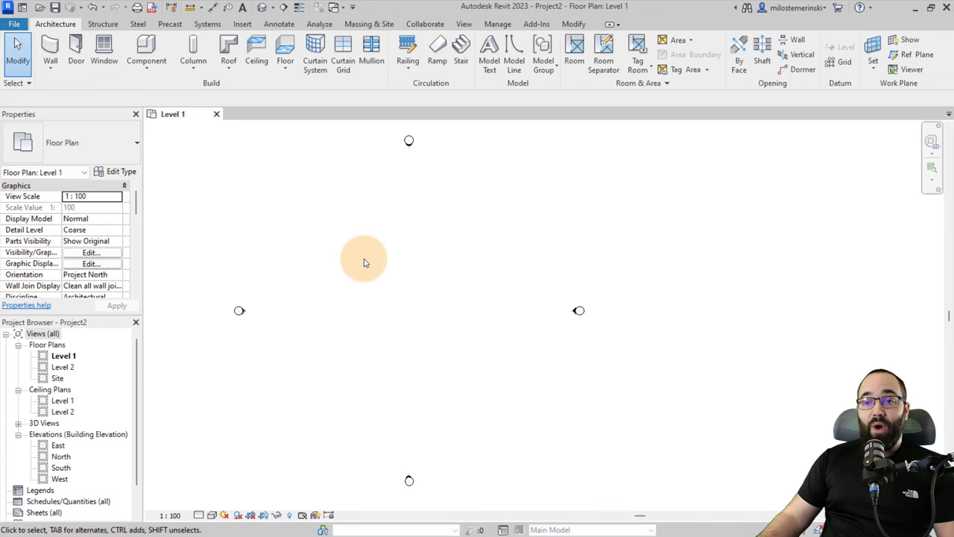
Step: Open the File application menu over the empty Project2 Level 1 plan
{"action": "left_click", "coordinate": [12, 25]}
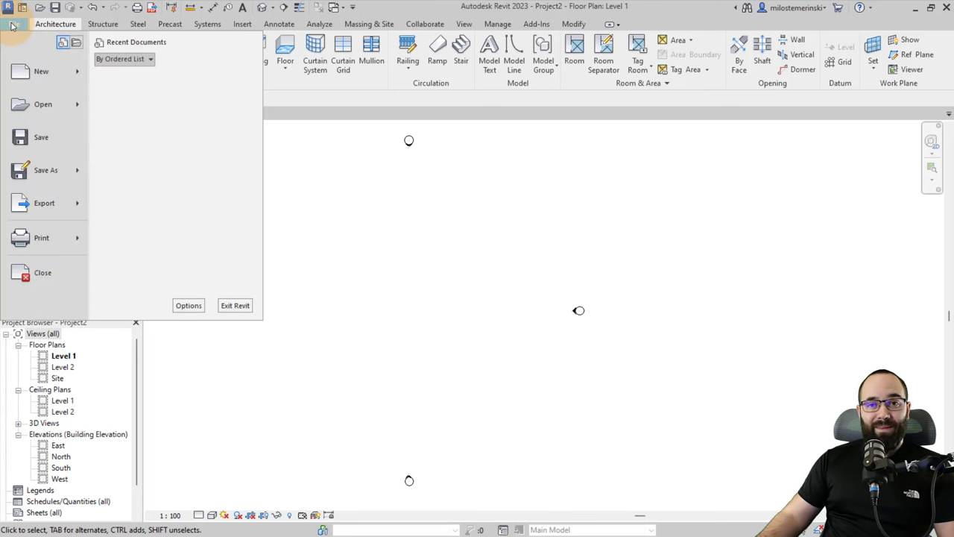
Step: Start a new family and choose the English Metric Curtain Wall Panel.rft template
{"action": "left_click", "coordinate": [34, 81]}
{"action": "left_click", "coordinate": [149, 112]}
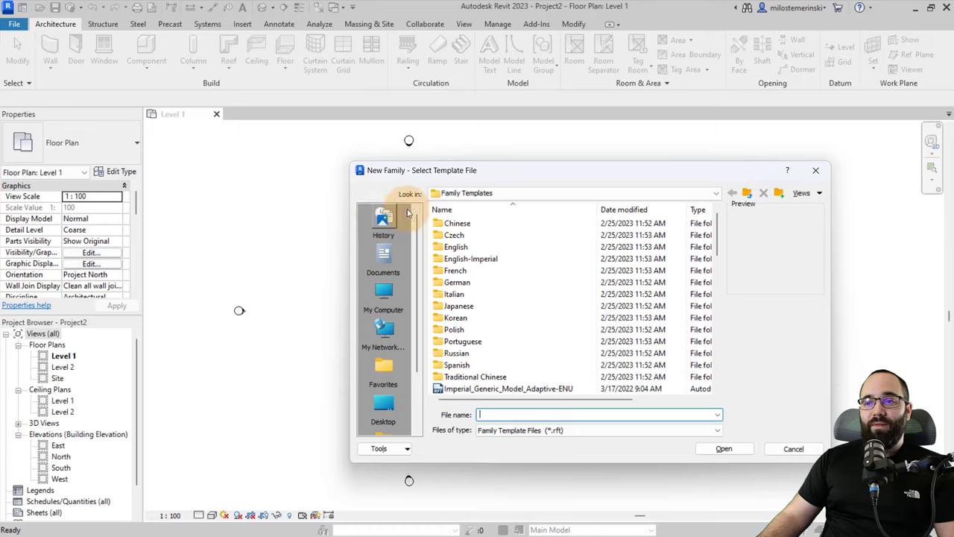
{"action": "left_click_drag", "start_coordinate": [464, 171], "coordinate": [286, 93]}
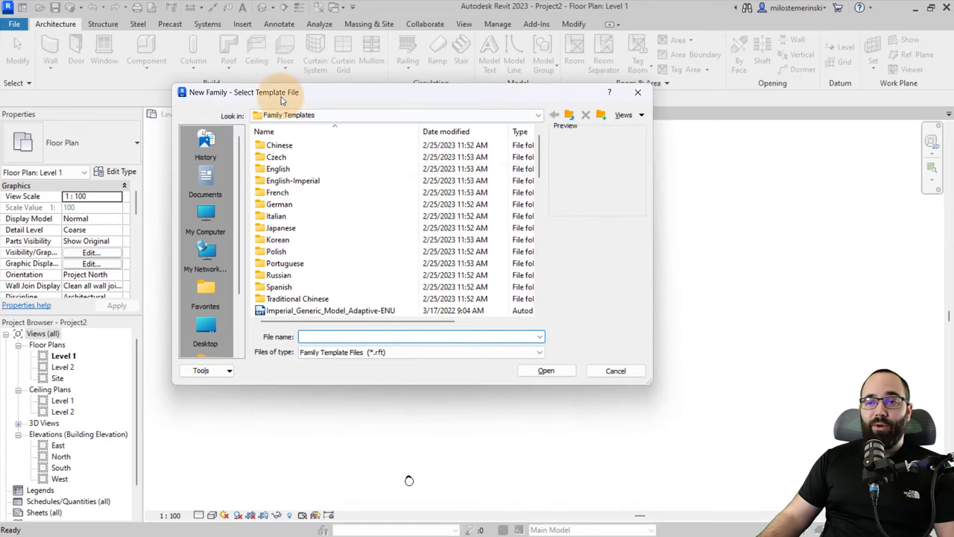
{"action": "double_click", "coordinate": [274, 171]}
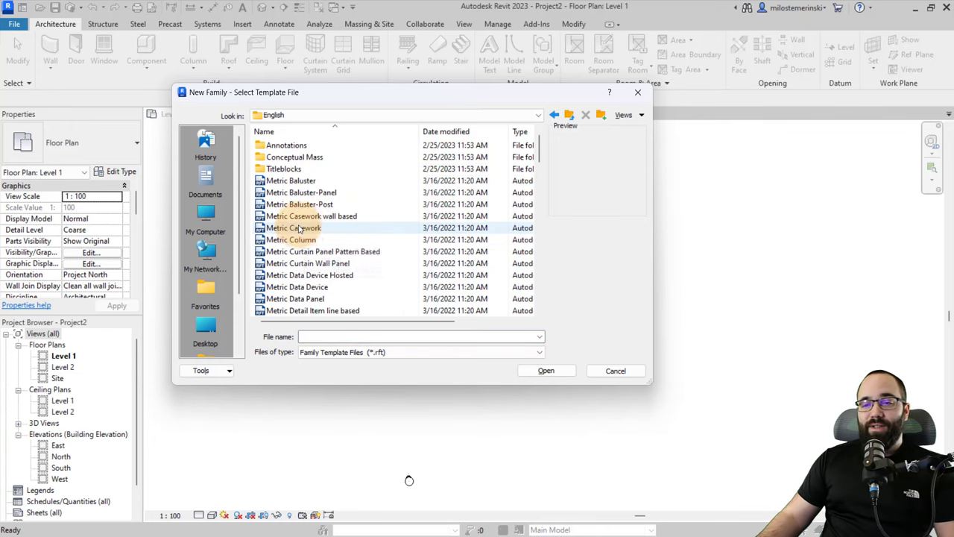
{"action": "left_click", "coordinate": [306, 265]}
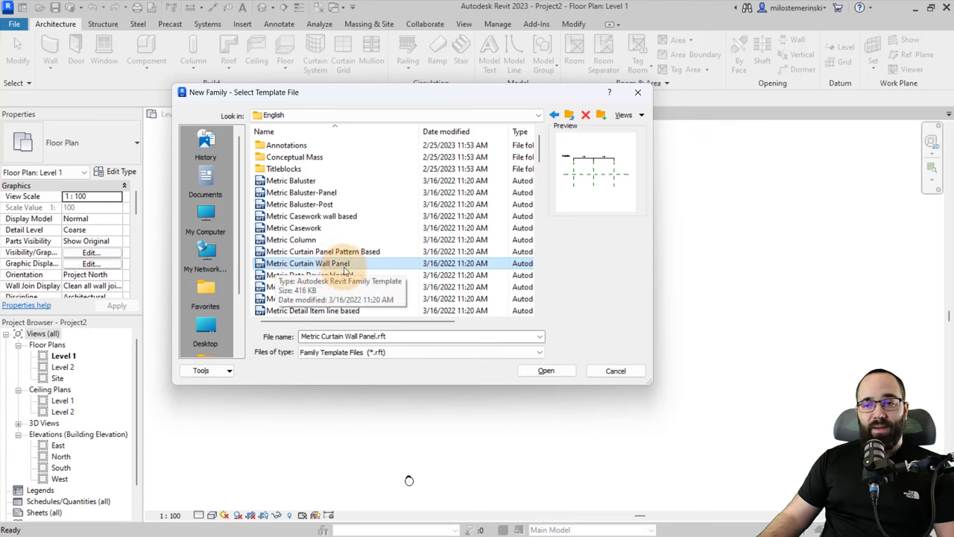
Step: Create the curtain panel family and open its Exterior elevation
{"action": "left_click", "coordinate": [545, 371]}
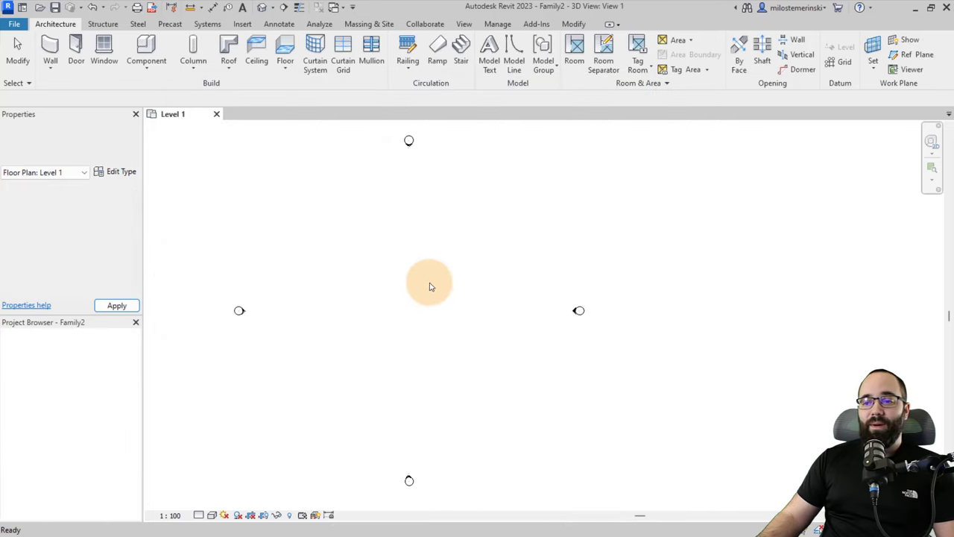
{"action": "middle_click_drag", "start_coordinate": [462, 304], "coordinate": [438, 308]}
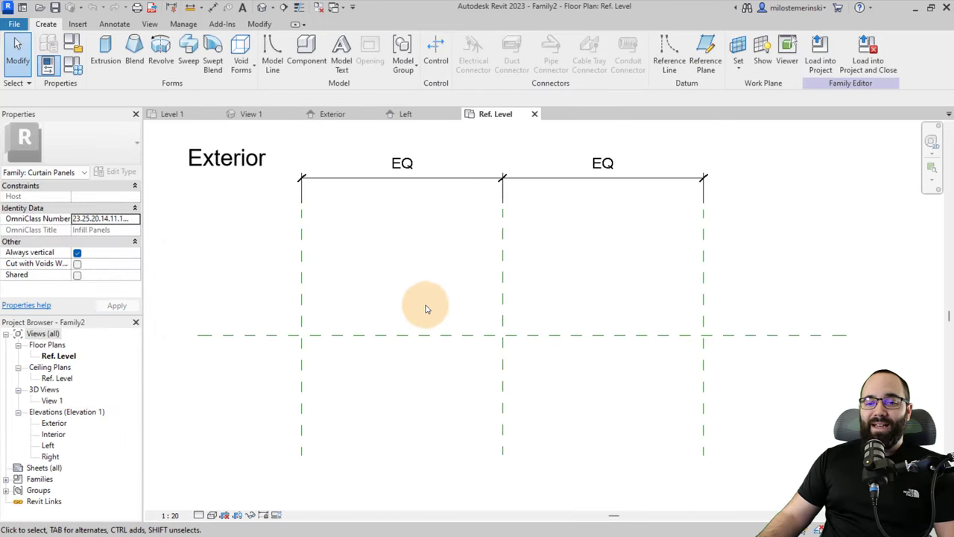
{"action": "double_click", "coordinate": [54, 422]}
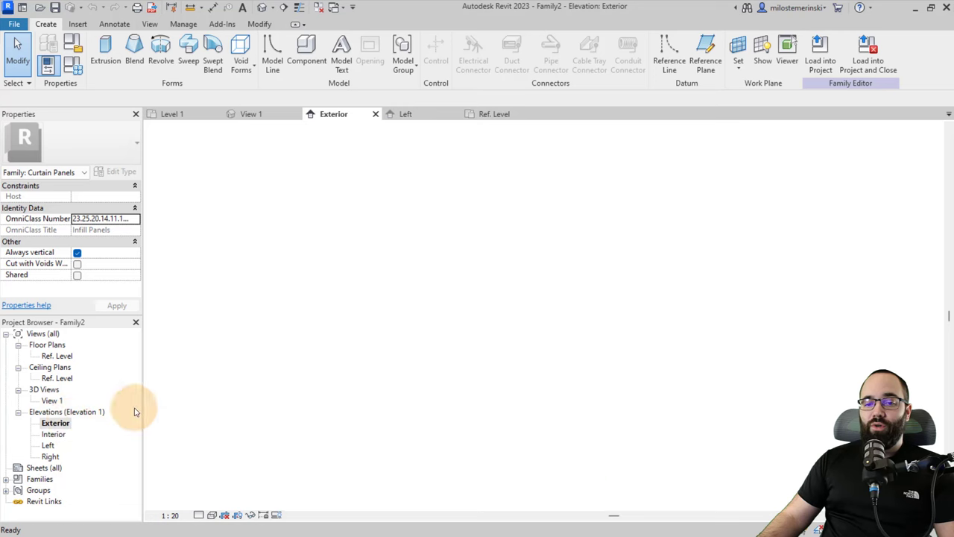
{"action": "middle_click_drag", "start_coordinate": [494, 330], "coordinate": [376, 333]}
{"action": "scroll", "coordinate": [384, 335], "scroll_direction": "down", "scroll_amount": 1}
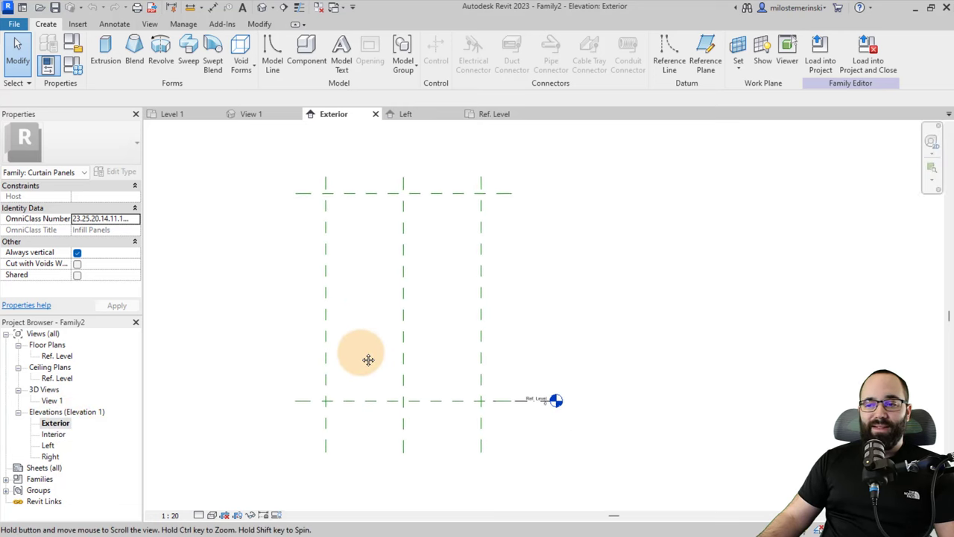
{"action": "scroll", "coordinate": [372, 264], "scroll_direction": "up", "scroll_amount": 1}
{"action": "scroll", "coordinate": [361, 292], "scroll_direction": "down", "scroll_amount": 1}
Step: Pull the Right reference plane inward and set the Top plane 120 above Ref. Level
{"action": "left_click_drag", "start_coordinate": [325, 320], "coordinate": [385, 328]}
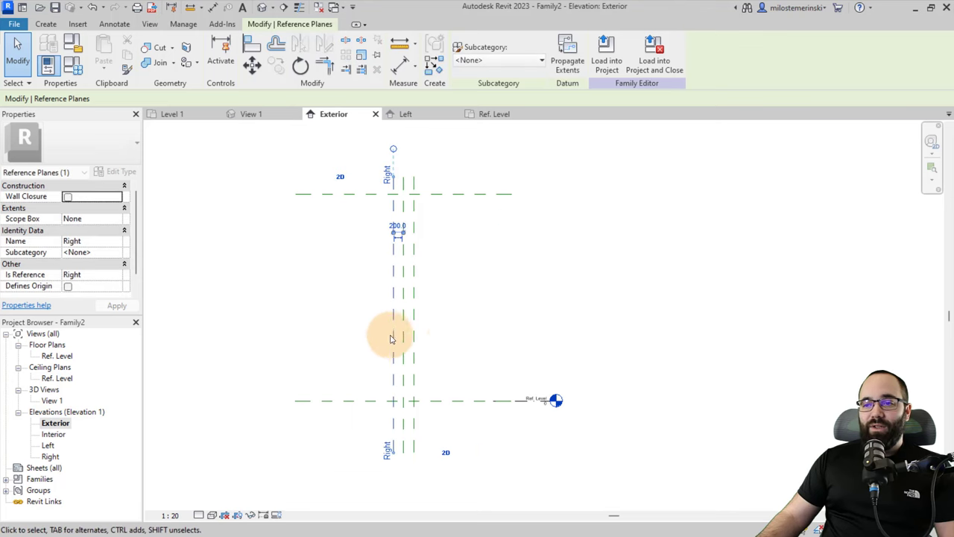
{"action": "left_click", "coordinate": [447, 341]}
{"action": "left_click_drag", "start_coordinate": [438, 196], "coordinate": [457, 367]}
{"action": "left_click", "coordinate": [459, 369]}
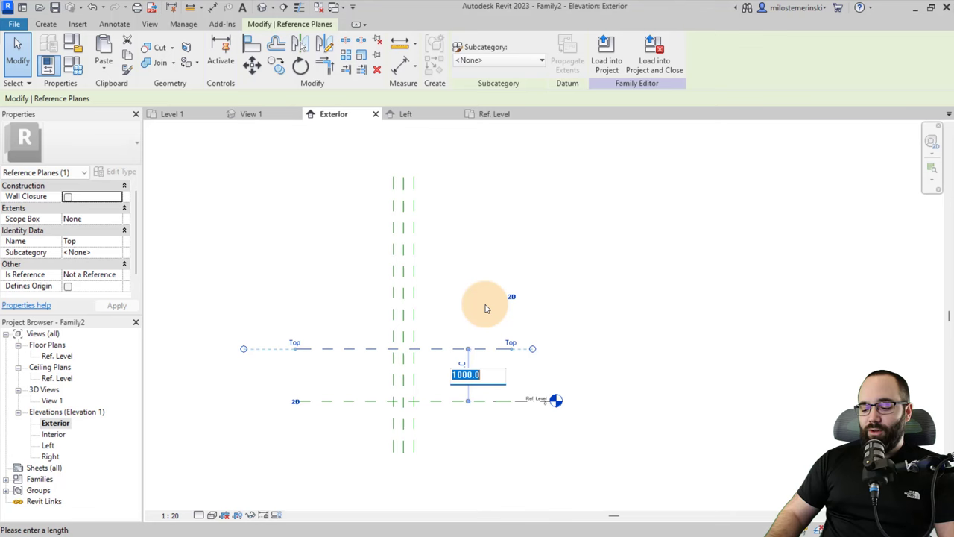
{"action": "key", "text": "Return"}
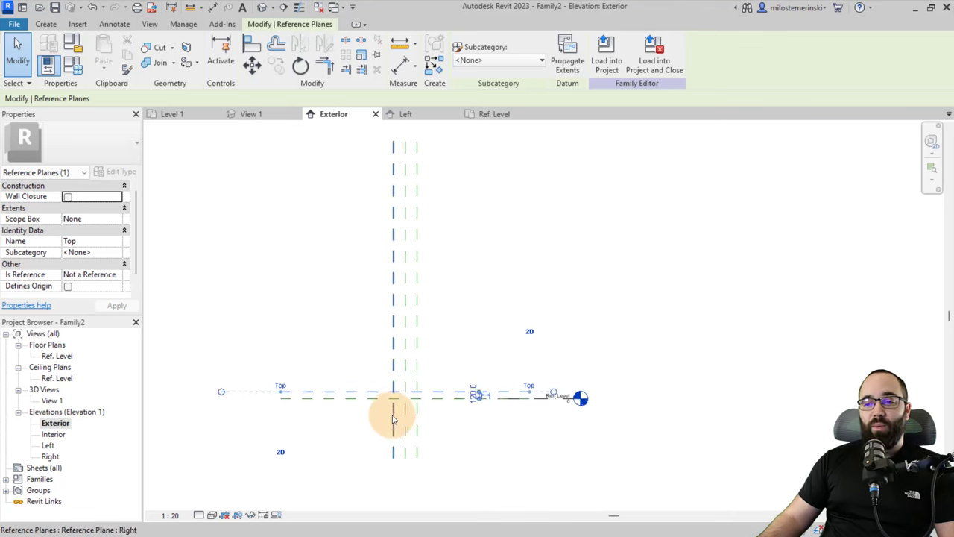
{"action": "scroll", "coordinate": [434, 396], "scroll_direction": "up", "scroll_amount": 8}
{"action": "left_click", "coordinate": [558, 393]}
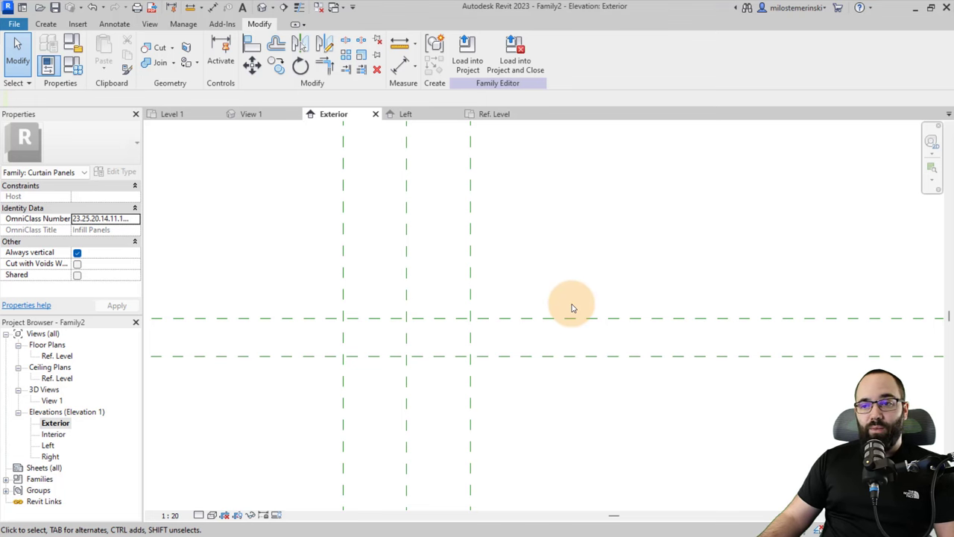
{"action": "middle_click_drag", "start_coordinate": [358, 305], "coordinate": [362, 354]}
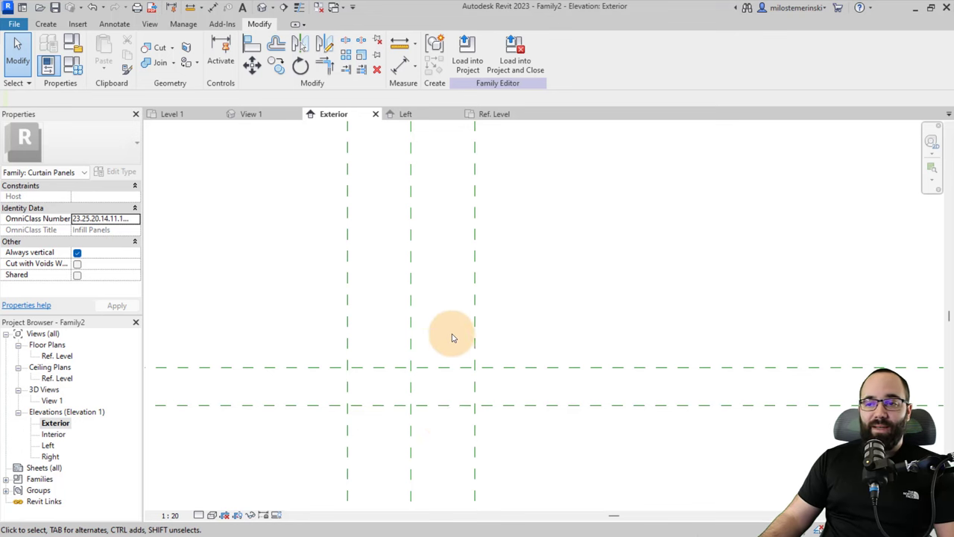
Step: Adjust the Right reference plane's position and recentre the view
{"action": "scroll", "coordinate": [434, 330], "scroll_direction": "down", "scroll_amount": 2}
{"action": "mouse_move", "coordinate": [383, 315]}
{"action": "left_mouse_down"}
{"action": "mouse_move", "coordinate": [361, 319]}
{"action": "mouse_move", "coordinate": [388, 322]}
{"action": "left_mouse_up"}
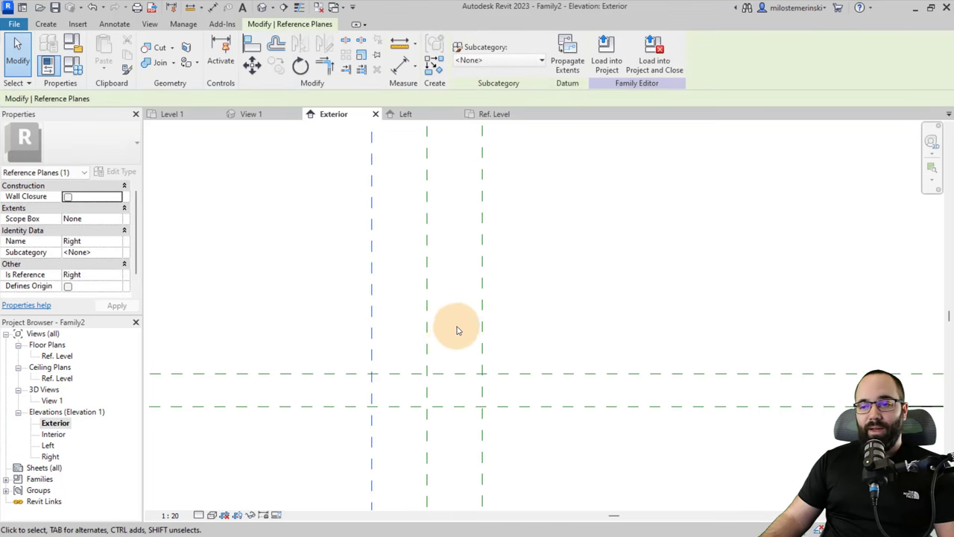
{"action": "scroll", "coordinate": [456, 328], "scroll_direction": "up", "scroll_amount": 2}
{"action": "middle_click_drag", "start_coordinate": [405, 330], "coordinate": [390, 318]}
{"action": "left_click", "coordinate": [380, 298]}
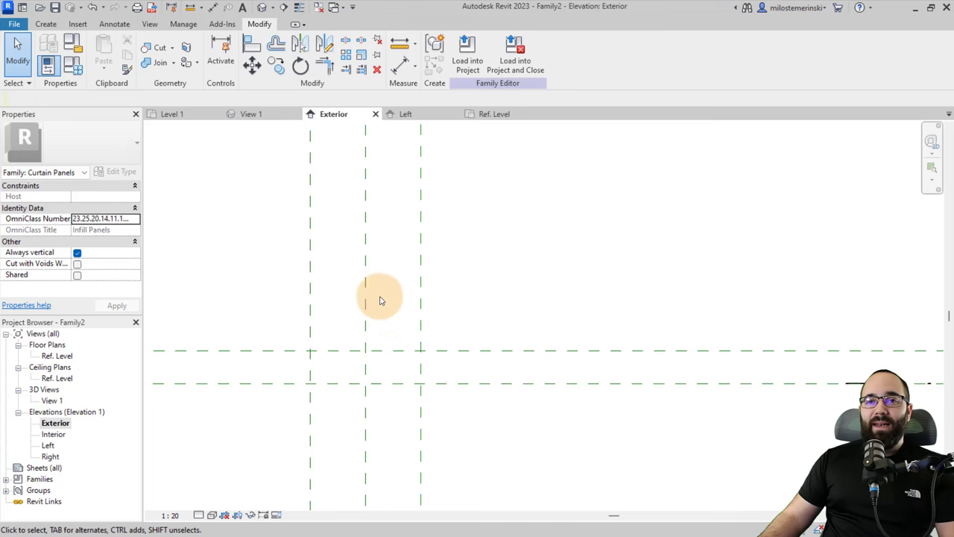
Step: Draw two vertical reference planes midway between the existing vertical planes
{"action": "left_click", "coordinate": [46, 27]}
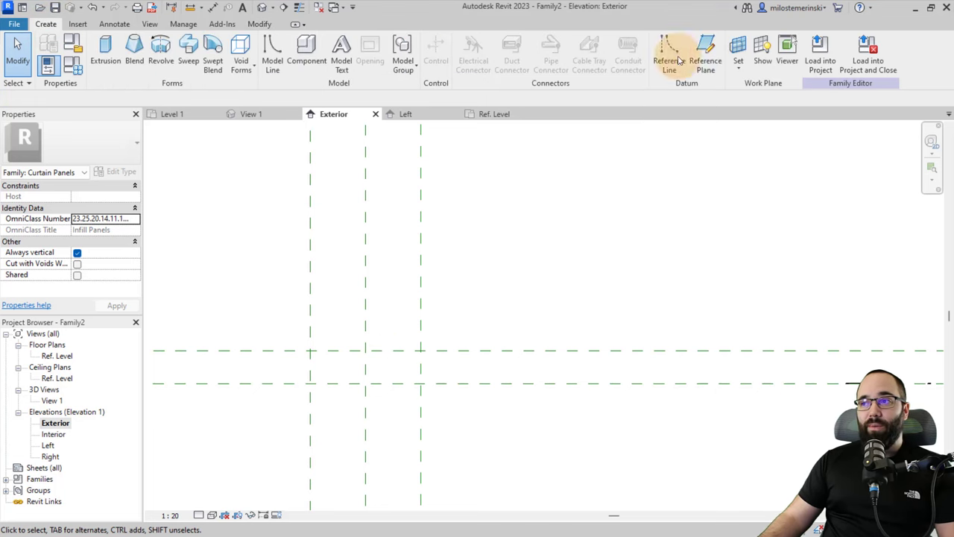
{"action": "left_click", "coordinate": [704, 56]}
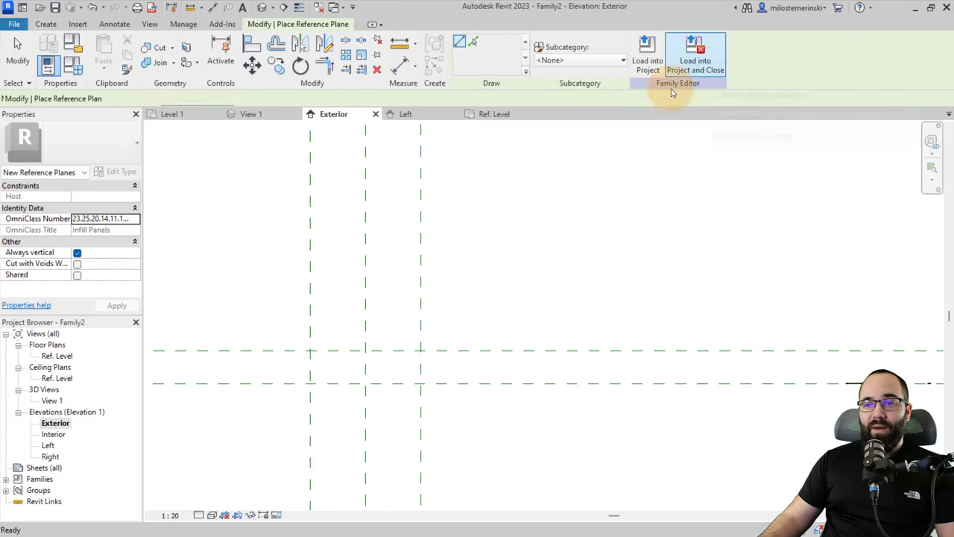
{"action": "left_click", "coordinate": [336, 245]}
{"action": "left_click", "coordinate": [337, 424]}
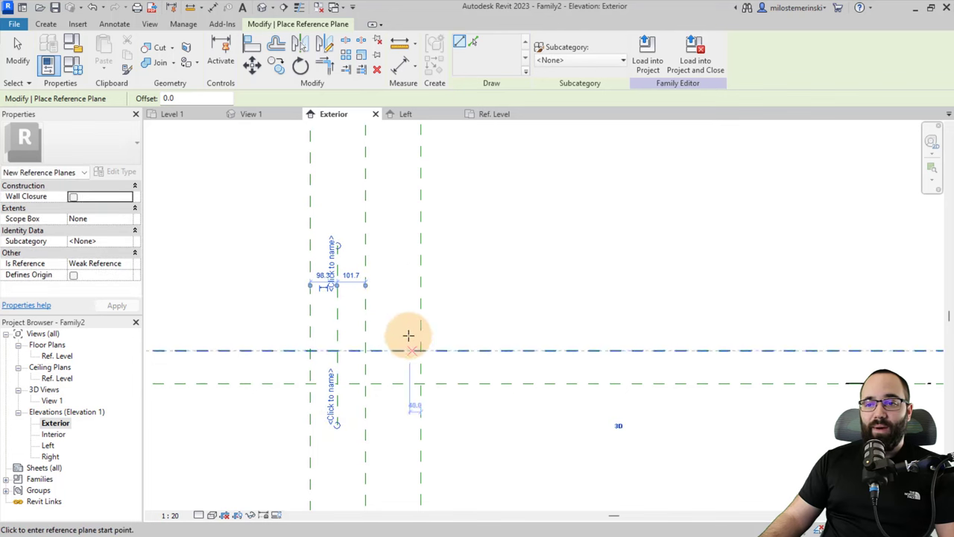
{"action": "left_click", "coordinate": [391, 246]}
{"action": "left_click", "coordinate": [394, 423]}
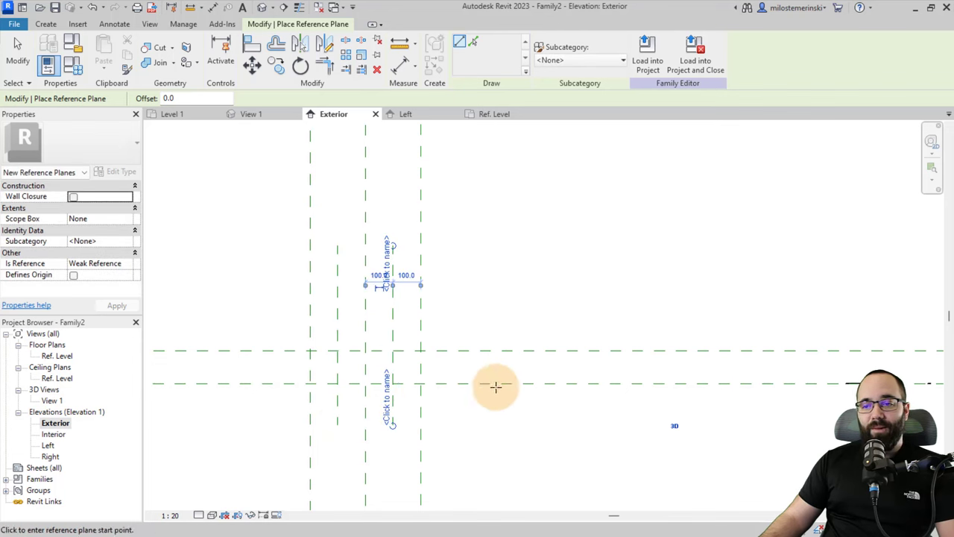
{"action": "key", "text": "Escape"}
{"action": "key", "text": "Escape"}
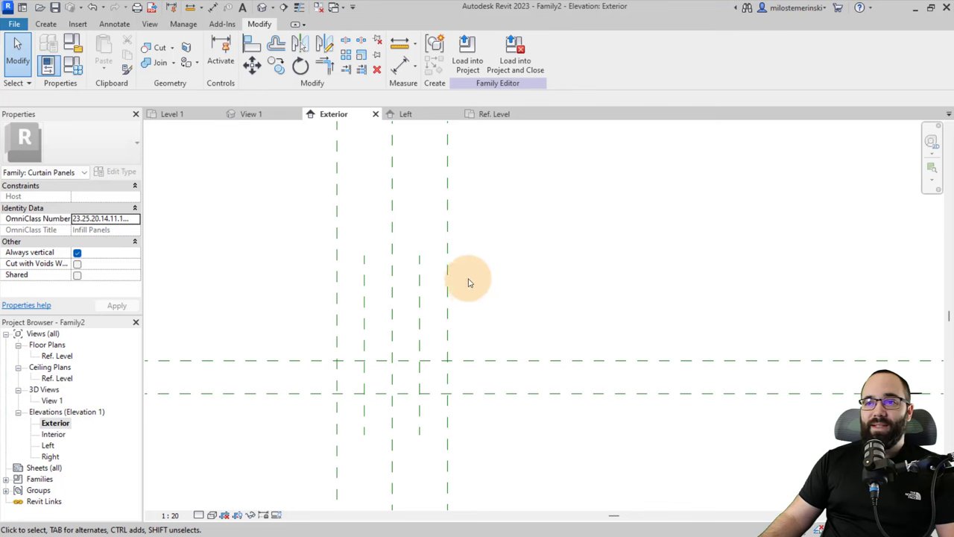
Step: Dimension the first three vertical reference planes and set the string to EQ
{"action": "left_click", "coordinate": [399, 69]}
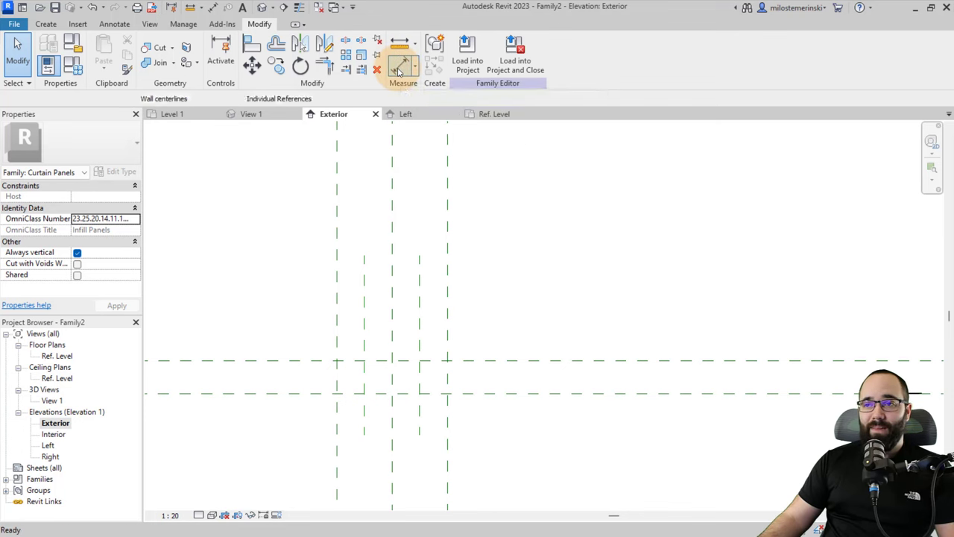
{"action": "left_click", "coordinate": [337, 277]}
{"action": "left_click", "coordinate": [365, 291]}
{"action": "left_click", "coordinate": [393, 288]}
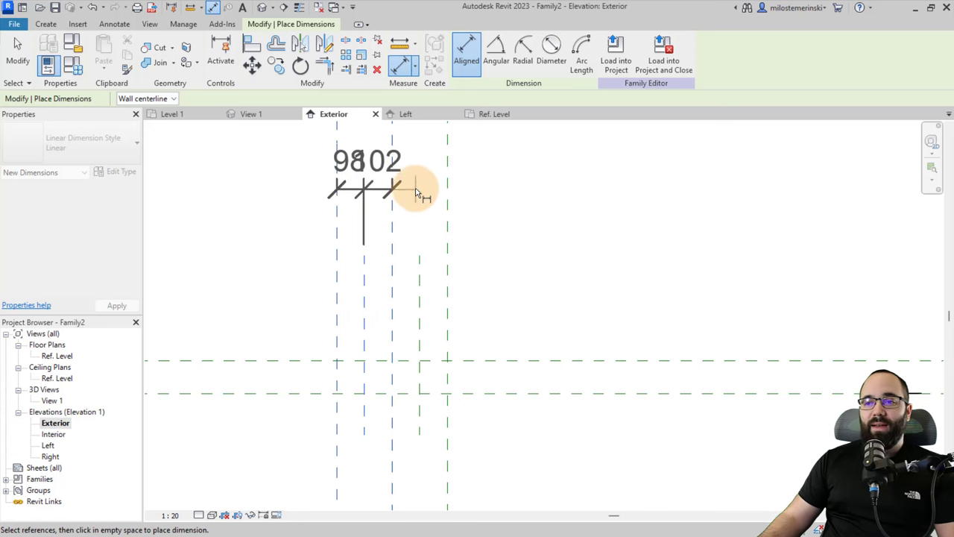
{"action": "left_click", "coordinate": [425, 169]}
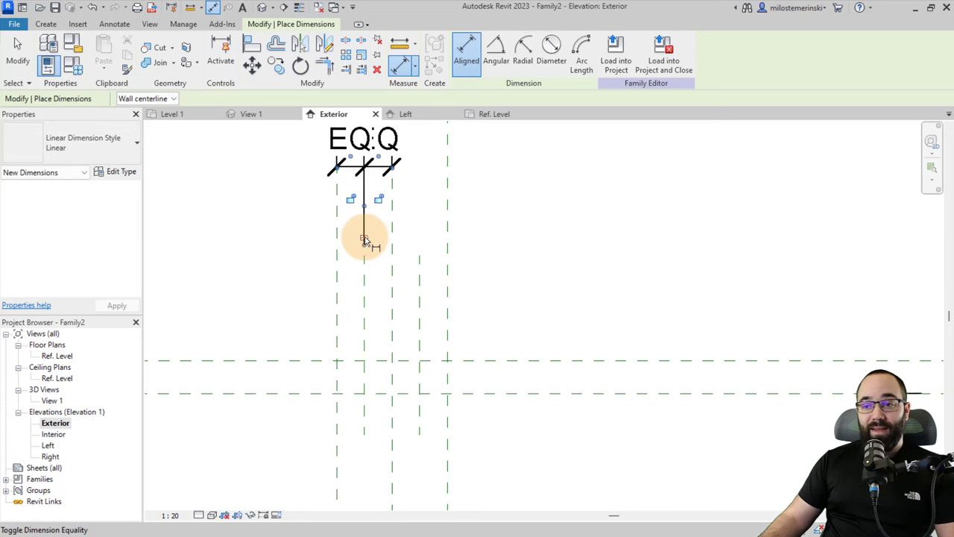
Step: Add a second EQ dimension from the centre plane across the outer planes
{"action": "left_click", "coordinate": [391, 300]}
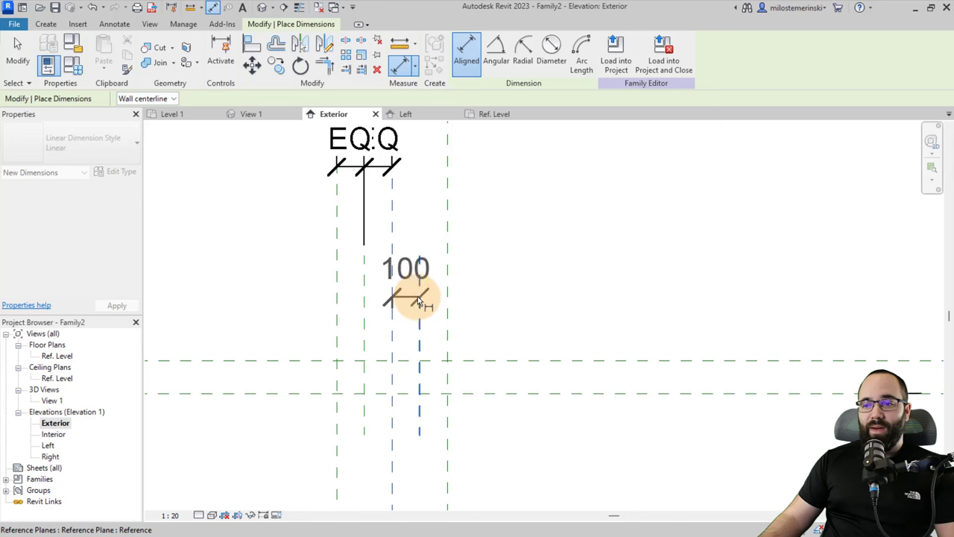
{"action": "left_click", "coordinate": [420, 300]}
{"action": "left_click", "coordinate": [446, 299]}
{"action": "left_click", "coordinate": [505, 165]}
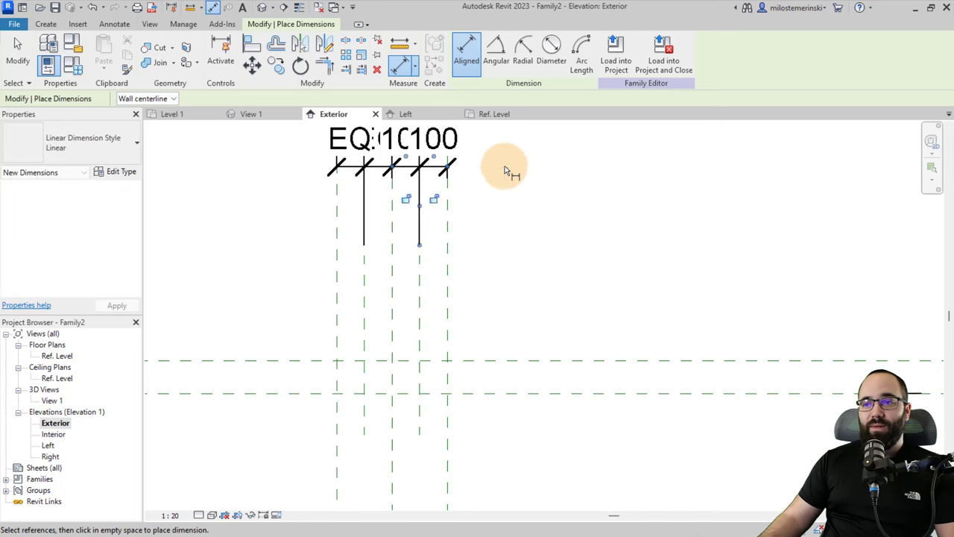
{"action": "middle_click_drag", "start_coordinate": [415, 181], "coordinate": [422, 219]}
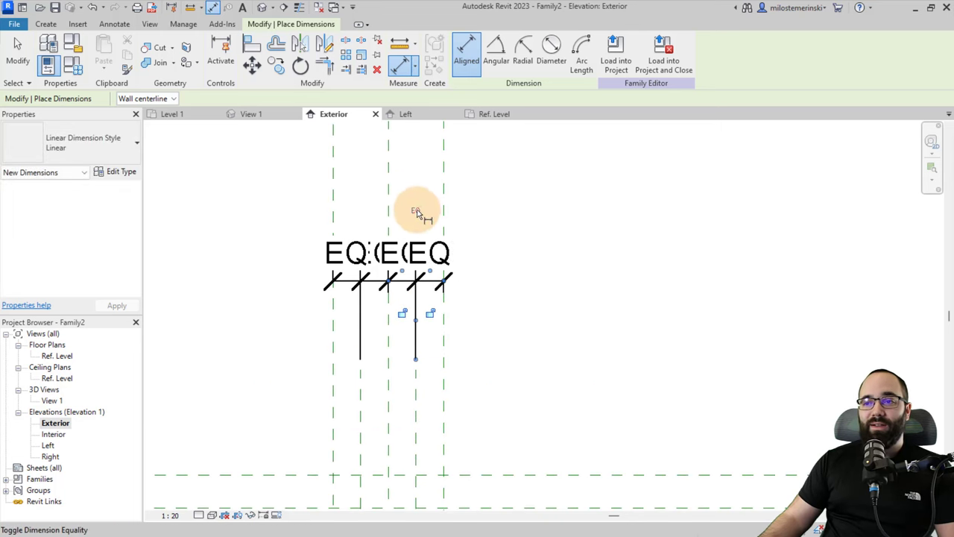
{"action": "scroll", "coordinate": [480, 266], "scroll_direction": "down", "scroll_amount": 1}
{"action": "key", "text": "Escape"}
{"action": "key", "text": "Escape"}
{"action": "scroll", "coordinate": [424, 362], "scroll_direction": "up", "scroll_amount": 2}
Step: Flex the Right and Left planes to confirm the equal spacing holds
{"action": "left_click", "coordinate": [350, 362]}
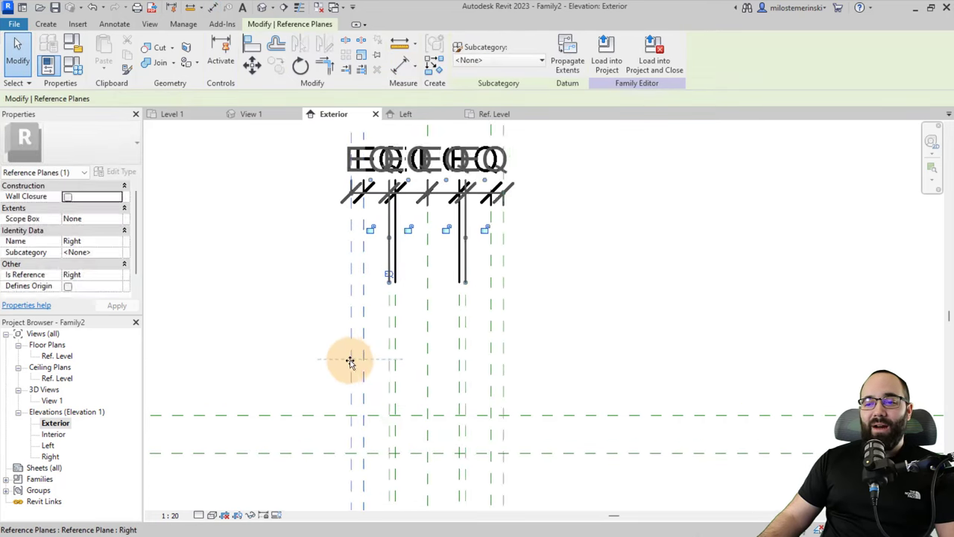
{"action": "left_click_drag", "start_coordinate": [349, 362], "coordinate": [325, 376]}
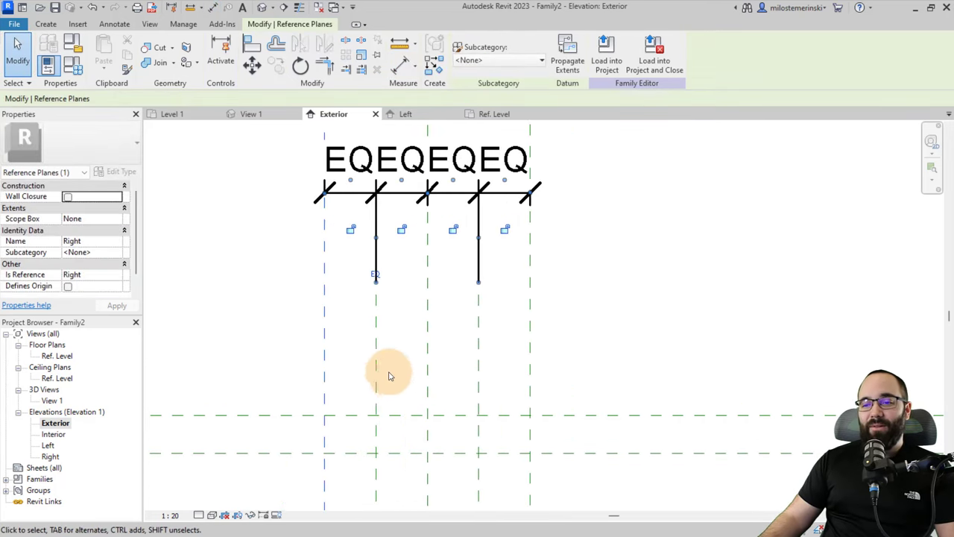
{"action": "left_click", "coordinate": [479, 363]}
{"action": "left_click_drag", "start_coordinate": [532, 371], "coordinate": [497, 377]}
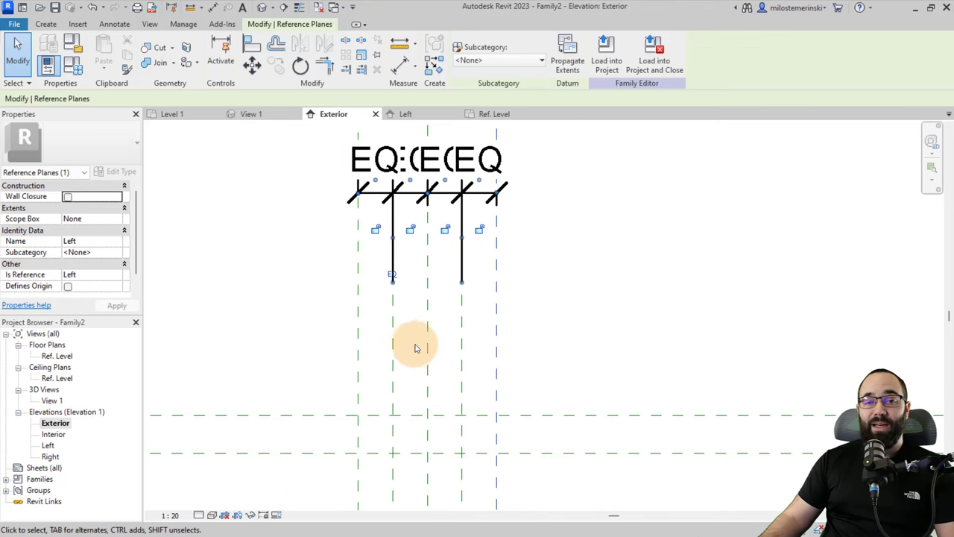
{"action": "scroll", "coordinate": [390, 375], "scroll_direction": "up", "scroll_amount": 3}
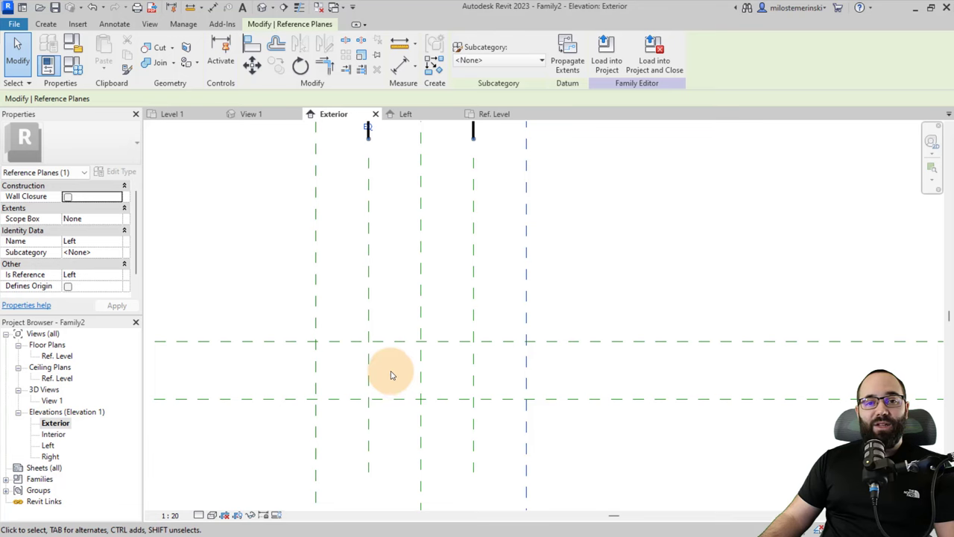
{"action": "left_click", "coordinate": [399, 379]}
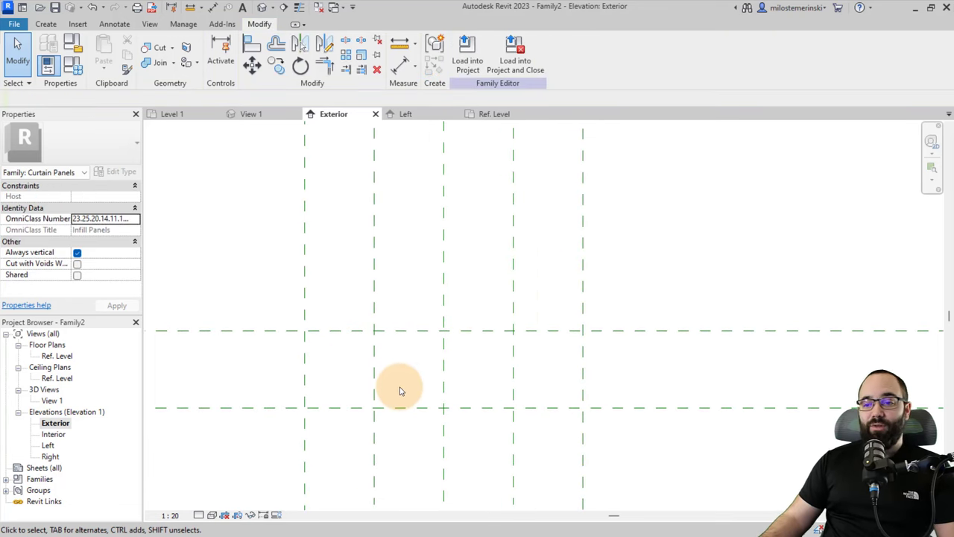
{"action": "middle_click_drag", "start_coordinate": [399, 391], "coordinate": [358, 324]}
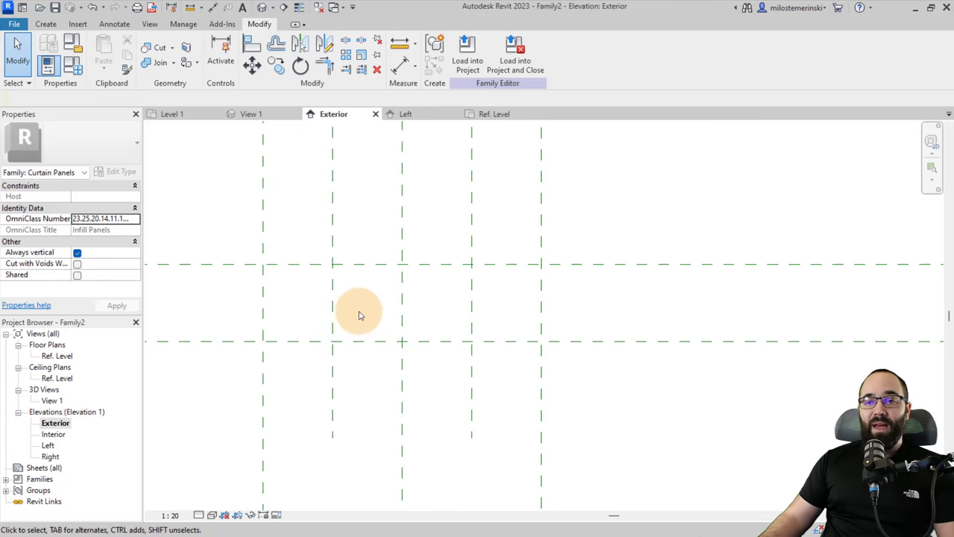
Step: Sketch a 195 × 60 extrusion rectangle between reference-plane intersections and turn on Thin Lines
{"action": "left_click", "coordinate": [47, 26]}
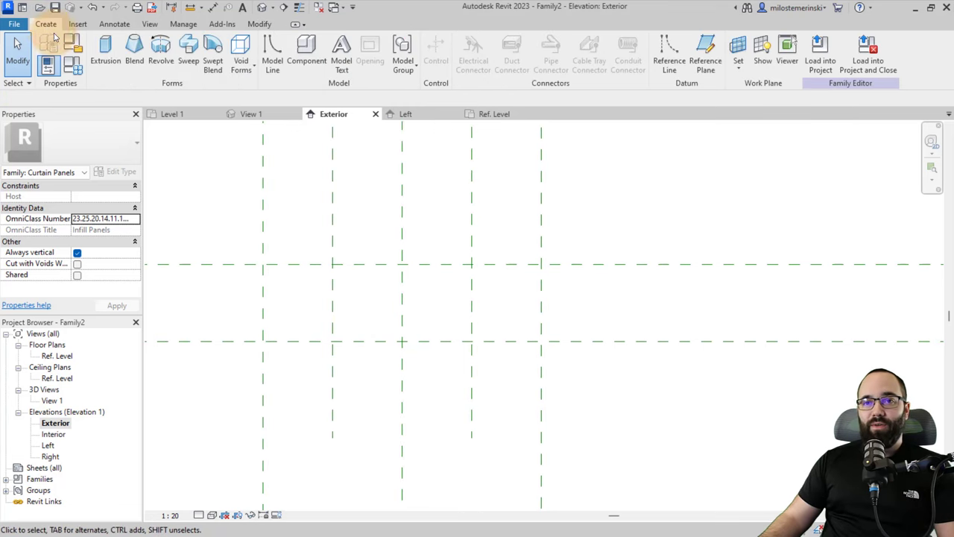
{"action": "left_click", "coordinate": [103, 67]}
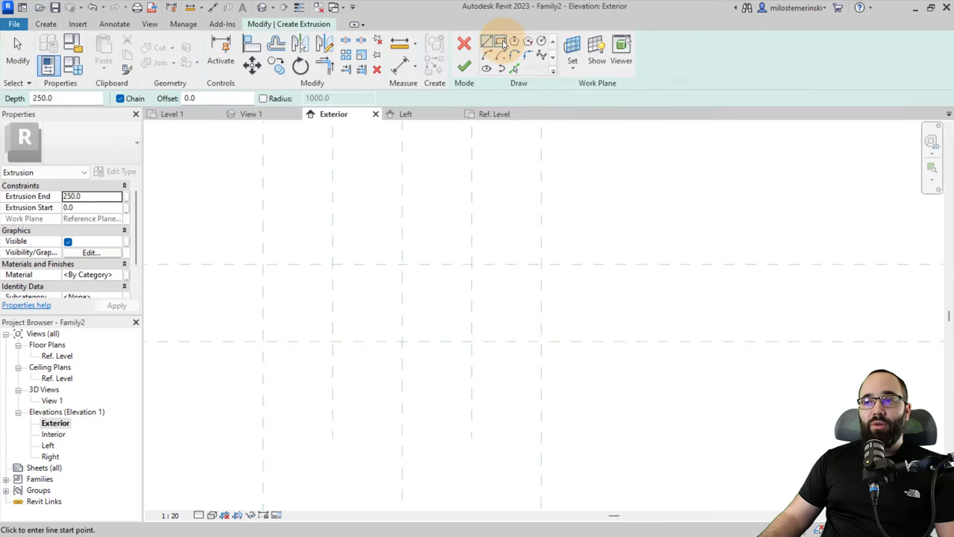
{"action": "left_click", "coordinate": [502, 42]}
{"action": "left_click", "coordinate": [268, 341]}
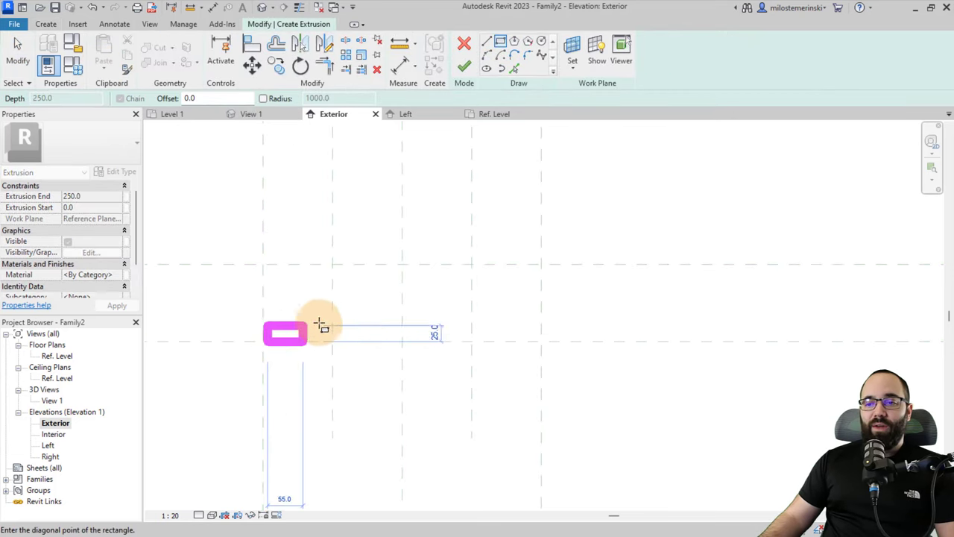
{"action": "left_click", "coordinate": [393, 305]}
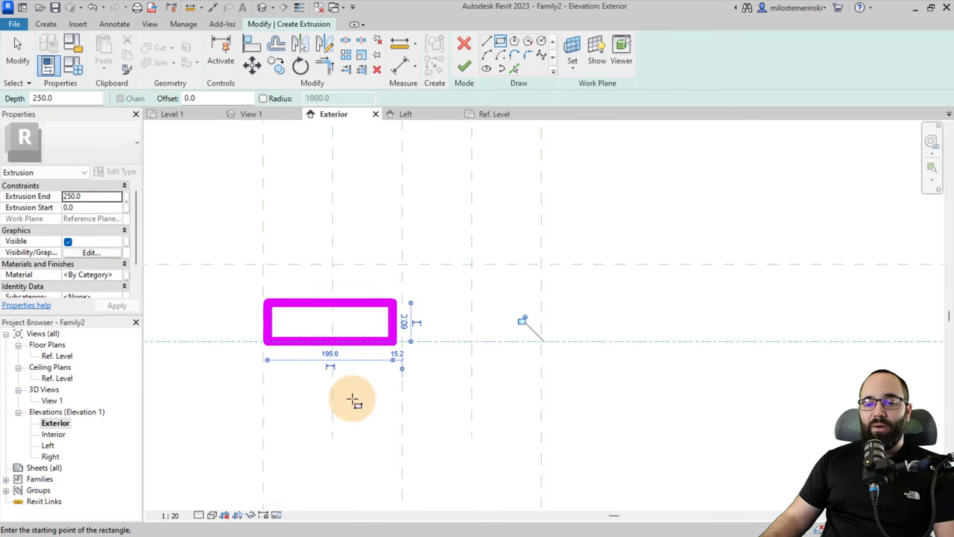
{"action": "key", "text": "Escape"}
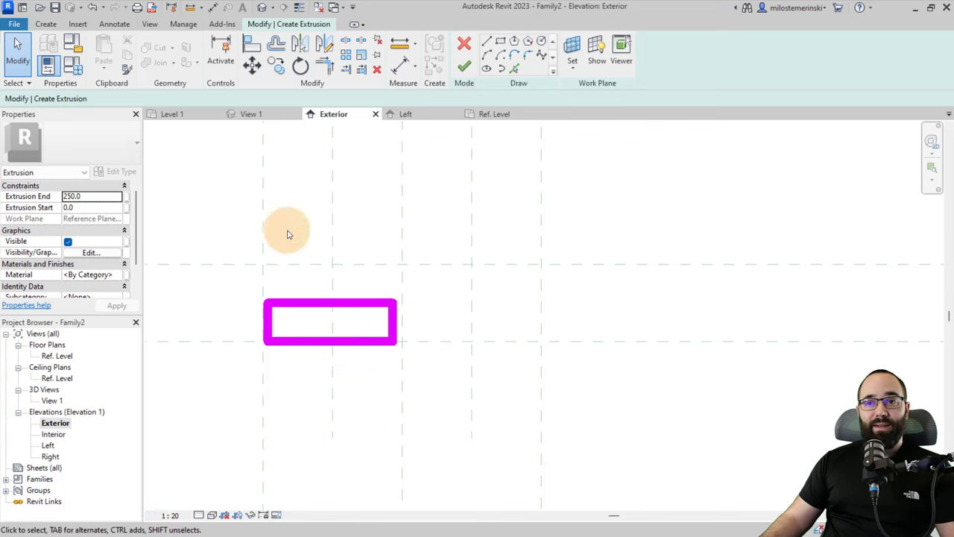
{"action": "left_click", "coordinate": [298, 8]}
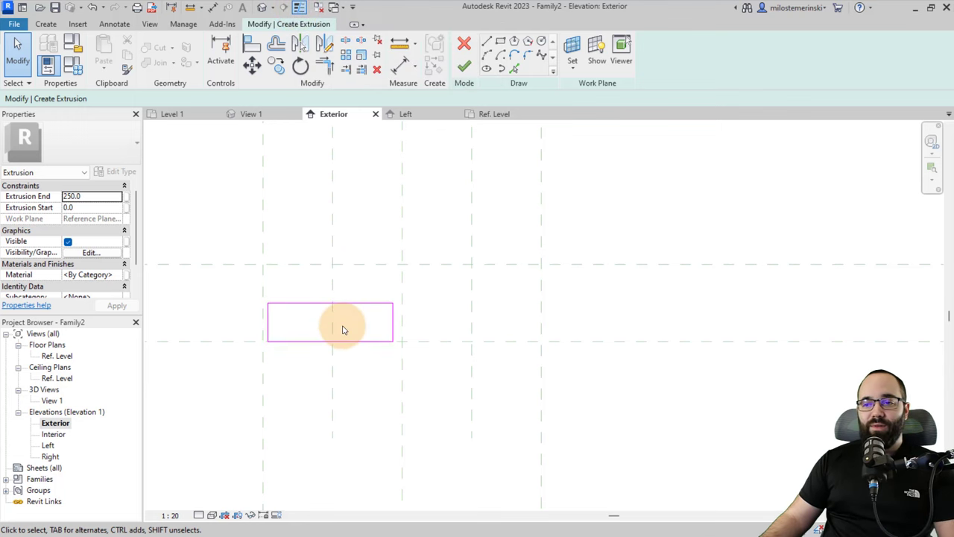
{"action": "middle_click_drag", "start_coordinate": [342, 328], "coordinate": [345, 321]}
Step: Check the rectangle's 60 height on its top sketch line
{"action": "left_click", "coordinate": [345, 296]}
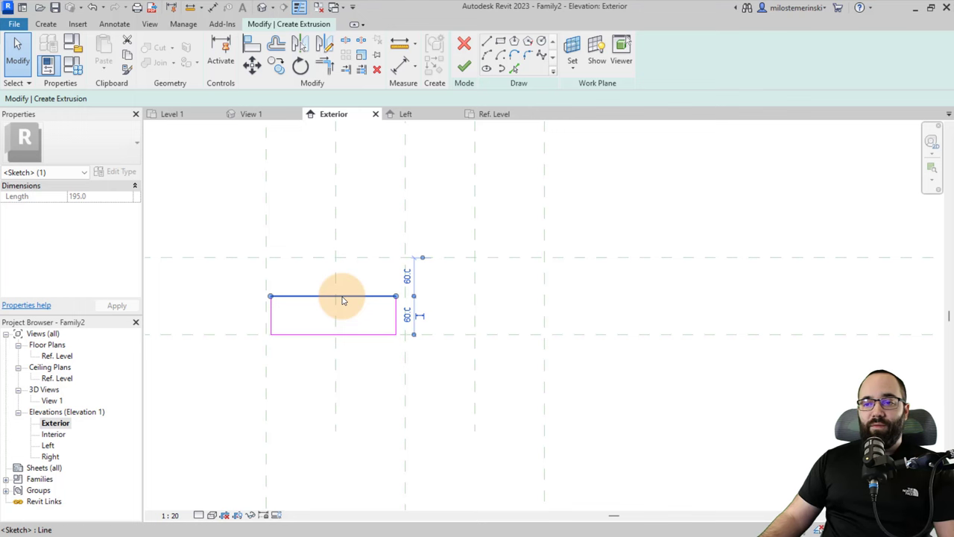
{"action": "left_click", "coordinate": [409, 319]}
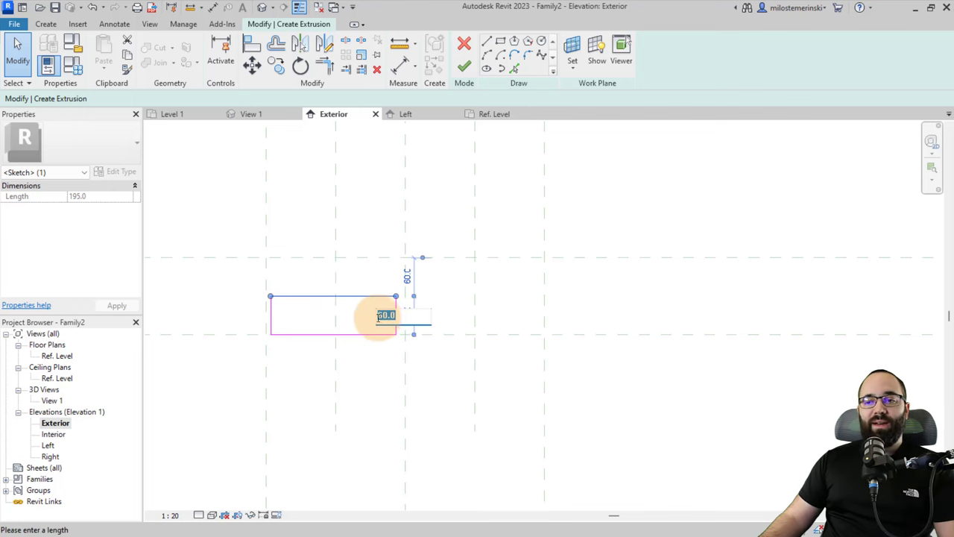
{"action": "left_click", "coordinate": [455, 325]}
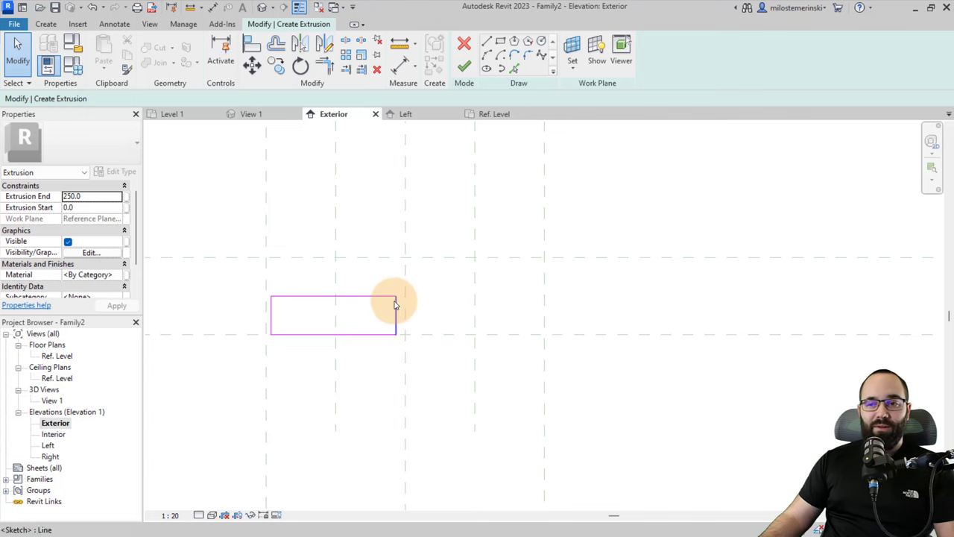
{"action": "middle_click_drag", "start_coordinate": [366, 316], "coordinate": [379, 321]}
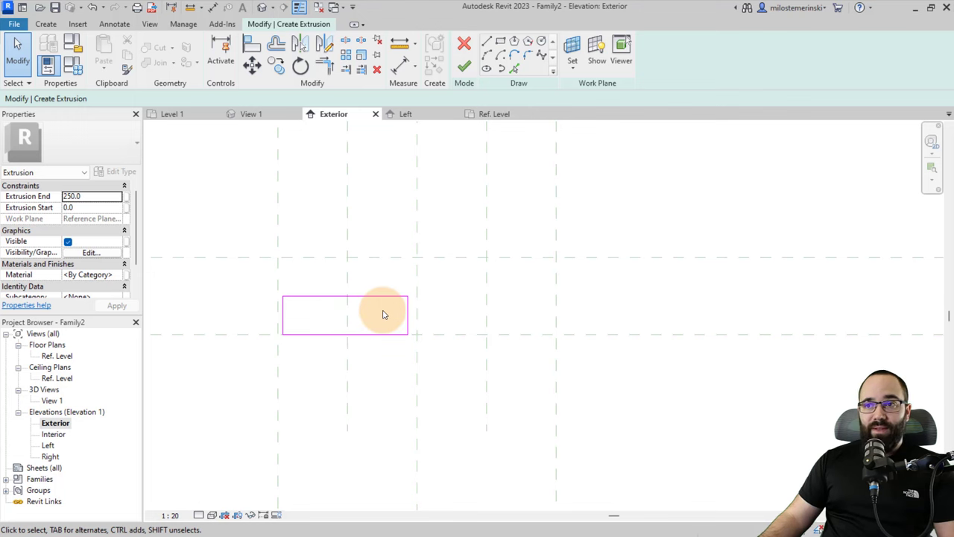
Step: Dimension the centre plane to both rectangle edges and make the string EQ
{"action": "left_click", "coordinate": [400, 66]}
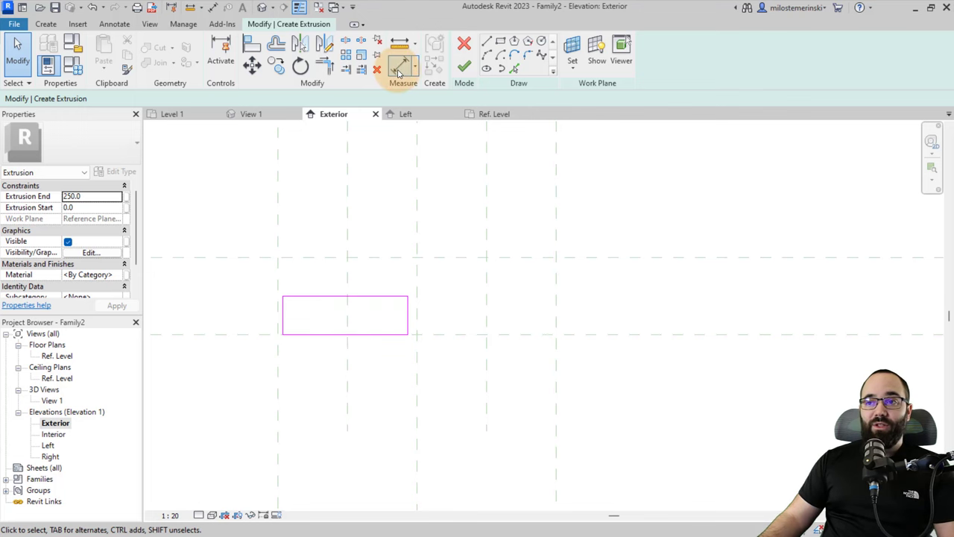
{"action": "left_click", "coordinate": [284, 312]}
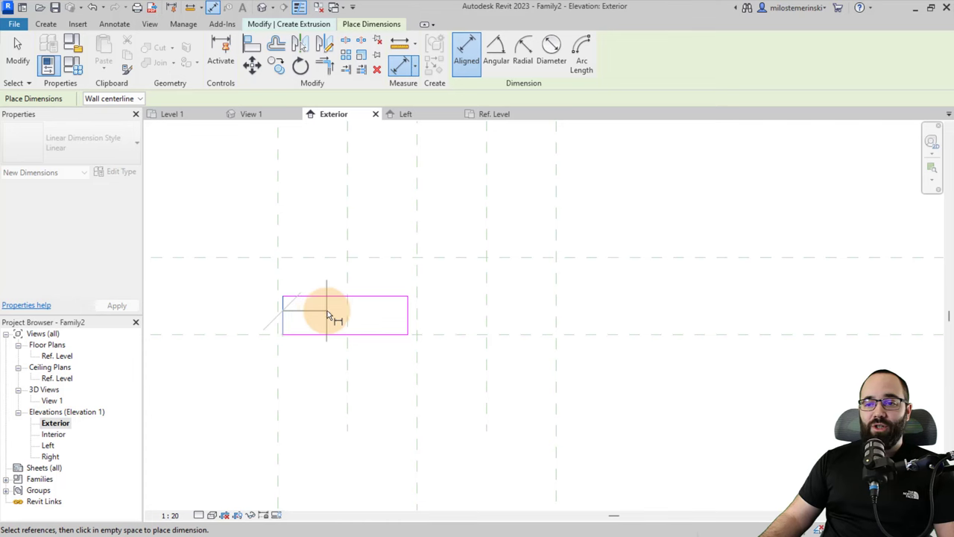
{"action": "key", "text": "Escape"}
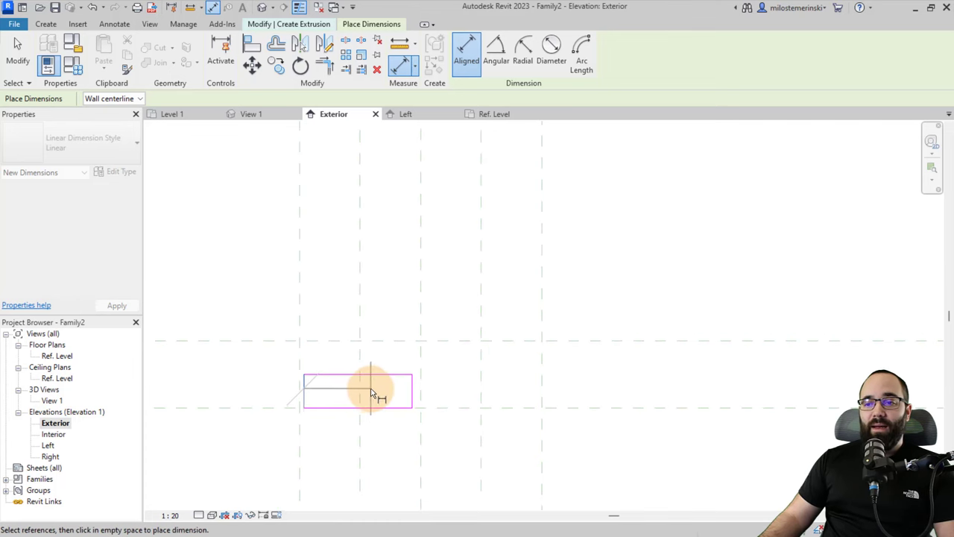
{"action": "left_click", "coordinate": [347, 316]}
{"action": "left_click", "coordinate": [286, 315]}
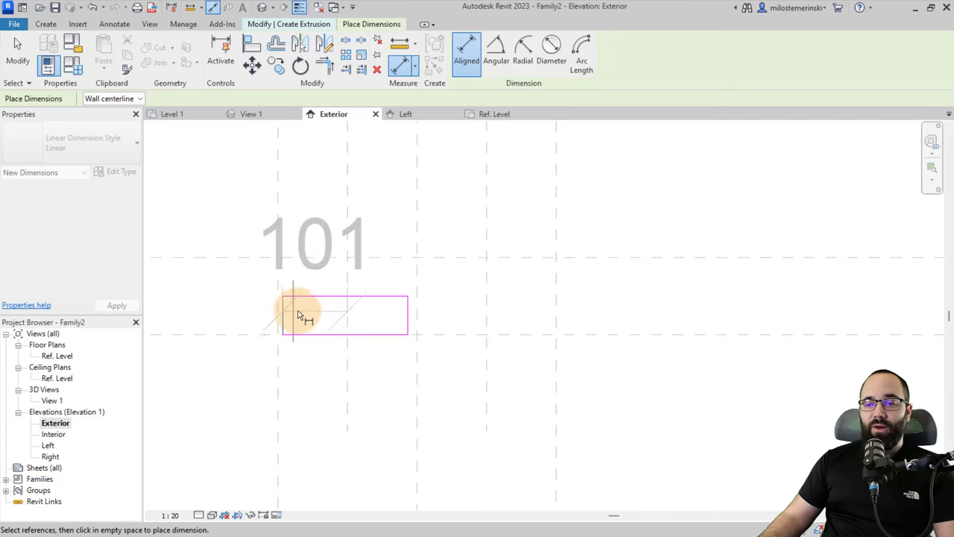
{"action": "left_click", "coordinate": [409, 322]}
{"action": "middle_click_drag", "start_coordinate": [408, 322], "coordinate": [385, 426]}
{"action": "scroll", "coordinate": [395, 373], "scroll_direction": "down", "scroll_amount": 2}
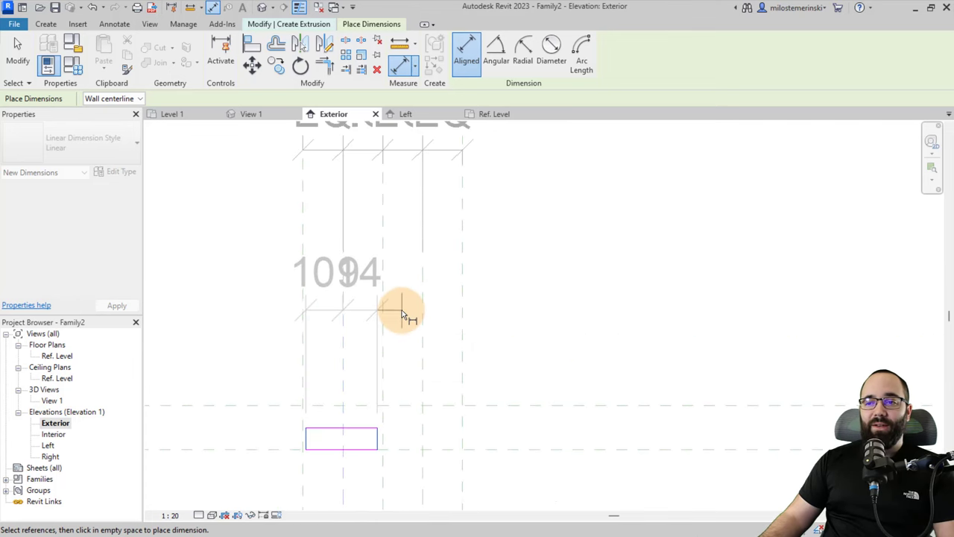
{"action": "left_click", "coordinate": [405, 292]}
{"action": "left_click", "coordinate": [342, 386]}
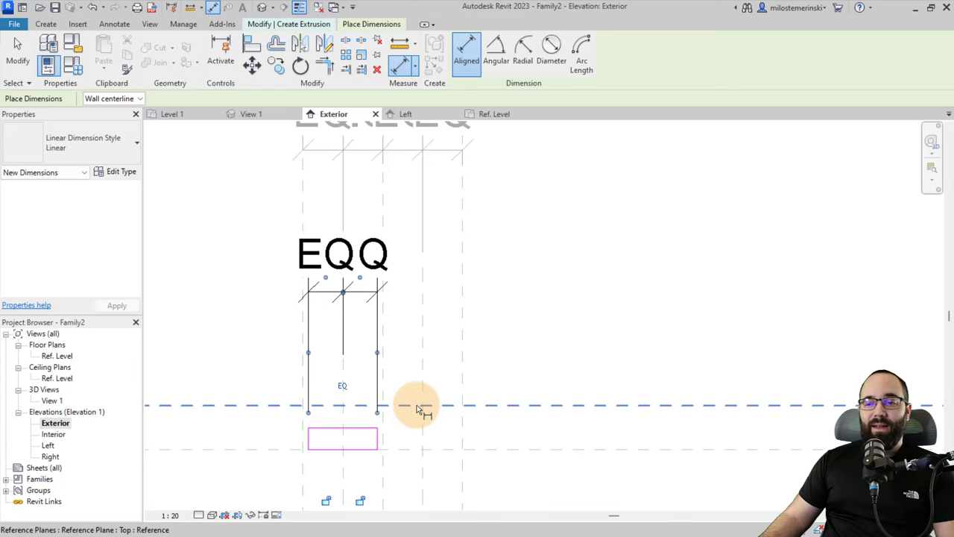
Step: Place a 94 dimension beside the rectangle's left edge
{"action": "middle_click_drag", "start_coordinate": [358, 409], "coordinate": [369, 513]}
{"action": "scroll", "coordinate": [364, 403], "scroll_direction": "up", "scroll_amount": 3}
{"action": "scroll", "coordinate": [359, 411], "scroll_direction": "down", "scroll_amount": 1}
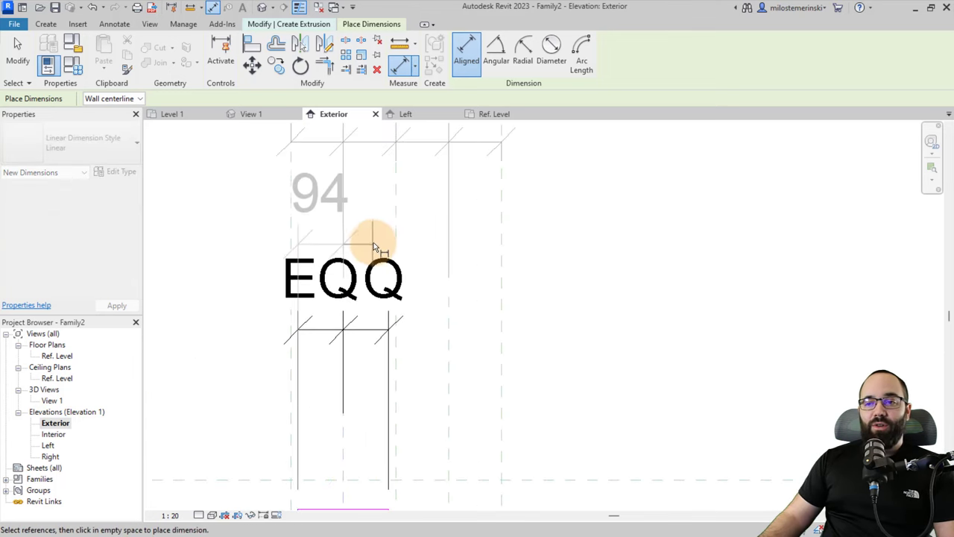
{"action": "key", "text": "Escape"}
{"action": "key", "text": "Escape"}
{"action": "scroll", "coordinate": [351, 393], "scroll_direction": "up", "scroll_amount": 2}
{"action": "key", "text": "d"}
{"action": "key", "text": "i"}
{"action": "scroll", "coordinate": [360, 401], "scroll_direction": "up", "scroll_amount": 2}
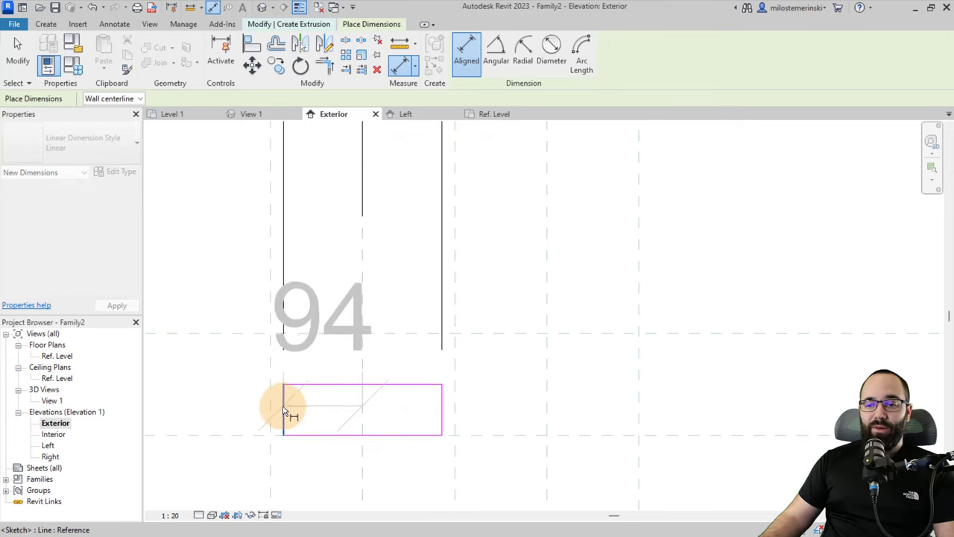
{"action": "scroll", "coordinate": [283, 408], "scroll_direction": "down", "scroll_amount": 3}
{"action": "left_click", "coordinate": [270, 264]}
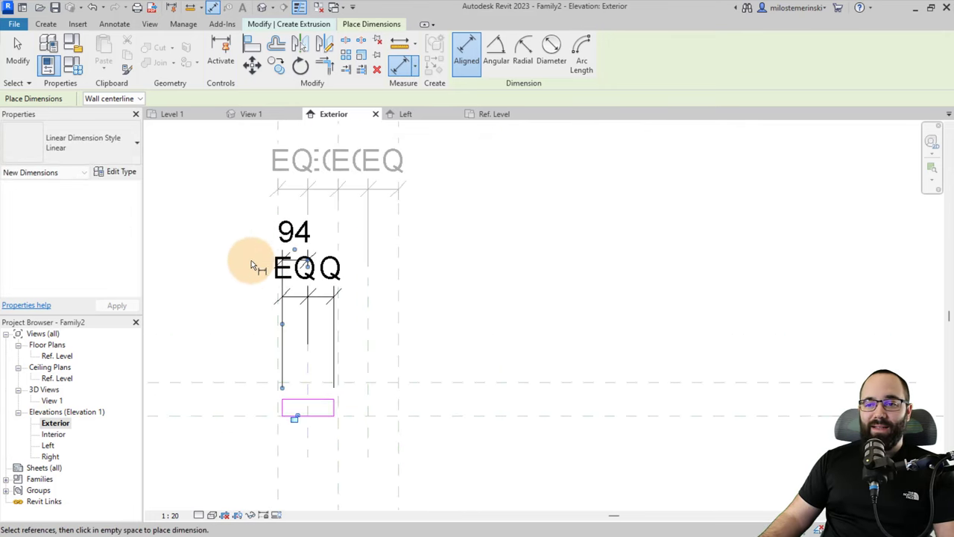
{"action": "key", "text": "Escape"}
{"action": "key", "text": "Escape"}
Step: Change the rectangle's 94 distance to 125
{"action": "left_click", "coordinate": [283, 408]}
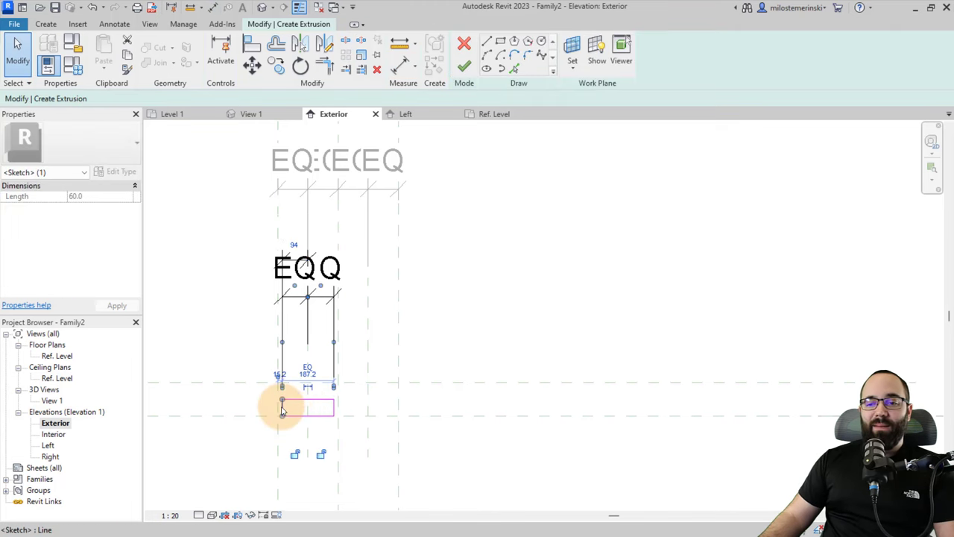
{"action": "left_click", "coordinate": [295, 248]}
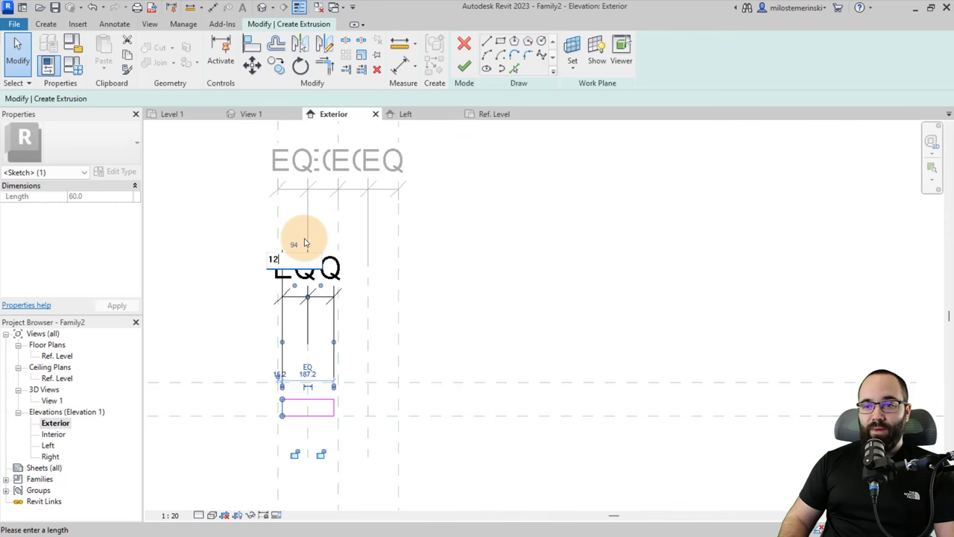
{"action": "left_click", "coordinate": [304, 242]}
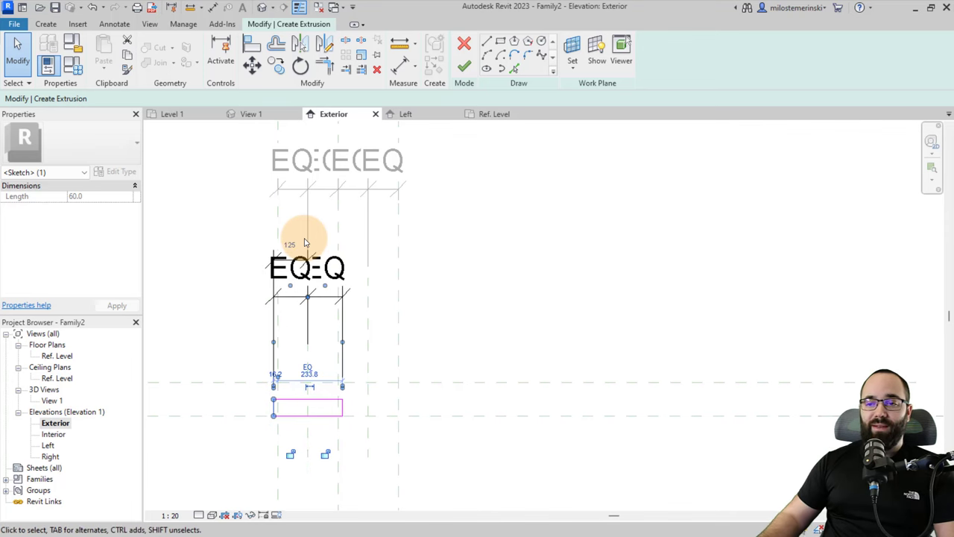
{"action": "scroll", "coordinate": [262, 330], "scroll_direction": "up", "scroll_amount": 2}
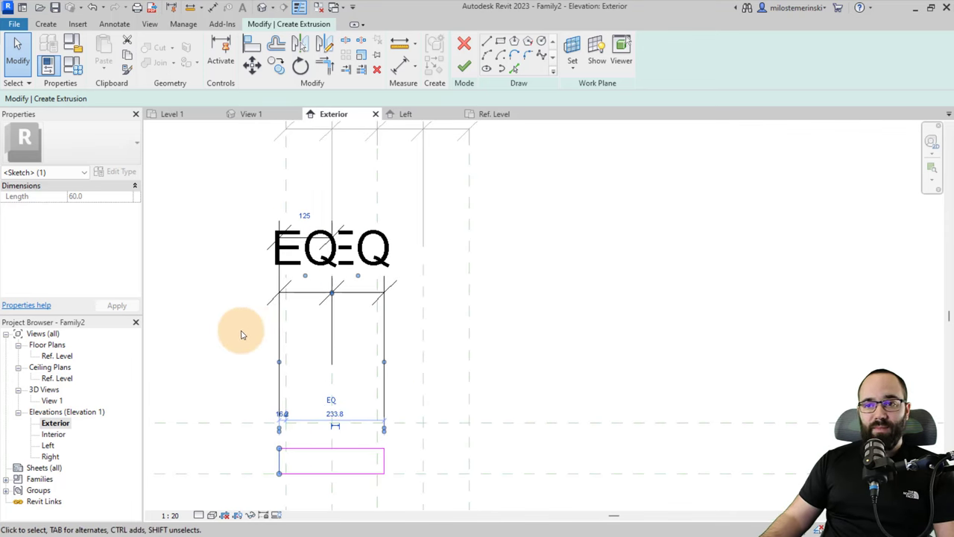
{"action": "left_click", "coordinate": [240, 334]}
{"action": "left_click", "coordinate": [319, 192]}
{"action": "scroll", "coordinate": [308, 209], "scroll_direction": "down", "scroll_amount": 1}
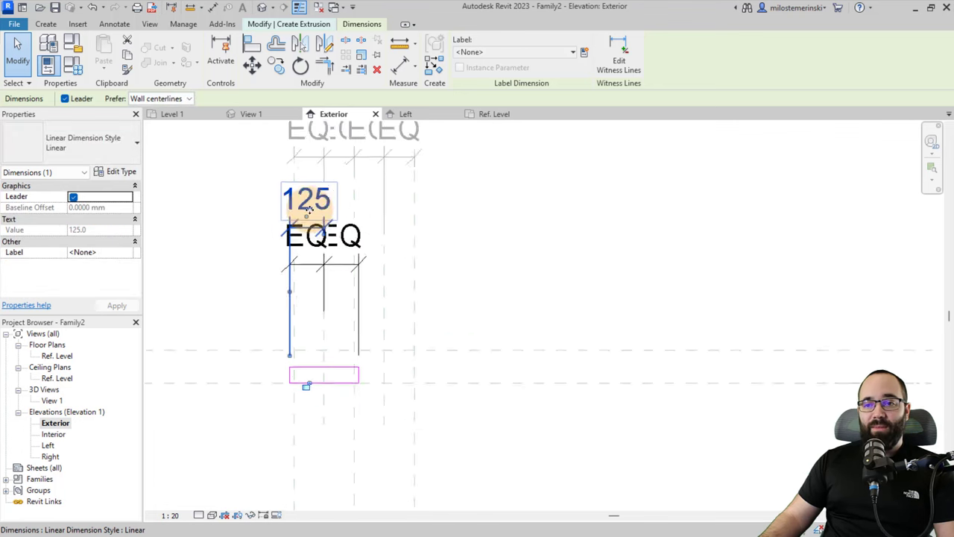
{"action": "scroll", "coordinate": [308, 209], "scroll_direction": "down", "scroll_amount": 1}
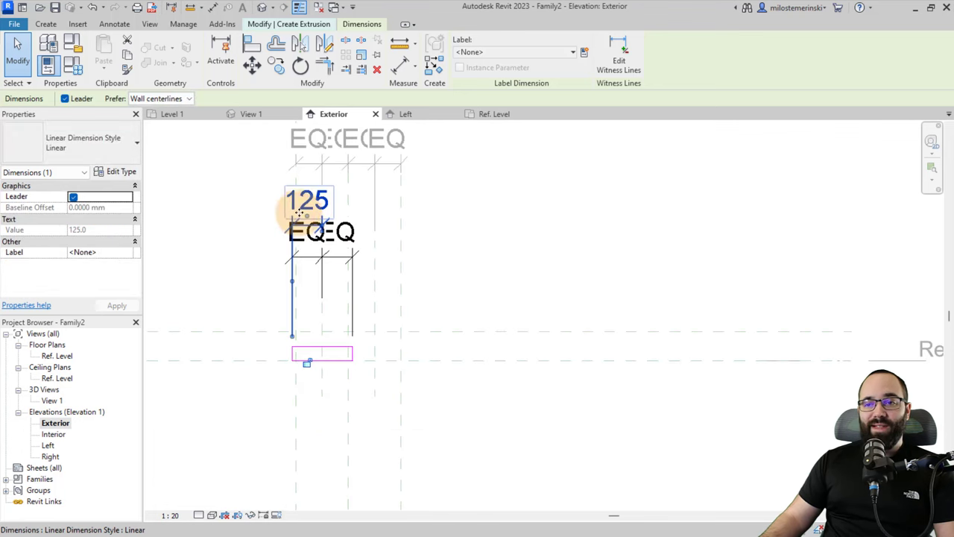
{"action": "left_click", "coordinate": [306, 408]}
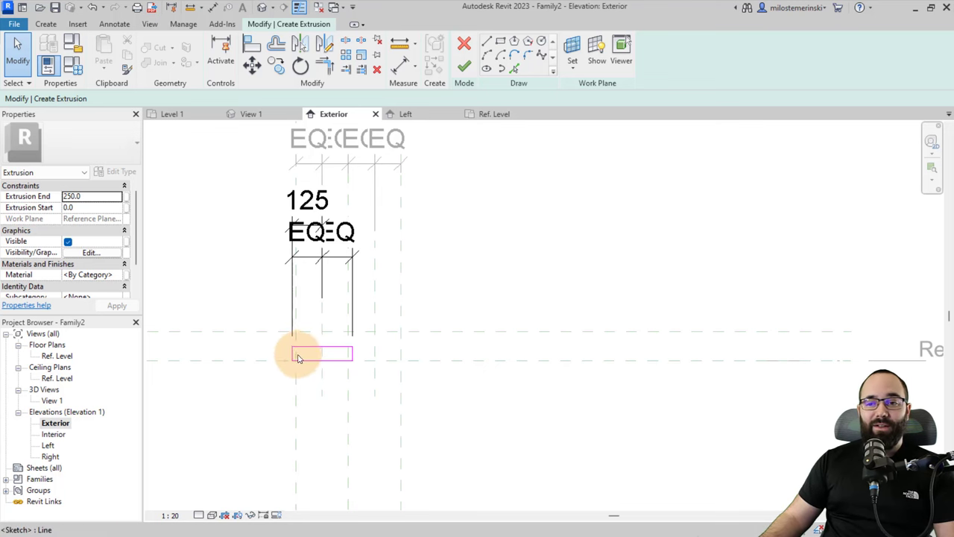
Step: Make the rectangle's 660 temporary dimension permanent beside its right edge
{"action": "left_click", "coordinate": [297, 349]}
{"action": "left_click", "coordinate": [375, 354]}
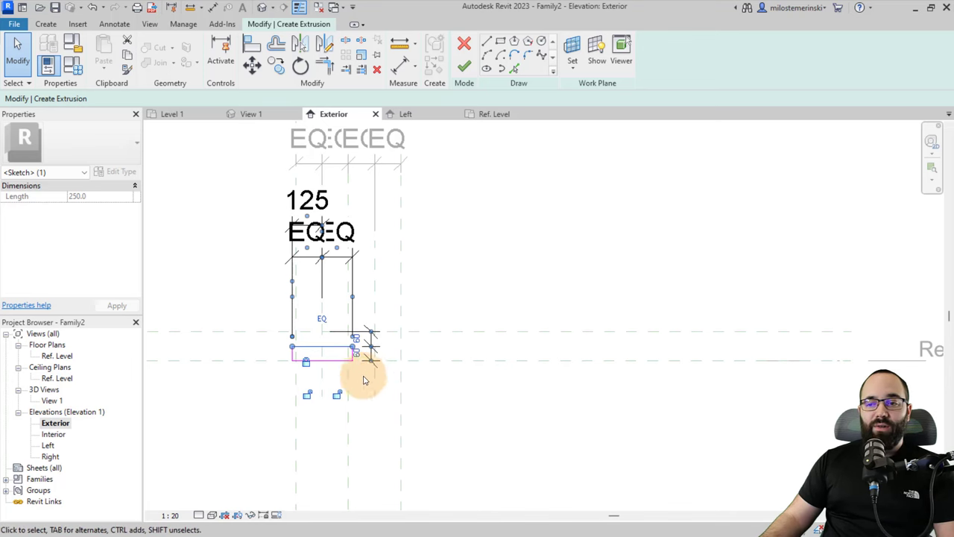
{"action": "left_click", "coordinate": [373, 363]}
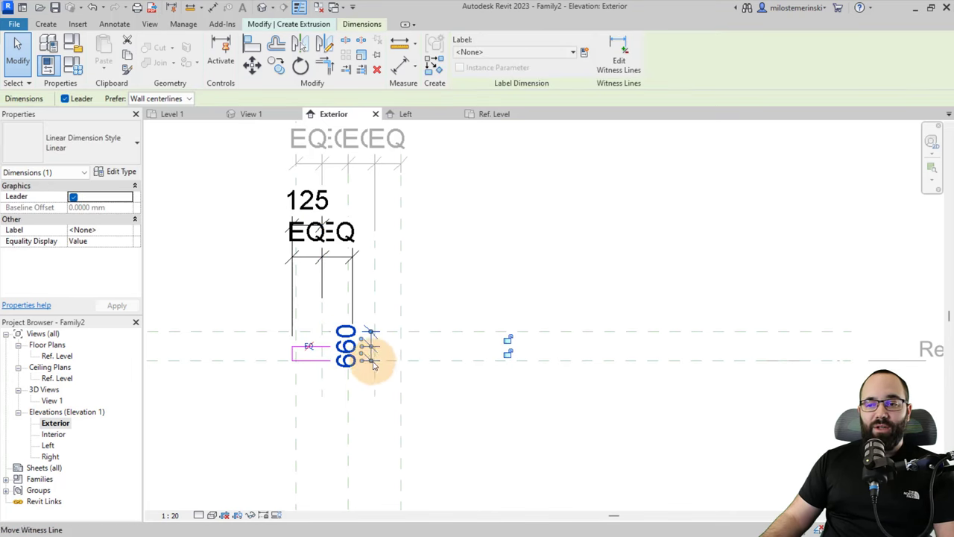
{"action": "left_click", "coordinate": [428, 393]}
{"action": "scroll", "coordinate": [317, 360], "scroll_direction": "up", "scroll_amount": 3}
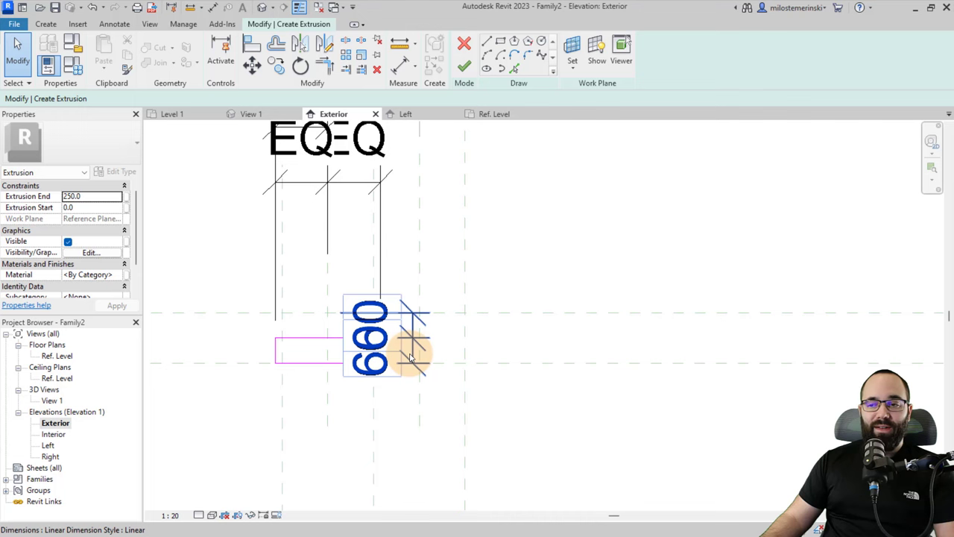
Step: Set Extrusion Start -60 and End 60, then finish the extrusion sketch
{"action": "left_click_drag", "start_coordinate": [406, 352], "coordinate": [485, 372]}
{"action": "left_click", "coordinate": [316, 355]}
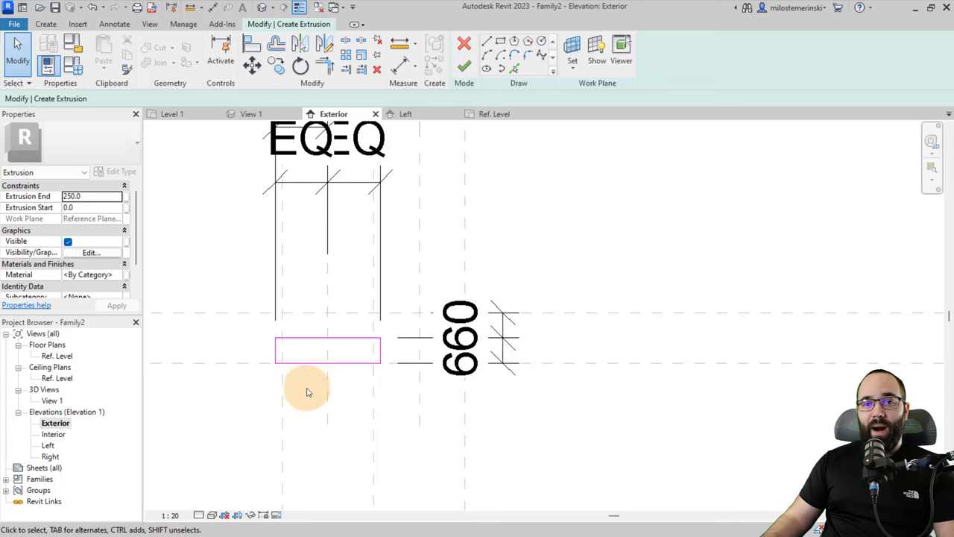
{"action": "left_click", "coordinate": [94, 197]}
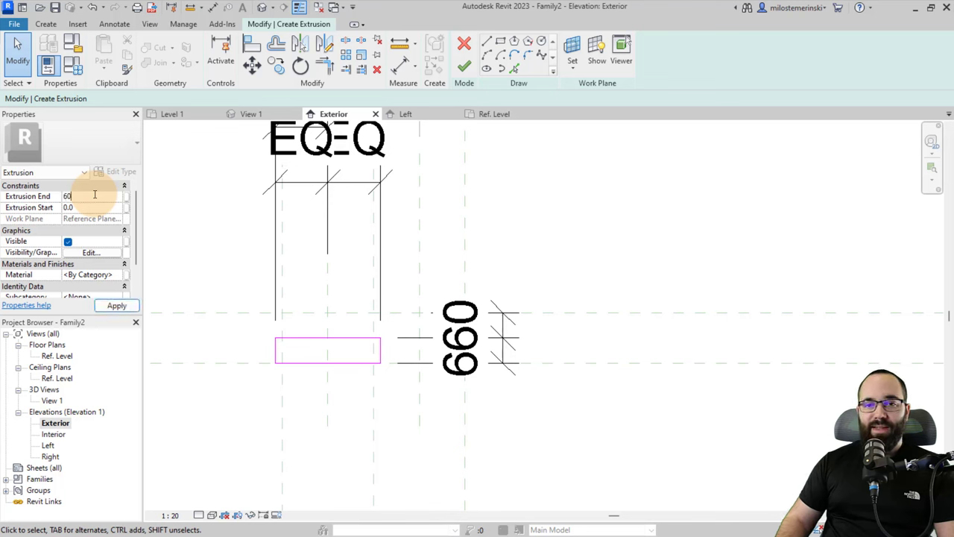
{"action": "double_click", "coordinate": [67, 207]}
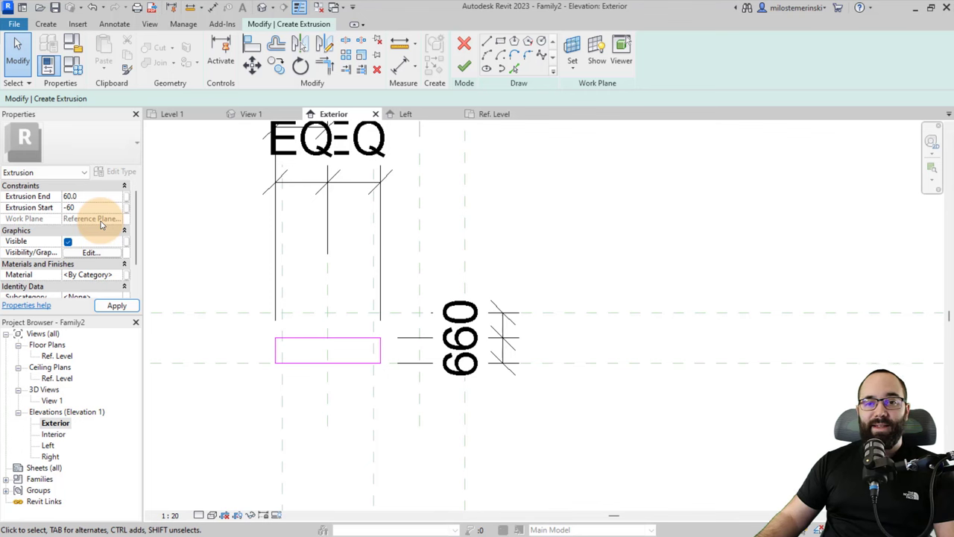
{"action": "left_click", "coordinate": [113, 305]}
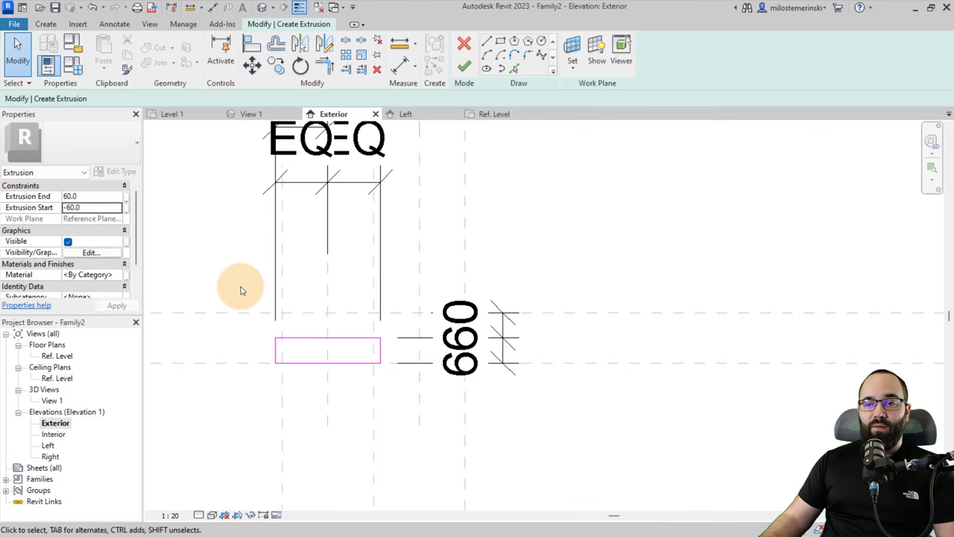
{"action": "left_click", "coordinate": [464, 67]}
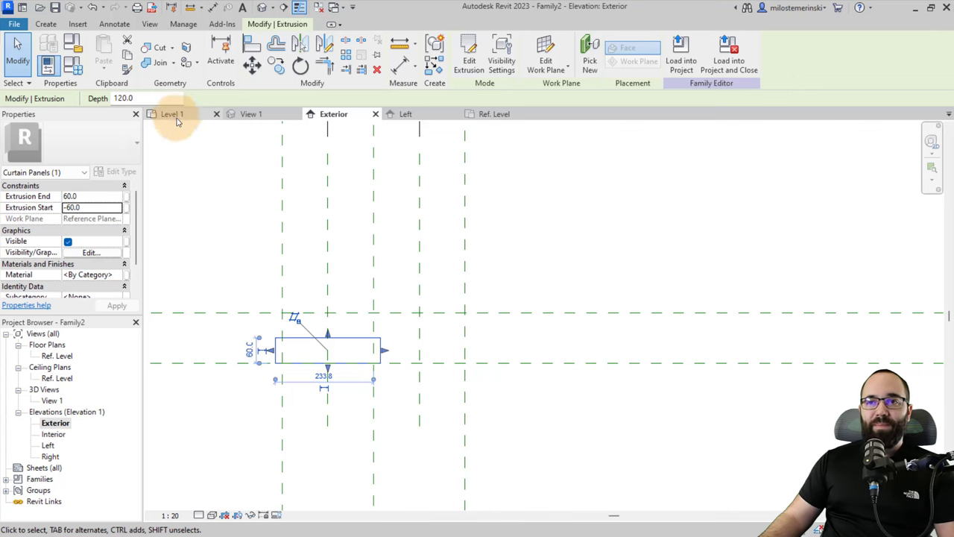
Step: Inspect the extruded box in the default 3D view, then return to the Exterior elevation
{"action": "left_click", "coordinate": [262, 8]}
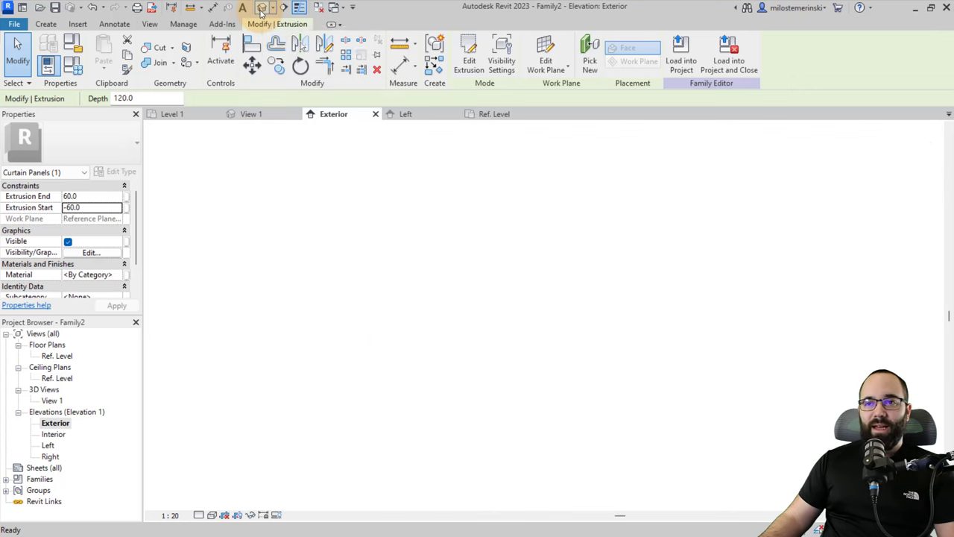
{"action": "middle_click_drag", "start_coordinate": [394, 271], "coordinate": [204, 231], "text": "shift"}
{"action": "middle_click_drag", "start_coordinate": [441, 344], "coordinate": [428, 336], "text": "shift"}
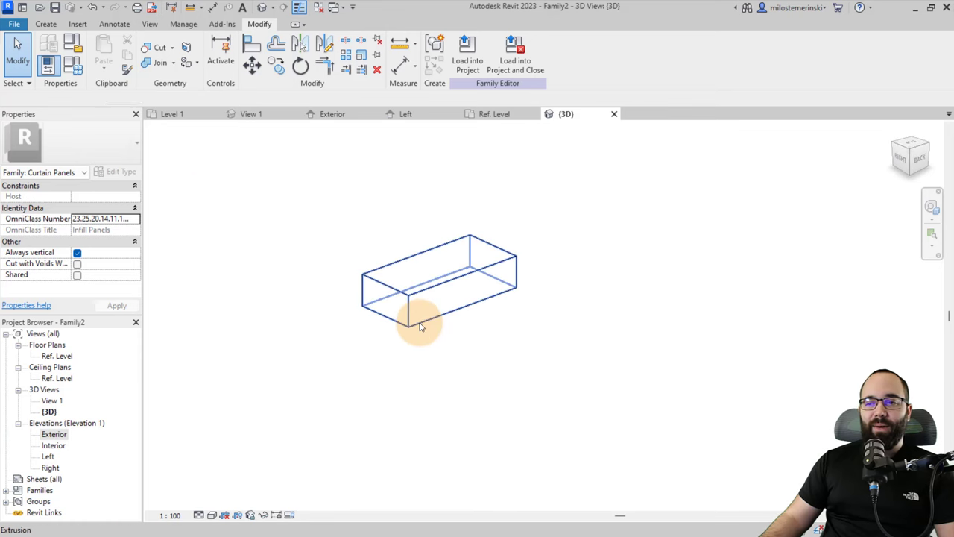
{"action": "left_click", "coordinate": [420, 326]}
{"action": "left_click", "coordinate": [452, 353]}
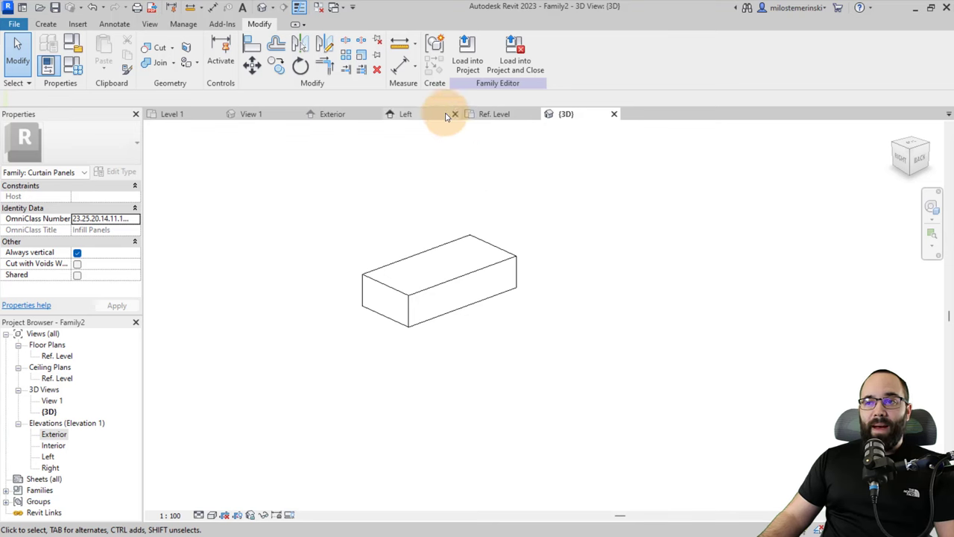
{"action": "left_click", "coordinate": [328, 114]}
{"action": "left_click", "coordinate": [311, 340]}
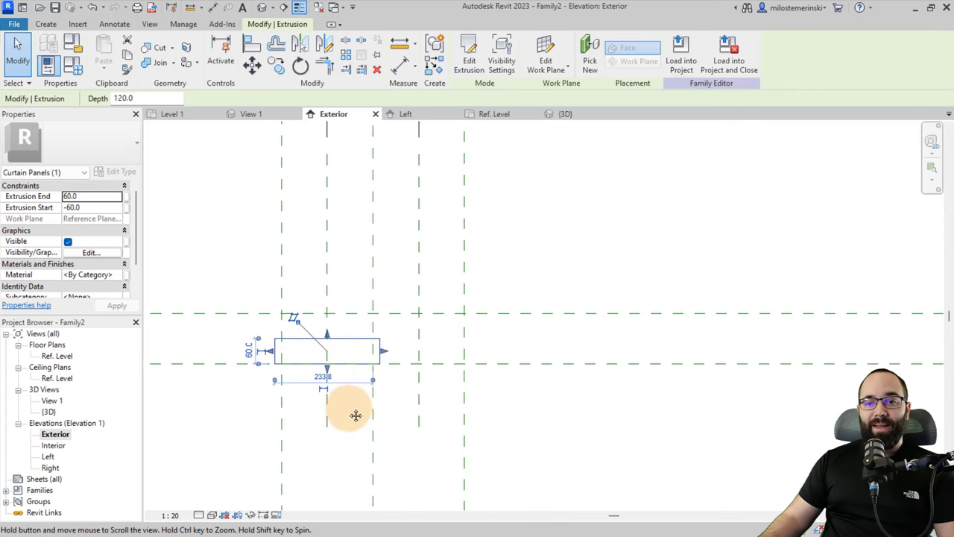
{"action": "middle_click_drag", "start_coordinate": [353, 414], "coordinate": [348, 422]}
{"action": "scroll", "coordinate": [384, 401], "scroll_direction": "up", "scroll_amount": 1}
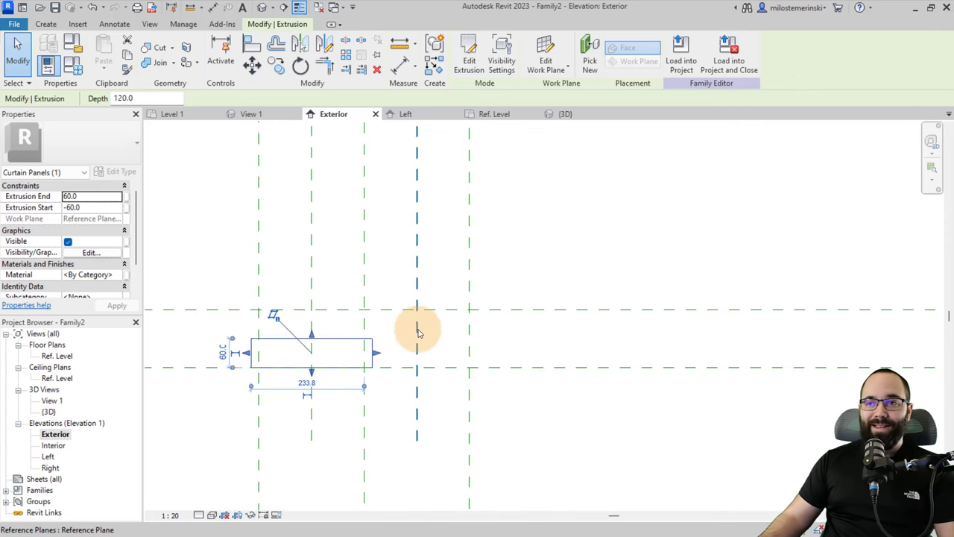
Step: Start a new extrusion and sketch a second brick rectangle above and offset from the first
{"action": "left_click", "coordinate": [432, 272]}
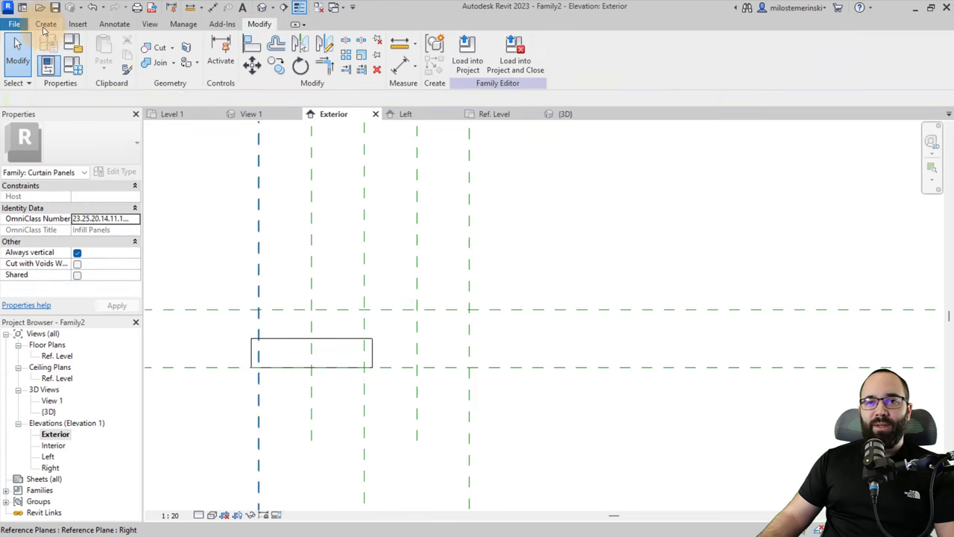
{"action": "left_click", "coordinate": [105, 49]}
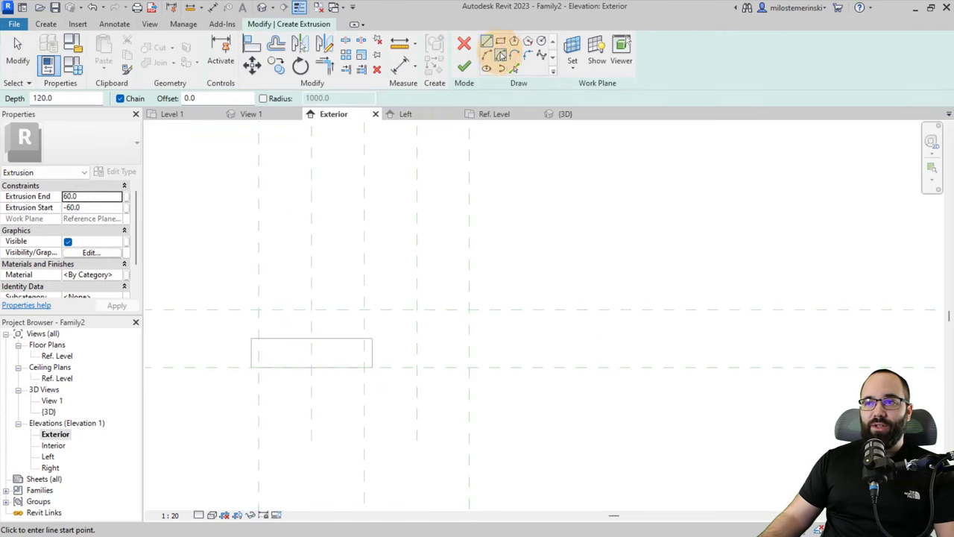
{"action": "left_click", "coordinate": [500, 41]}
{"action": "left_click", "coordinate": [349, 338]}
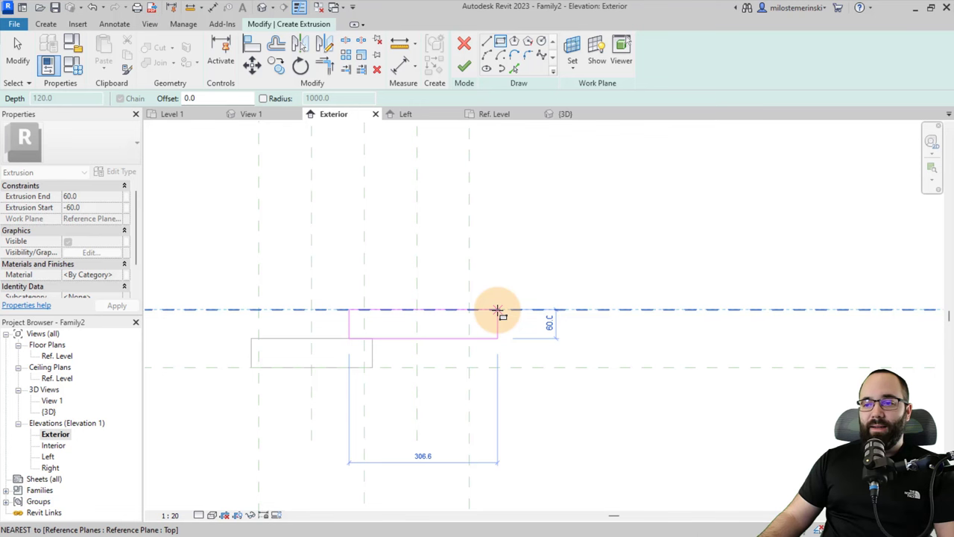
{"action": "left_click", "coordinate": [498, 309]}
{"action": "key", "text": "Escape"}
Step: Make the rectangle's temporary 600 height dimension permanent
{"action": "mouse_move", "coordinate": [419, 356]}
{"action": "middle_mouse_down"}
{"action": "mouse_move", "coordinate": [426, 385]}
{"action": "mouse_move", "coordinate": [402, 341]}
{"action": "middle_mouse_up"}
{"action": "left_click", "coordinate": [398, 319]}
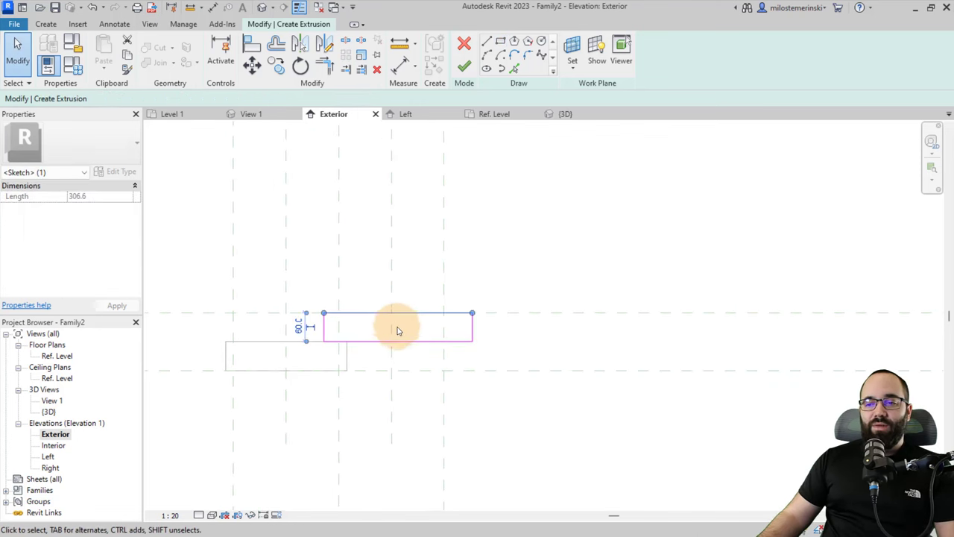
{"action": "left_click", "coordinate": [363, 341]}
{"action": "mouse_move", "coordinate": [367, 346]}
{"action": "left_mouse_down"}
{"action": "mouse_move", "coordinate": [362, 364]}
{"action": "mouse_move", "coordinate": [366, 340]}
{"action": "mouse_move", "coordinate": [381, 341]}
{"action": "left_mouse_up"}
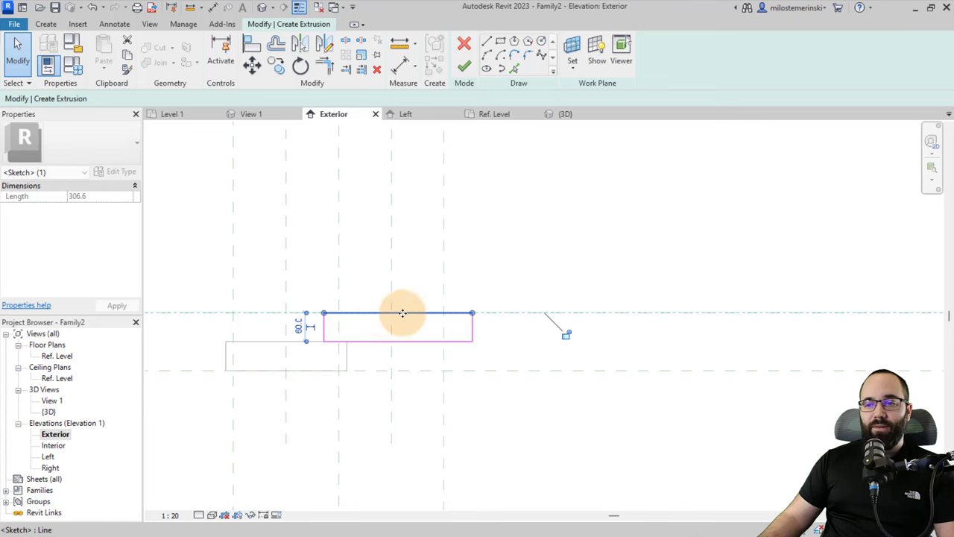
{"action": "left_click", "coordinate": [559, 334]}
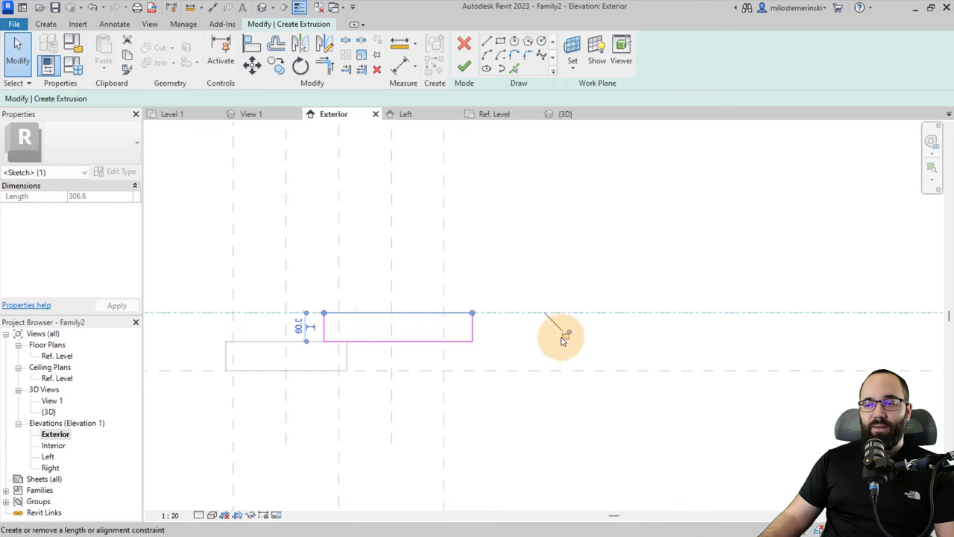
{"action": "left_click", "coordinate": [383, 341]}
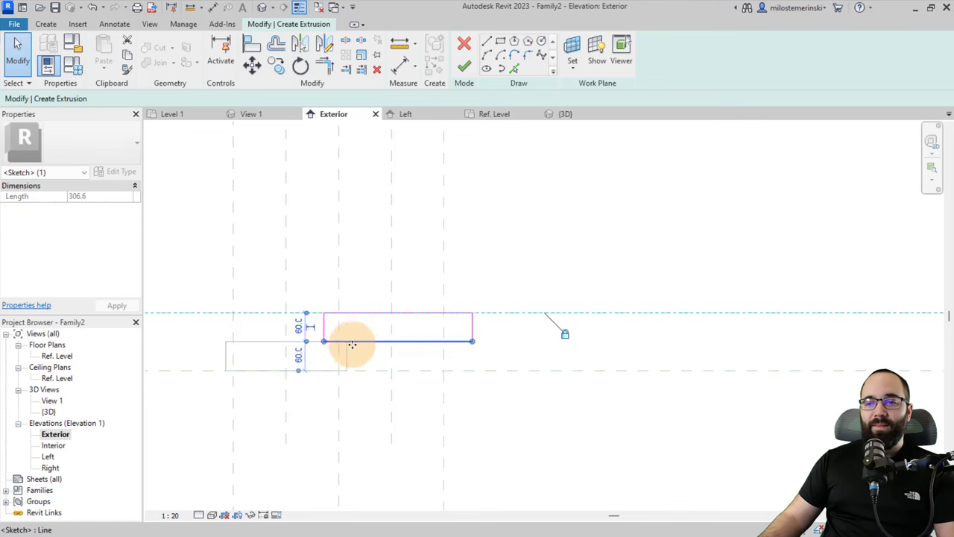
{"action": "left_click", "coordinate": [301, 339]}
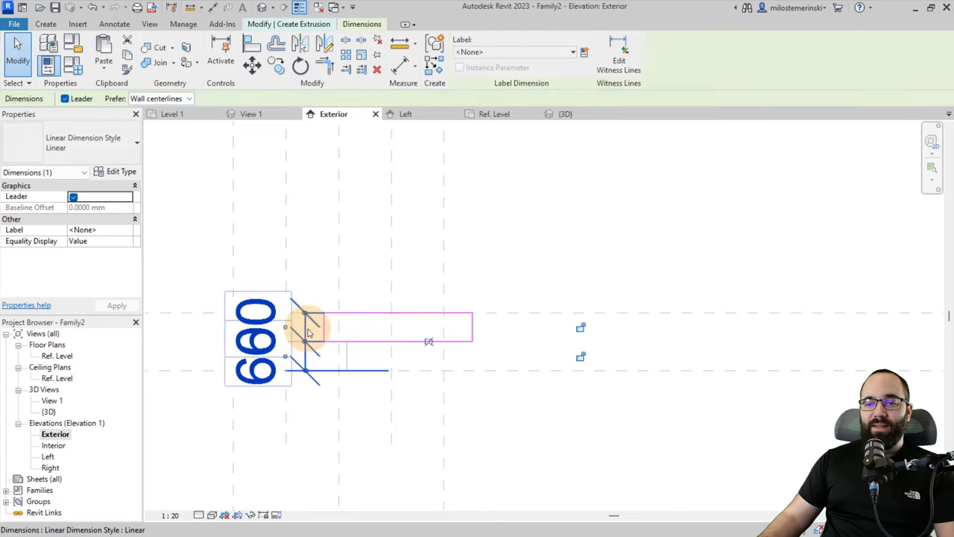
{"action": "left_click", "coordinate": [503, 392]}
{"action": "middle_click_drag", "start_coordinate": [374, 330], "coordinate": [359, 377]}
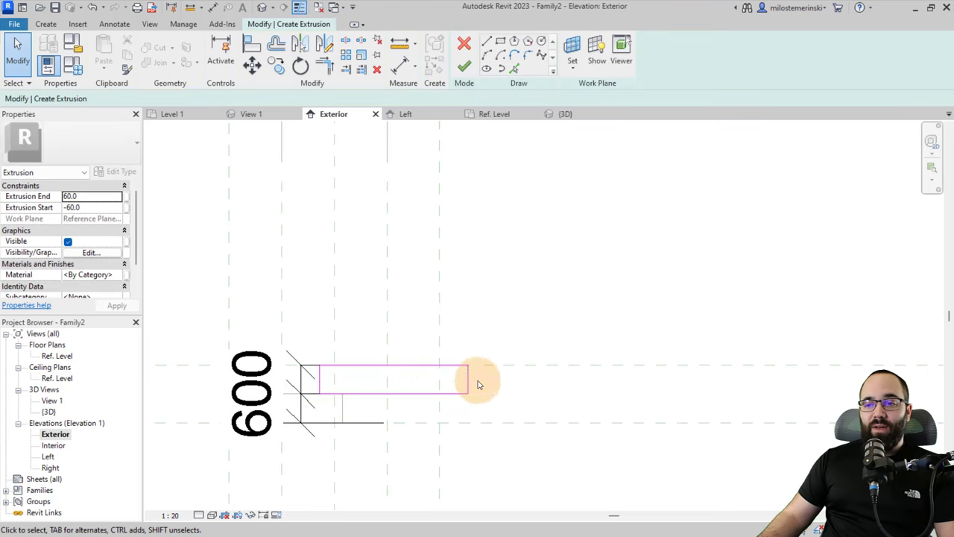
Step: Dimension the centre plane to both rectangle edges and set the string to EQ
{"action": "left_click", "coordinate": [402, 65]}
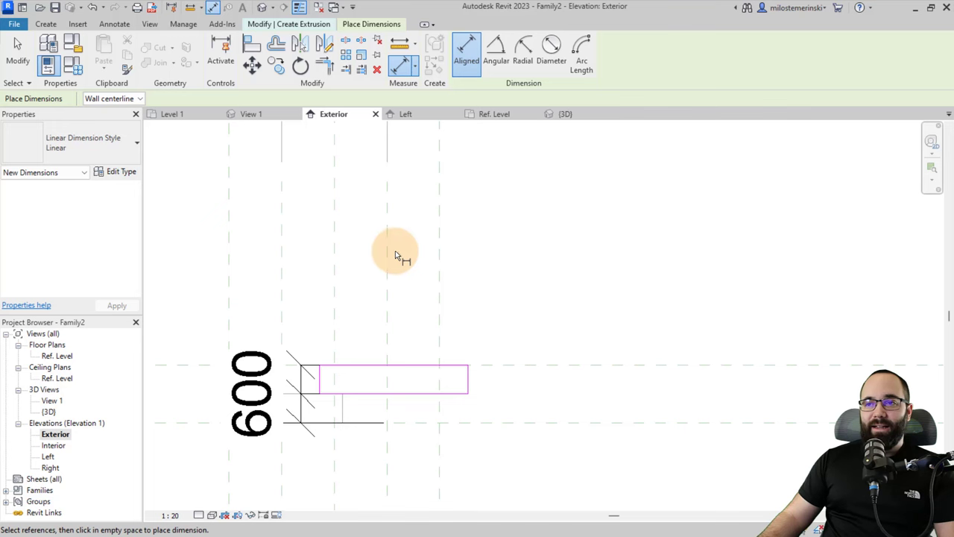
{"action": "left_click", "coordinate": [386, 383]}
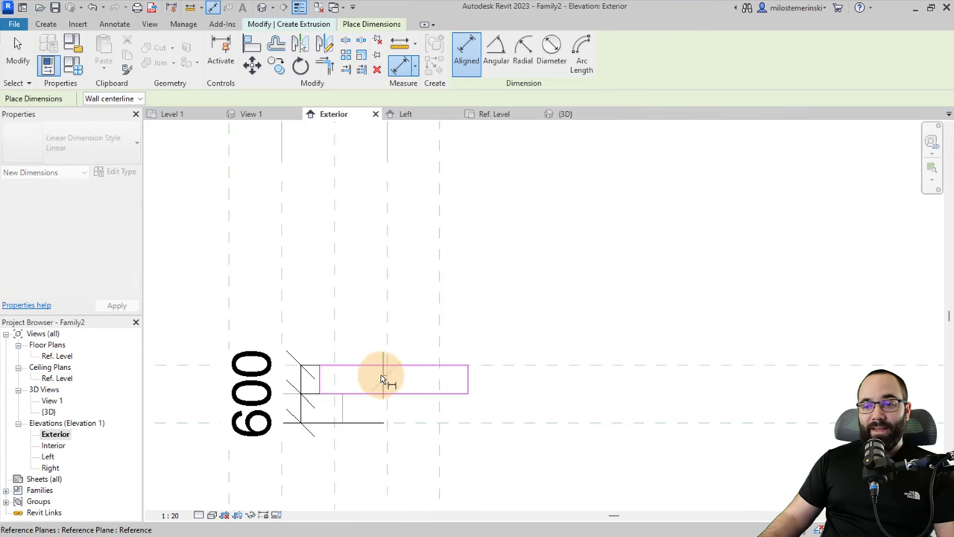
{"action": "left_click", "coordinate": [318, 378]}
{"action": "left_click", "coordinate": [467, 376]}
{"action": "scroll", "coordinate": [477, 308], "scroll_direction": "down", "scroll_amount": 3}
{"action": "left_click", "coordinate": [495, 218]}
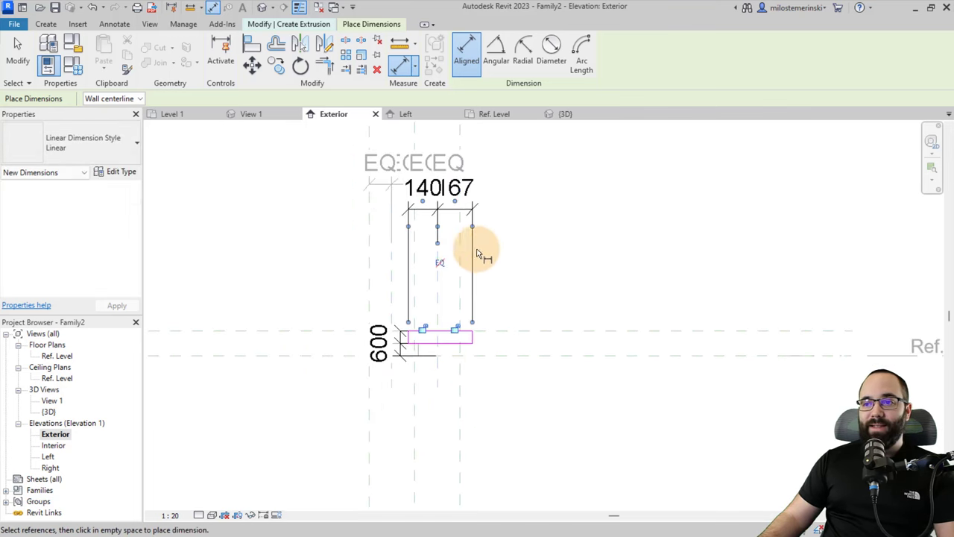
{"action": "left_click", "coordinate": [437, 263]}
{"action": "scroll", "coordinate": [440, 332], "scroll_direction": "up", "scroll_amount": 2}
Step: Add a half-width dimension, change it from 167 to 125, and finish the second brick
{"action": "left_click", "coordinate": [454, 335]}
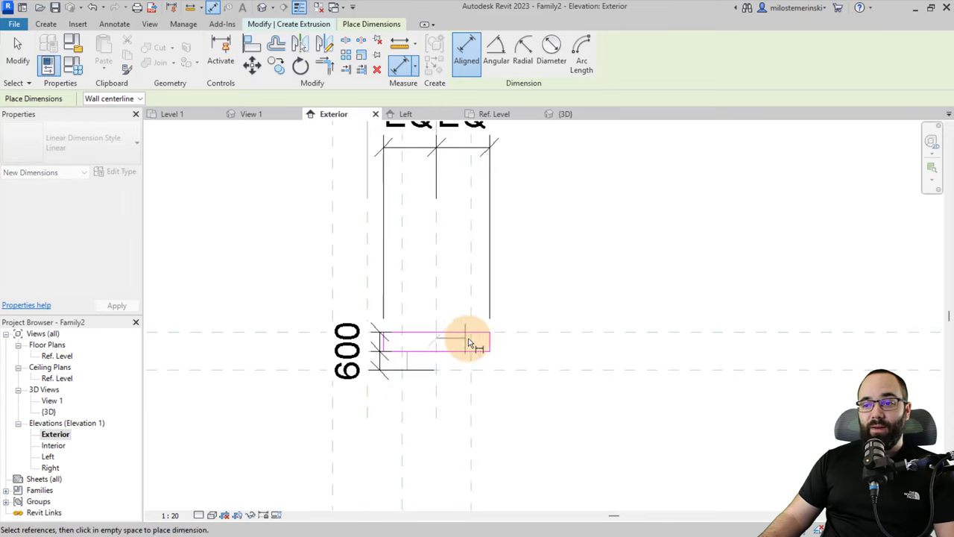
{"action": "scroll", "coordinate": [514, 305], "scroll_direction": "down", "scroll_amount": 2}
{"action": "left_click", "coordinate": [531, 245]}
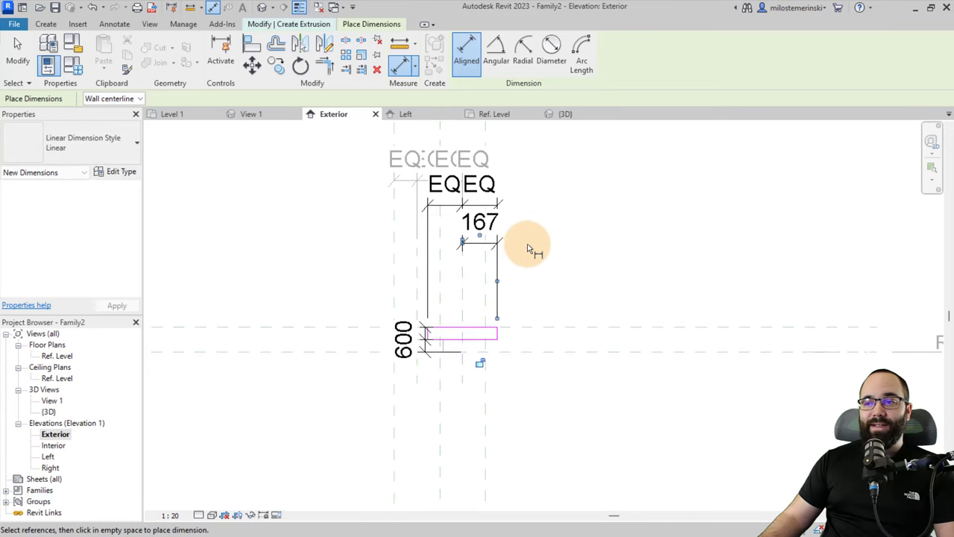
{"action": "key", "text": "Escape"}
{"action": "key", "text": "Escape"}
{"action": "left_click", "coordinate": [498, 337]}
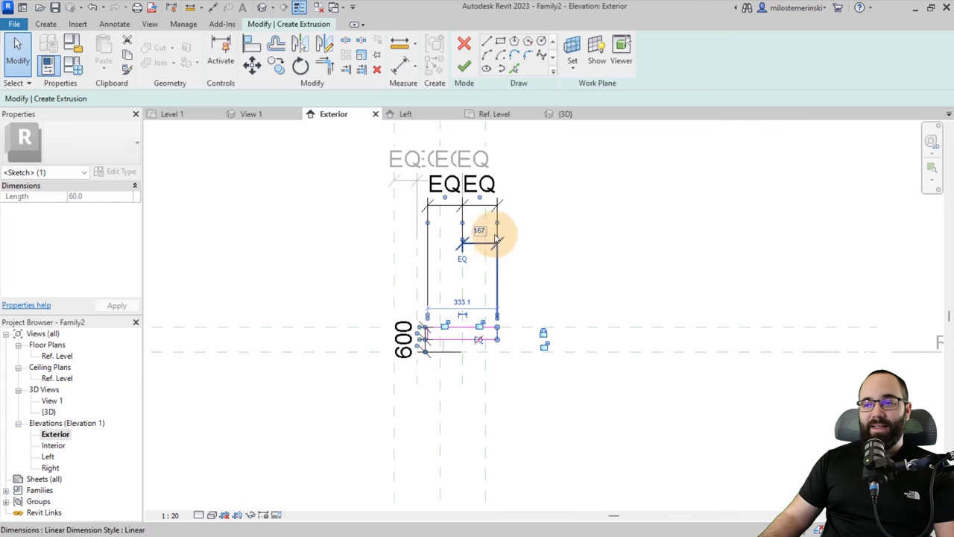
{"action": "left_click", "coordinate": [481, 232]}
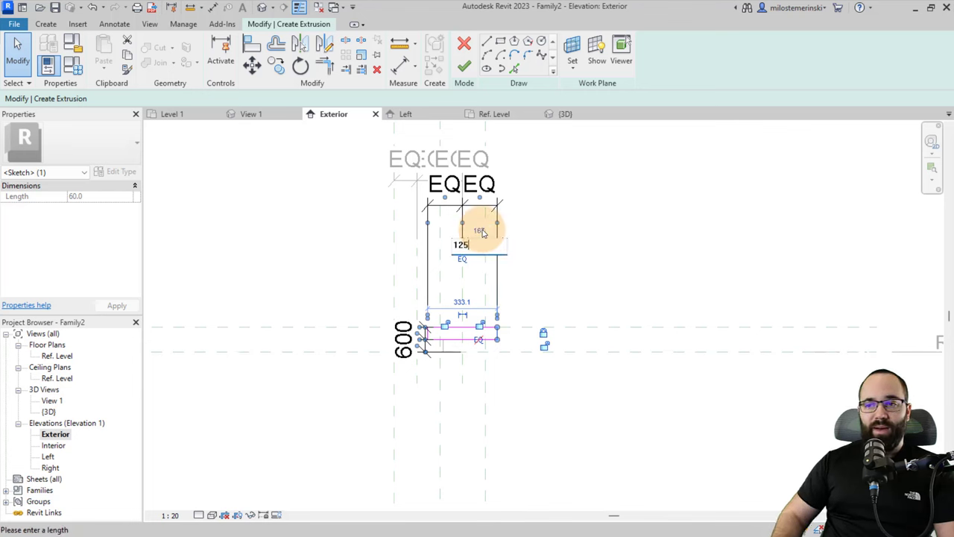
{"action": "key", "text": "Return"}
{"action": "scroll", "coordinate": [469, 250], "scroll_direction": "up", "scroll_amount": 1}
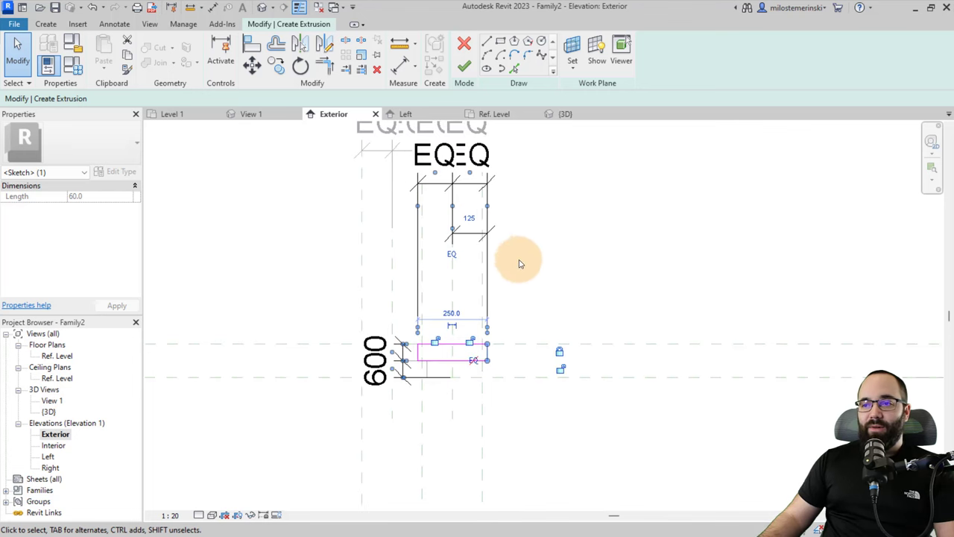
{"action": "left_click", "coordinate": [520, 264]}
{"action": "left_click", "coordinate": [477, 232]}
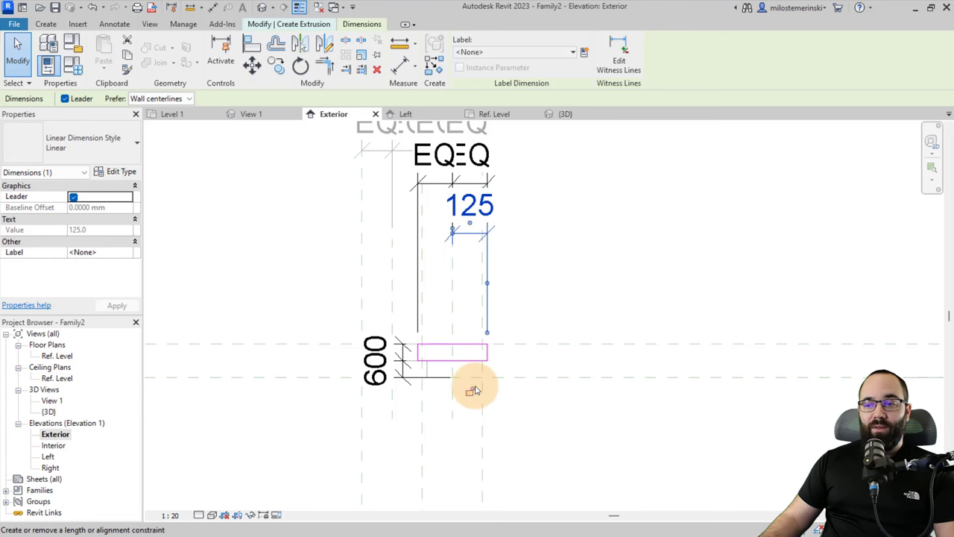
{"action": "left_click", "coordinate": [533, 406]}
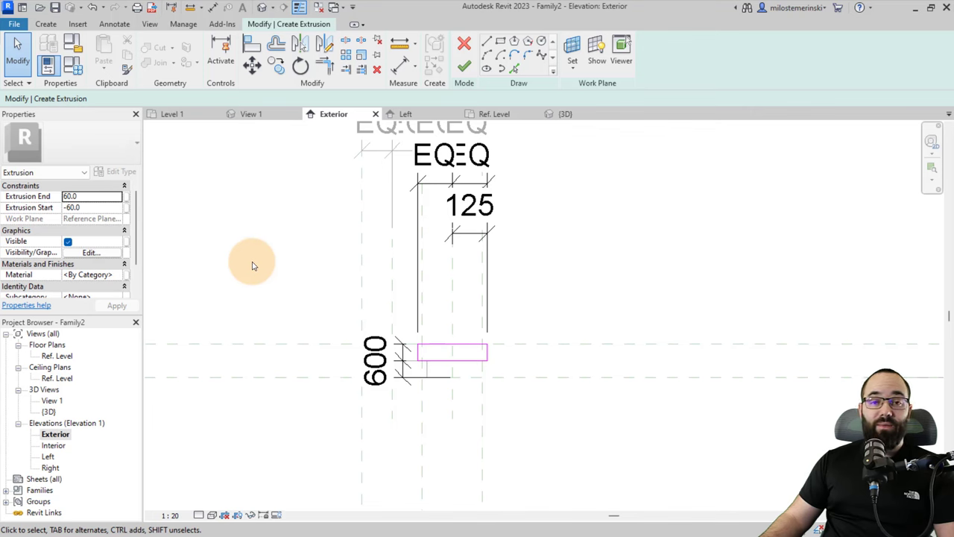
{"action": "left_click", "coordinate": [463, 67]}
Step: Drag the Right reference plane outward so the EQ-spaced planes redistribute across both bricks
{"action": "left_click", "coordinate": [504, 346]}
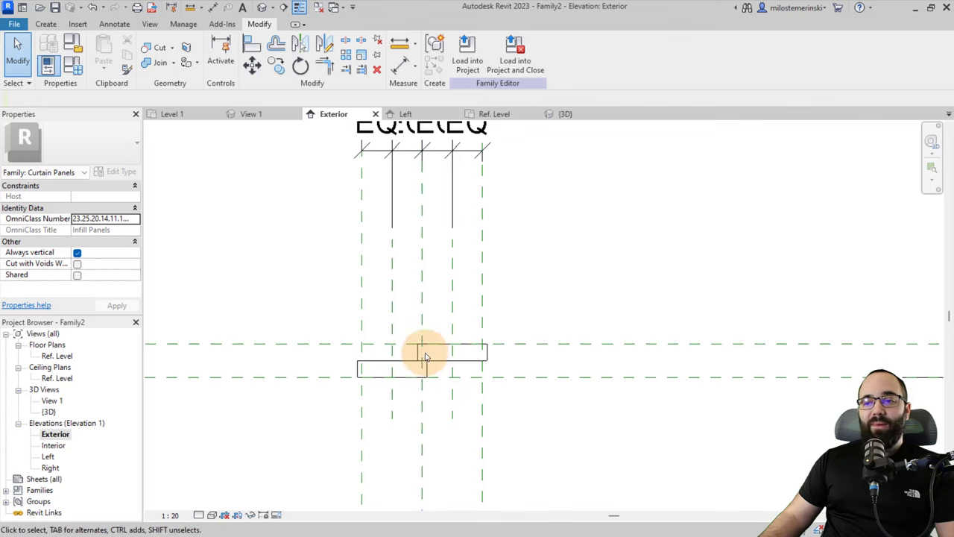
{"action": "scroll", "coordinate": [368, 339], "scroll_direction": "up", "scroll_amount": 2}
{"action": "scroll", "coordinate": [366, 335], "scroll_direction": "down", "scroll_amount": 4}
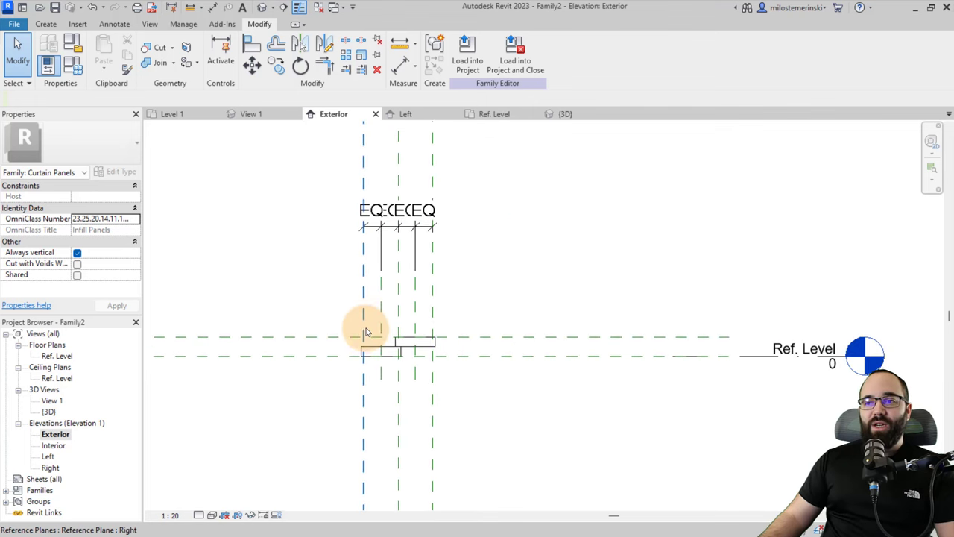
{"action": "scroll", "coordinate": [366, 331], "scroll_direction": "down", "scroll_amount": 1}
{"action": "scroll", "coordinate": [369, 327], "scroll_direction": "up", "scroll_amount": 3}
{"action": "left_click", "coordinate": [374, 325]}
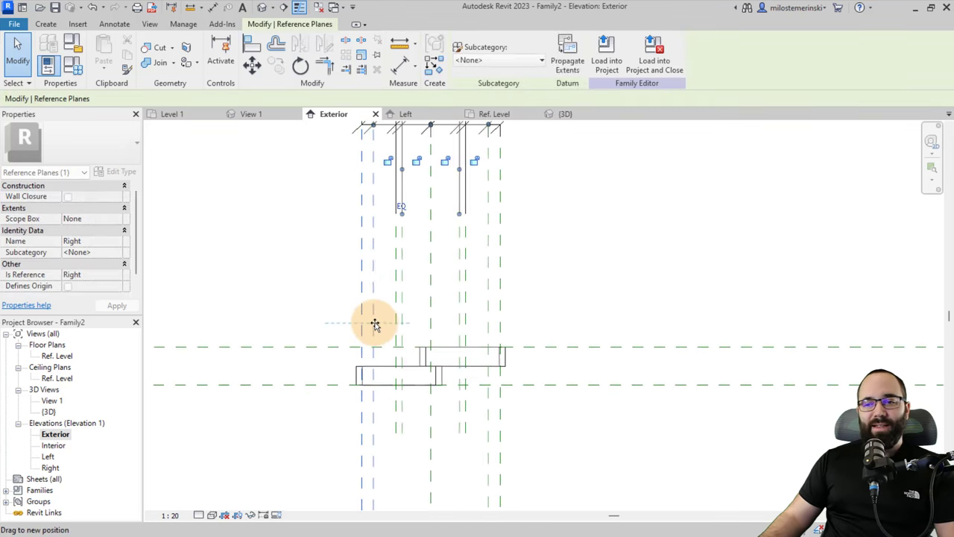
{"action": "mouse_move", "coordinate": [375, 325]}
{"action": "left_mouse_down"}
{"action": "mouse_move", "coordinate": [348, 332]}
{"action": "mouse_move", "coordinate": [383, 334]}
{"action": "mouse_move", "coordinate": [363, 333]}
{"action": "left_mouse_up"}
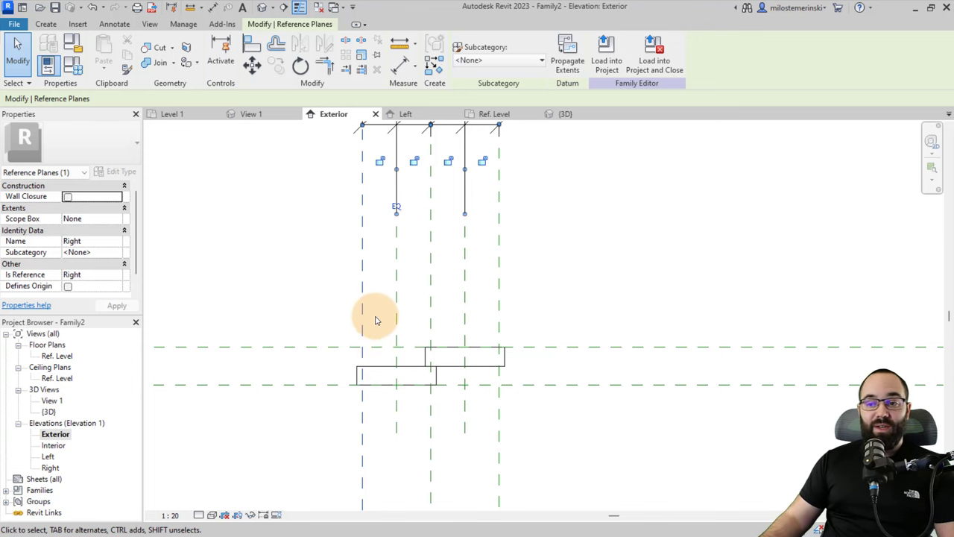
{"action": "scroll", "coordinate": [377, 337], "scroll_direction": "up", "scroll_amount": 2}
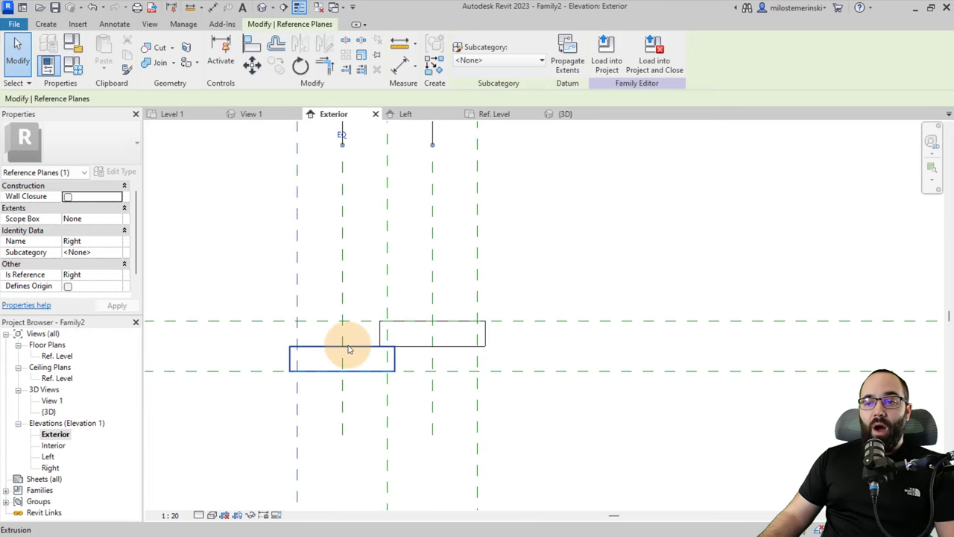
{"action": "left_click", "coordinate": [399, 355]}
Step: Select both brick extrusions and open their Material browser with a 'bre' search
{"action": "left_click", "coordinate": [396, 349], "text": "ctrl"}
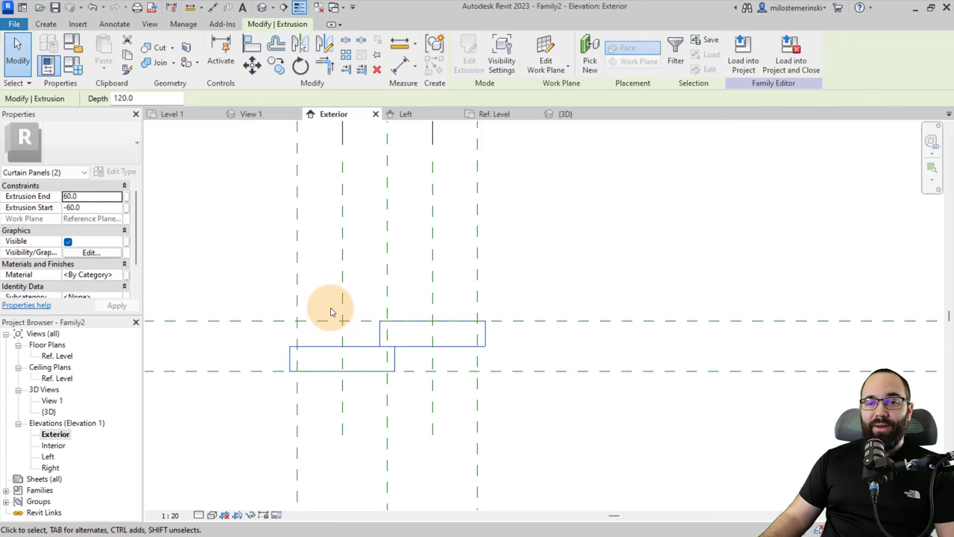
{"action": "left_click", "coordinate": [89, 274]}
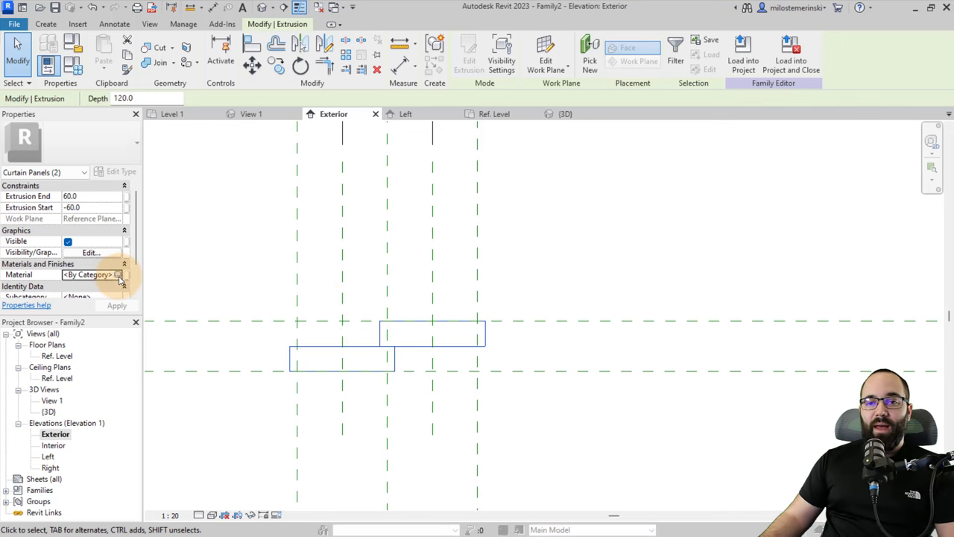
{"action": "left_click", "coordinate": [122, 274]}
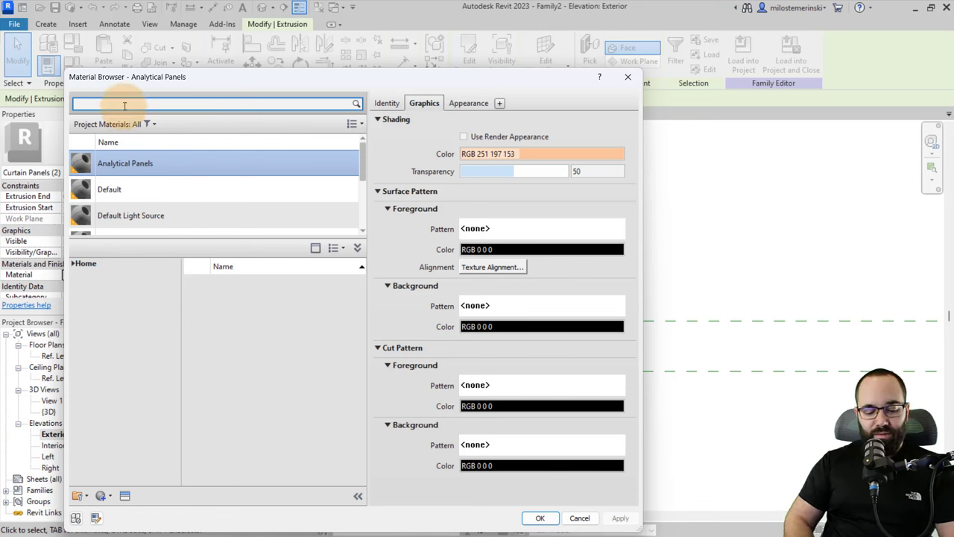
{"action": "type", "text": "bre"}
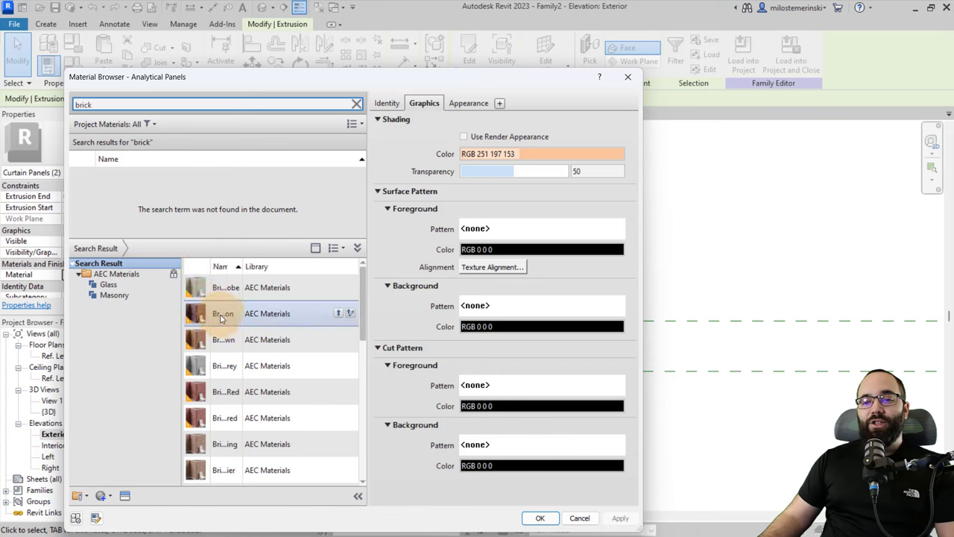
Step: Preview the library brick materials, settling on Uniform Running - Orange with an enlarged preview
{"action": "left_click", "coordinate": [255, 287]}
{"action": "left_click", "coordinate": [274, 314]}
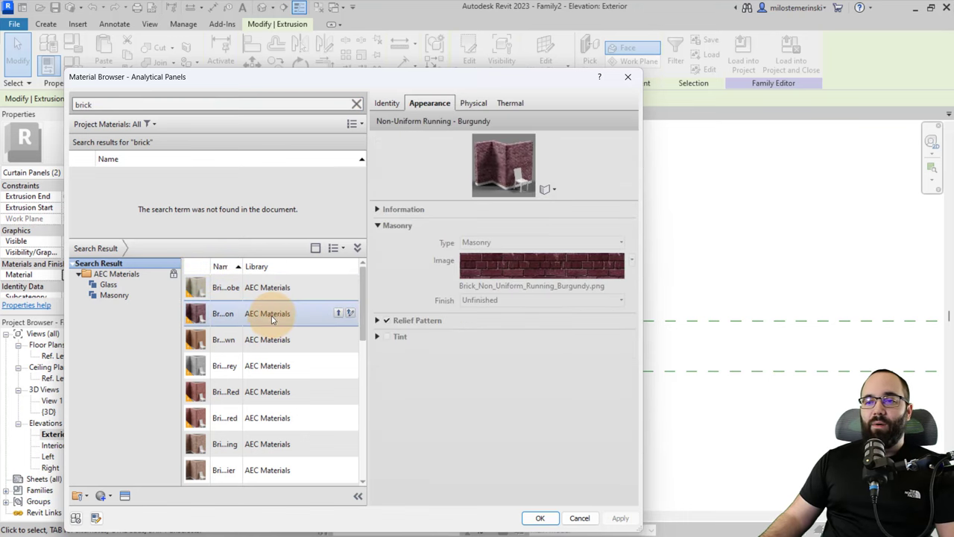
{"action": "left_click", "coordinate": [271, 339]}
{"action": "left_click", "coordinate": [272, 366]}
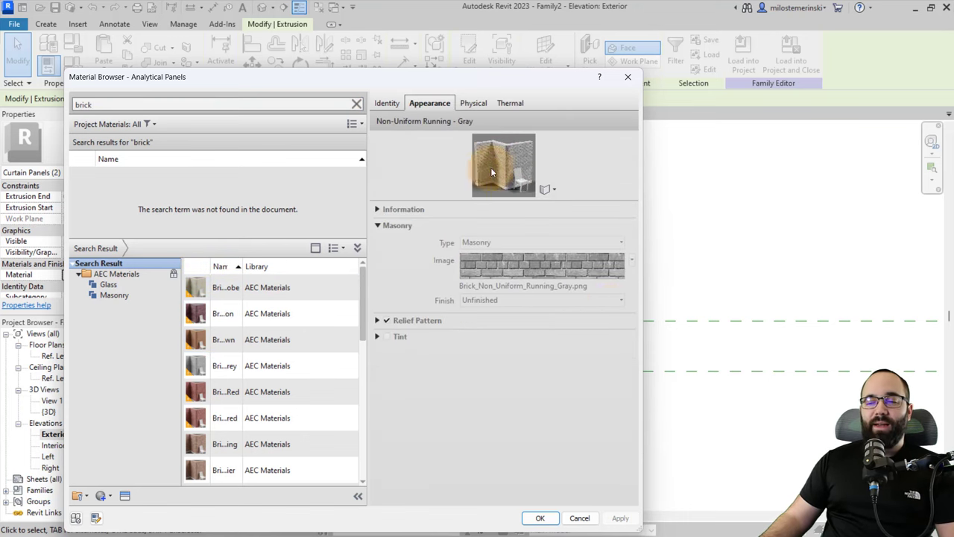
{"action": "left_click", "coordinate": [280, 392]}
{"action": "left_click", "coordinate": [272, 417]}
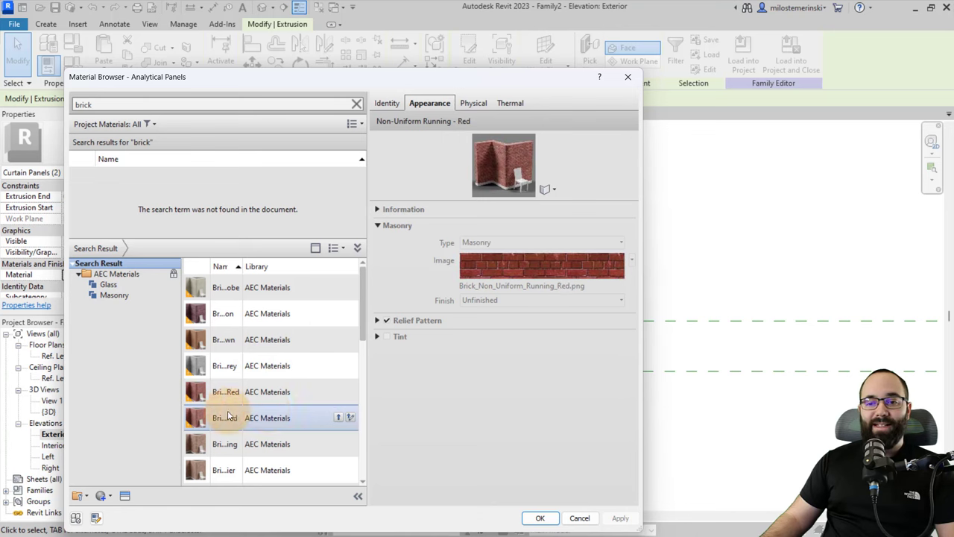
{"action": "left_click", "coordinate": [263, 449]}
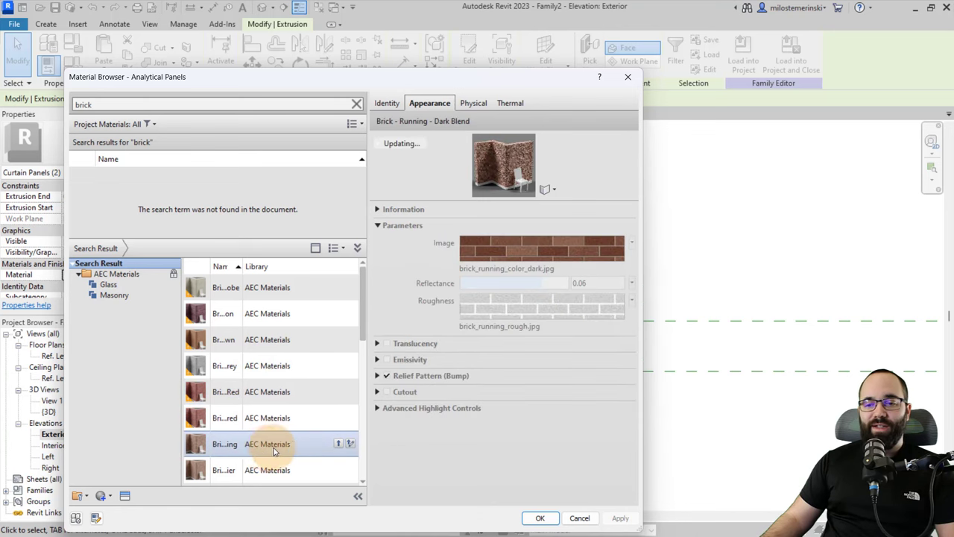
{"action": "left_click", "coordinate": [262, 471]}
{"action": "scroll", "coordinate": [293, 397], "scroll_direction": "down", "scroll_amount": 1}
{"action": "scroll", "coordinate": [294, 394], "scroll_direction": "down", "scroll_amount": 1}
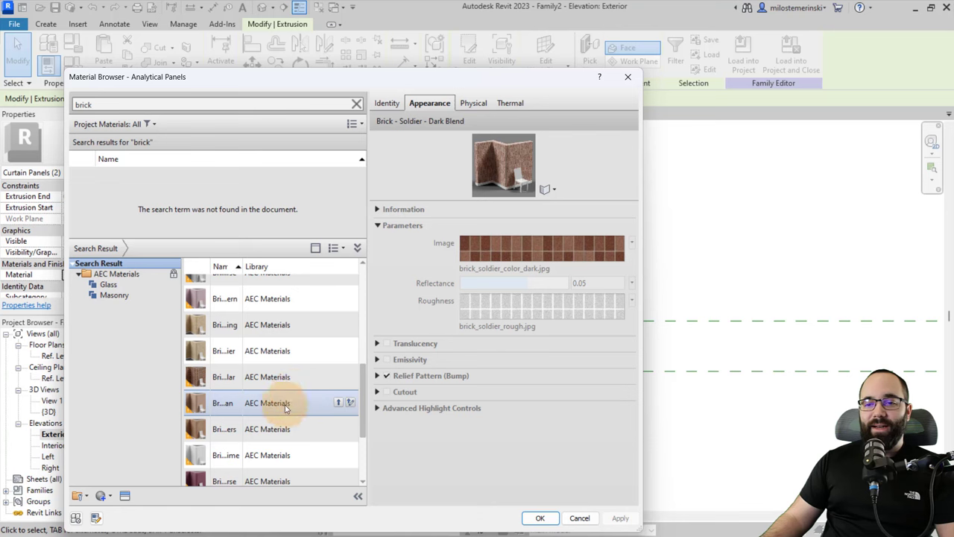
{"action": "left_click", "coordinate": [267, 407]}
{"action": "left_click", "coordinate": [266, 432]}
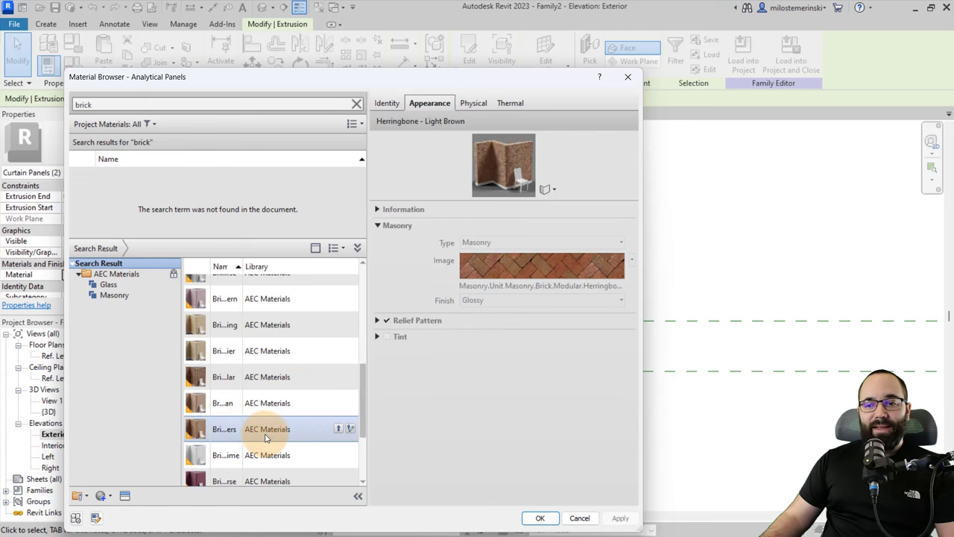
{"action": "scroll", "coordinate": [266, 436], "scroll_direction": "down", "scroll_amount": 2}
{"action": "left_click", "coordinate": [266, 422]}
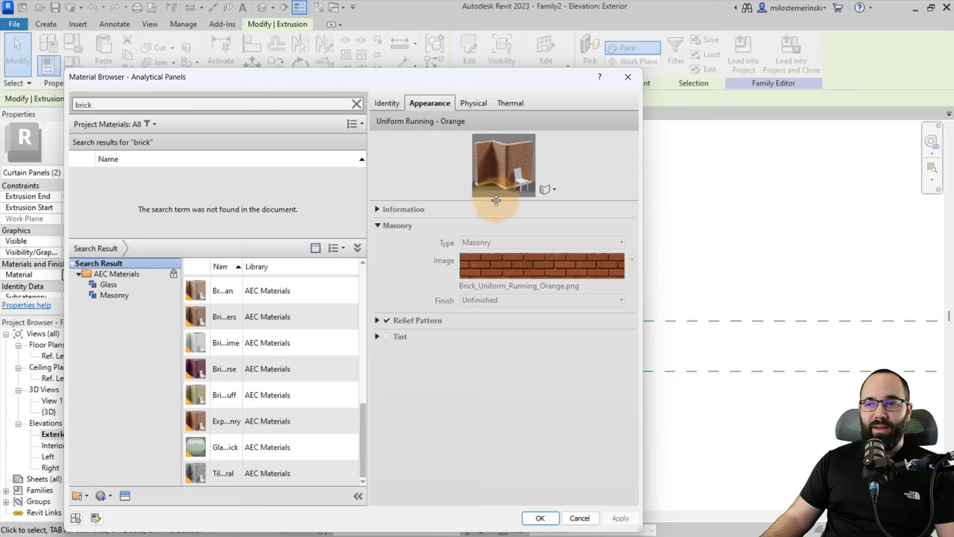
{"action": "left_click_drag", "start_coordinate": [496, 200], "coordinate": [489, 289]}
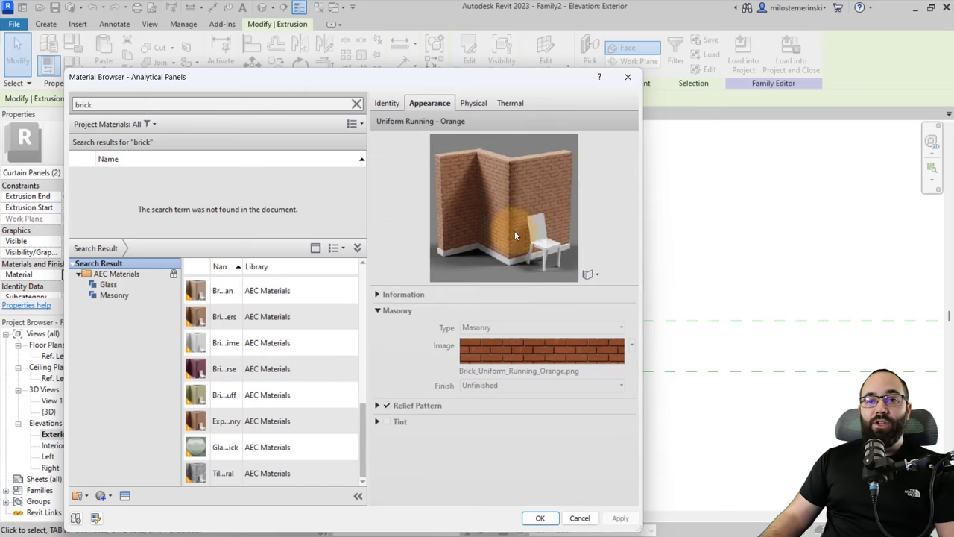
Step: Add Exposed Masonry to the project and set its shading to use the render appearance colour
{"action": "left_click", "coordinate": [339, 421]}
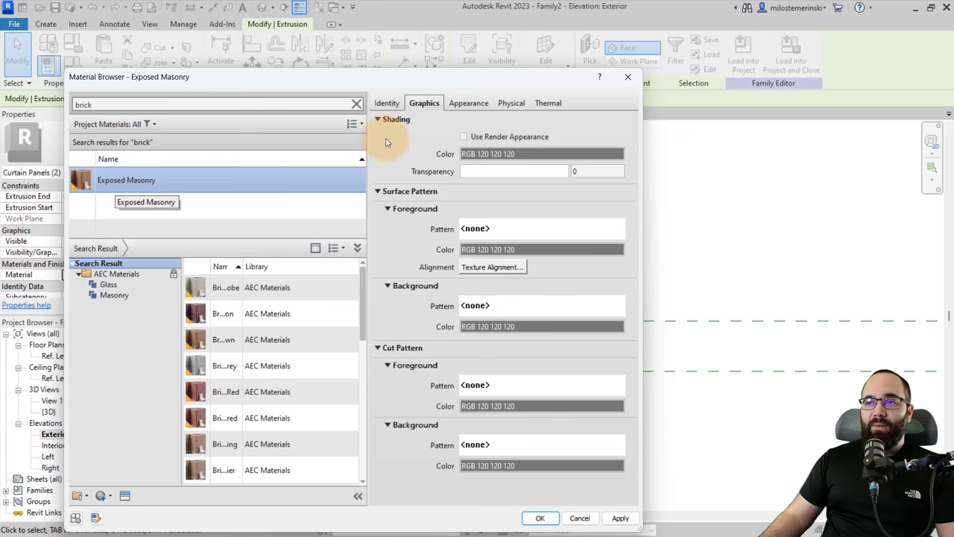
{"action": "left_click", "coordinate": [464, 137]}
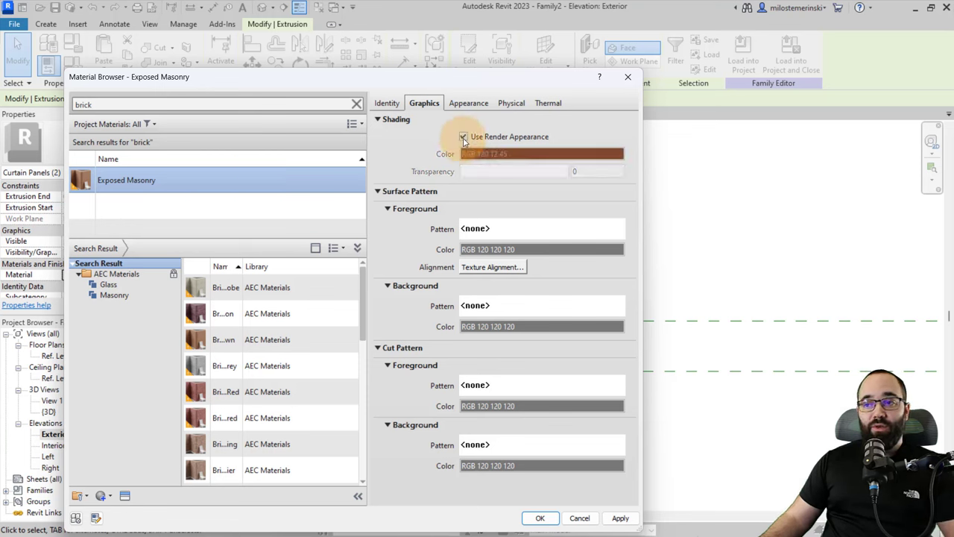
{"action": "left_click", "coordinate": [468, 103]}
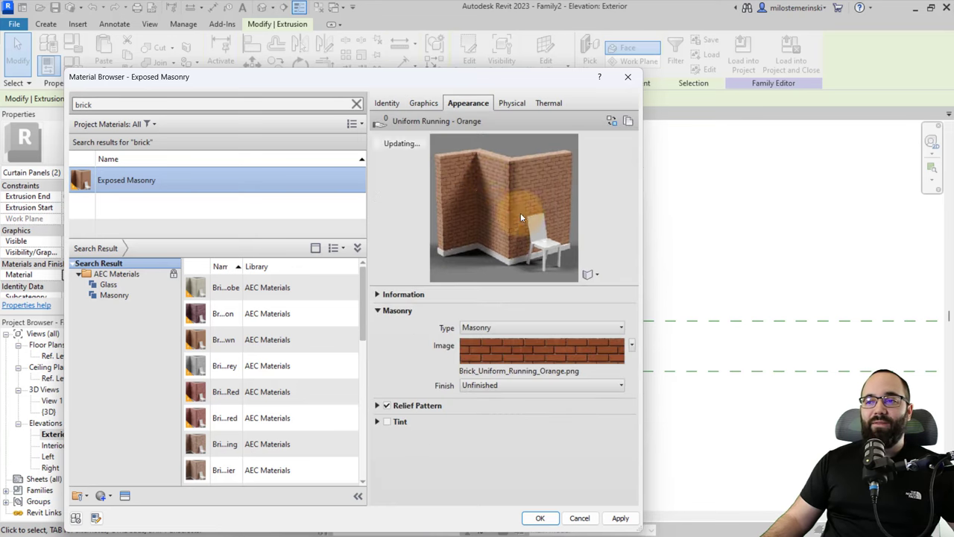
{"action": "left_click", "coordinate": [424, 103]}
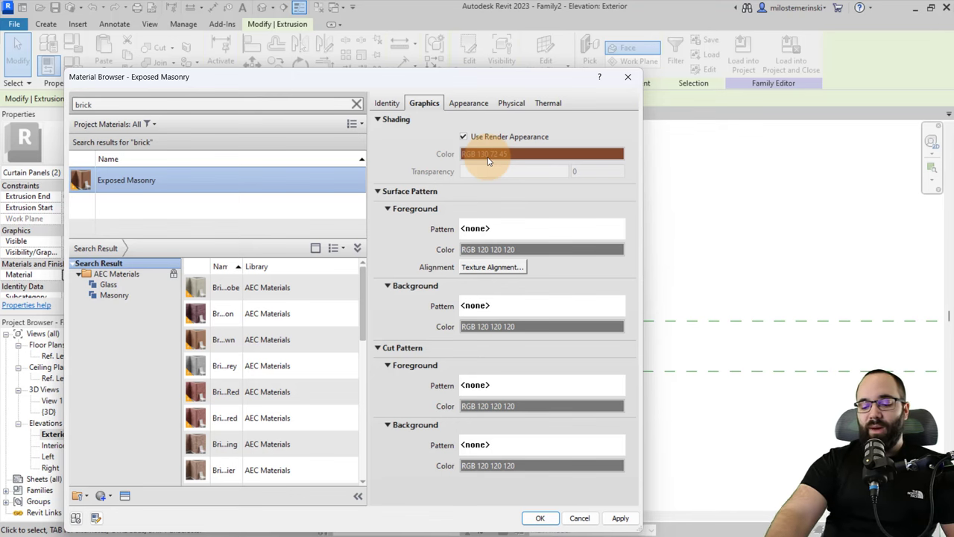
Step: Turn off the relief pattern and replace the brick image with plain colour RGB 130 72 45
{"action": "left_click", "coordinate": [470, 104]}
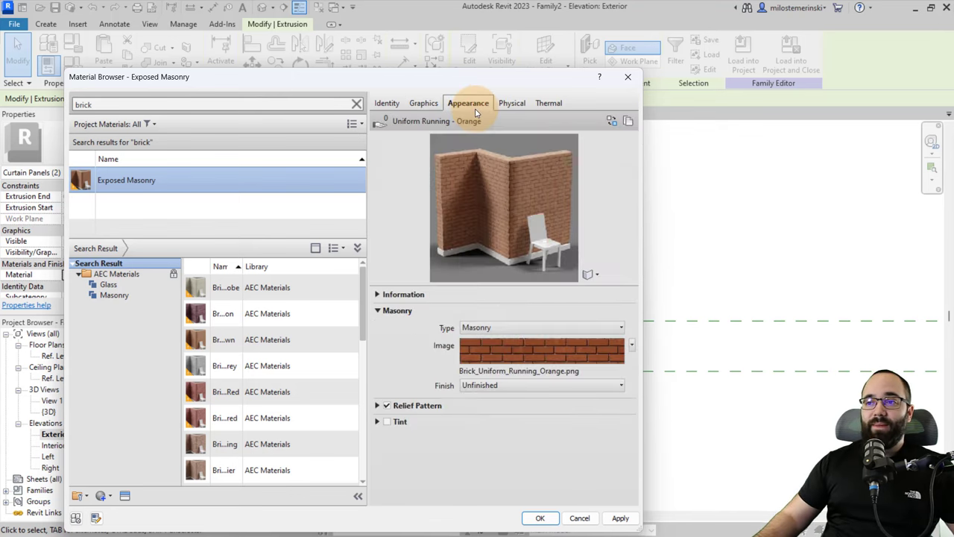
{"action": "left_click", "coordinate": [386, 405]}
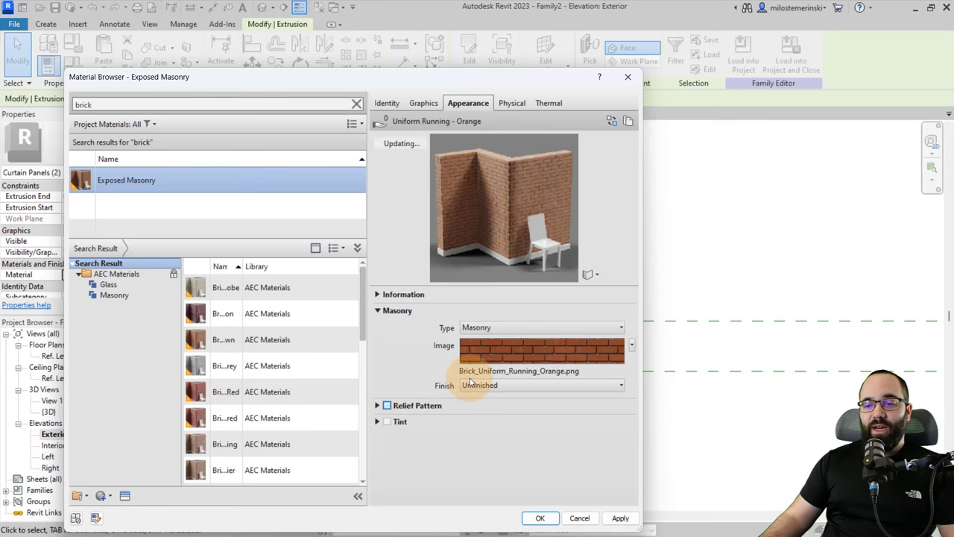
{"action": "left_click", "coordinate": [631, 345]}
{"action": "left_click", "coordinate": [581, 360]}
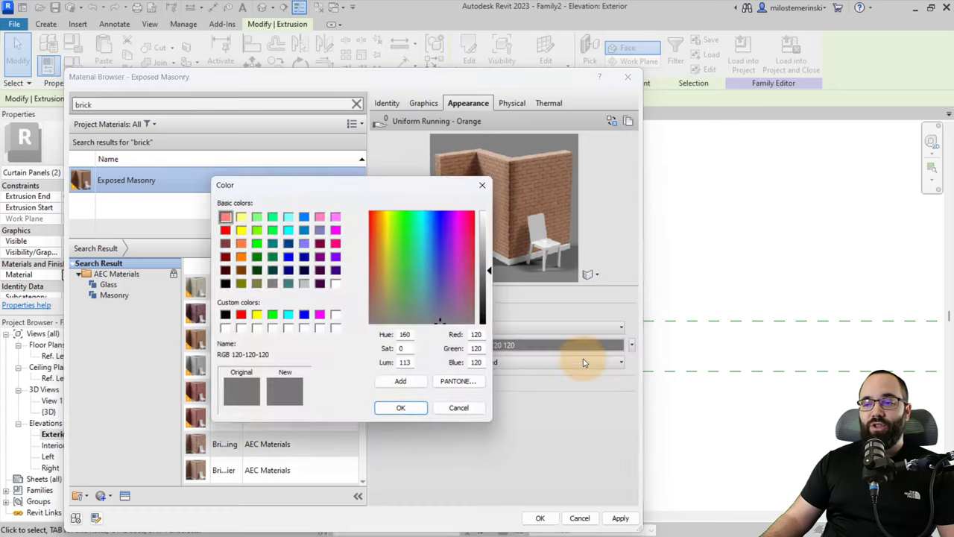
{"action": "left_click_drag", "start_coordinate": [488, 338], "coordinate": [472, 365]}
{"action": "type", "text": "72 "}
{"action": "type", "text": "45"}
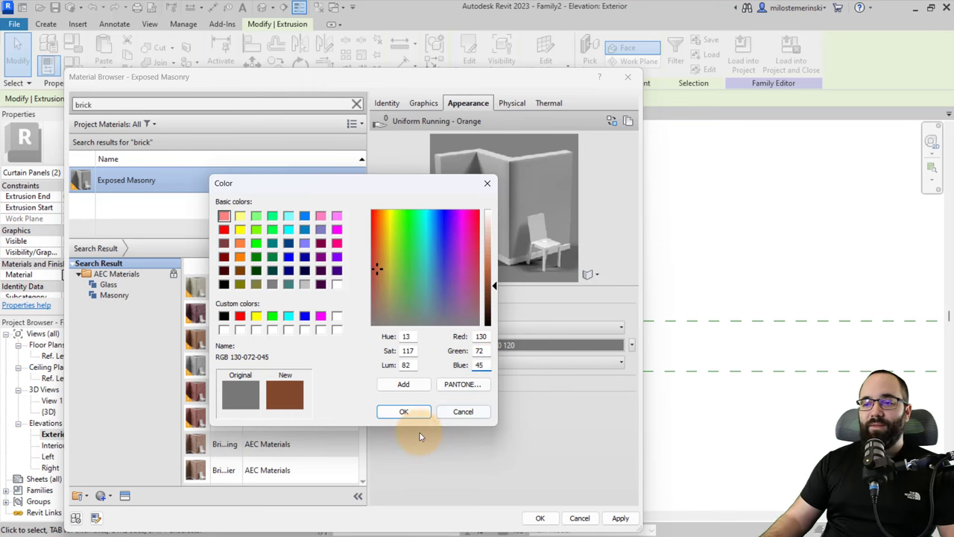
{"action": "left_click", "coordinate": [403, 411]}
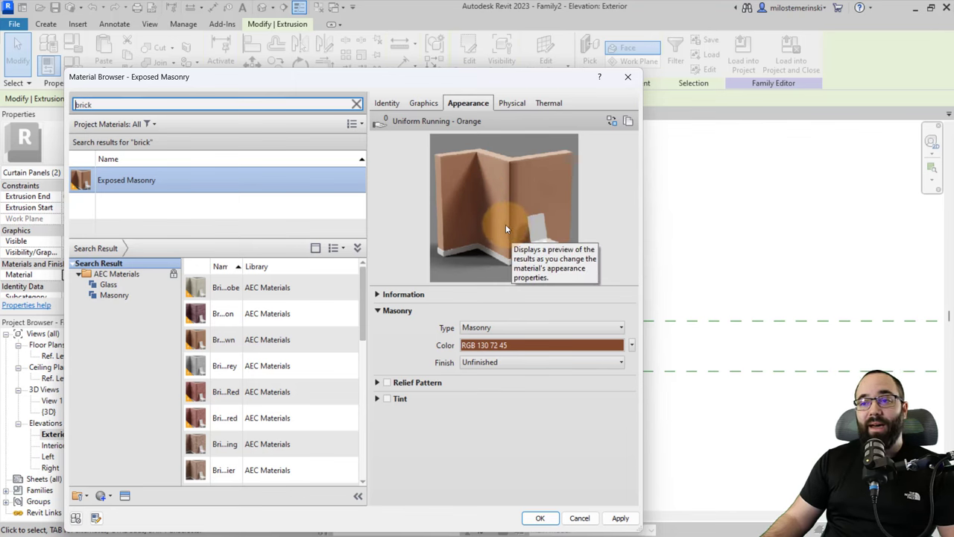
Step: Apply Exposed Masonry to both bricks and close the Material Browser
{"action": "left_click_drag", "start_coordinate": [400, 86], "coordinate": [371, 47]}
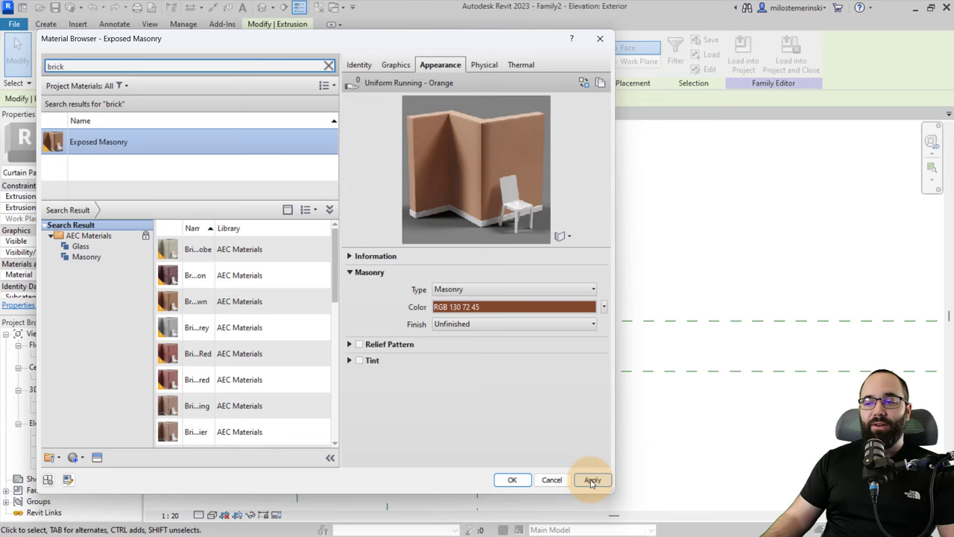
{"action": "left_click", "coordinate": [512, 479]}
{"action": "left_click", "coordinate": [365, 315]}
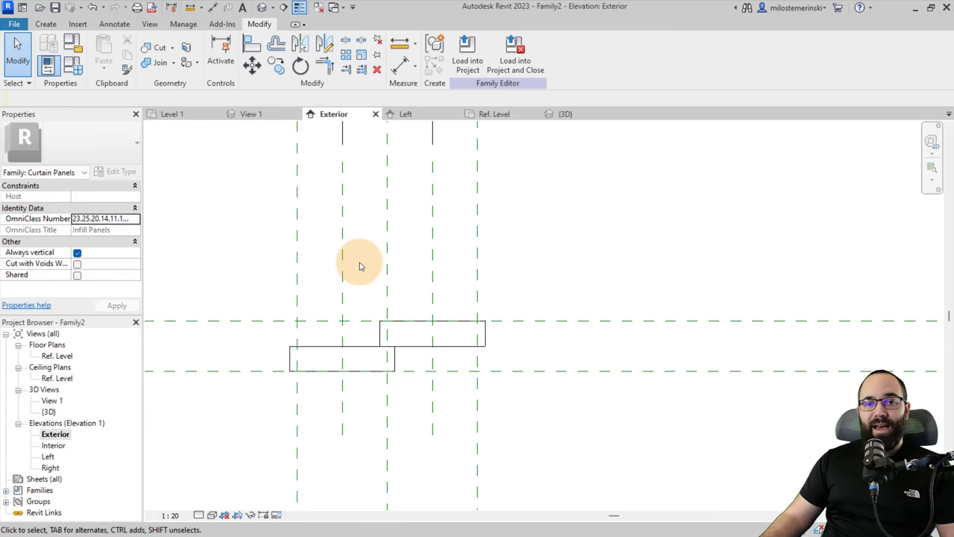
Step: Save the family as 'Two Bricks Family' and load it into Project2
{"action": "left_click", "coordinate": [56, 8]}
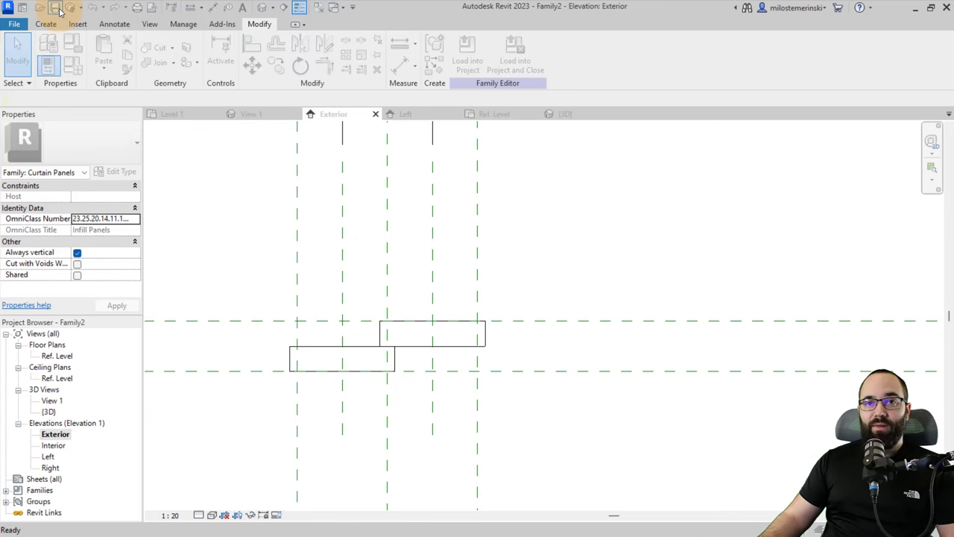
{"action": "left_click_drag", "start_coordinate": [416, 177], "coordinate": [184, 147]}
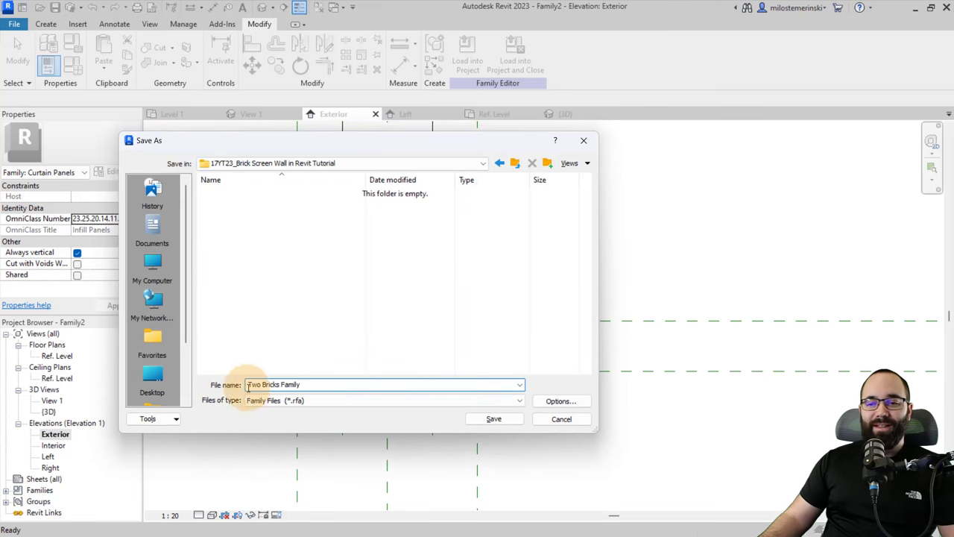
{"action": "left_click", "coordinate": [495, 419]}
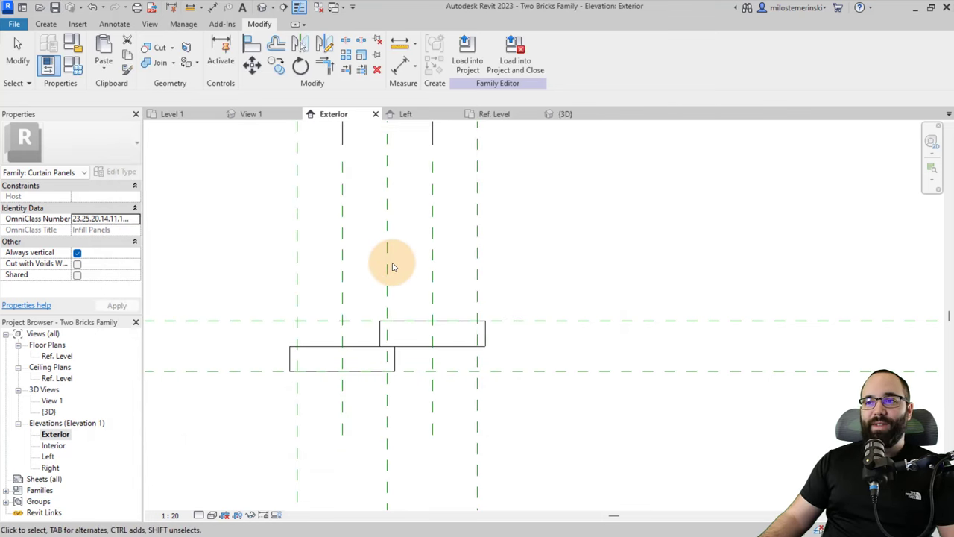
{"action": "left_click", "coordinate": [467, 55]}
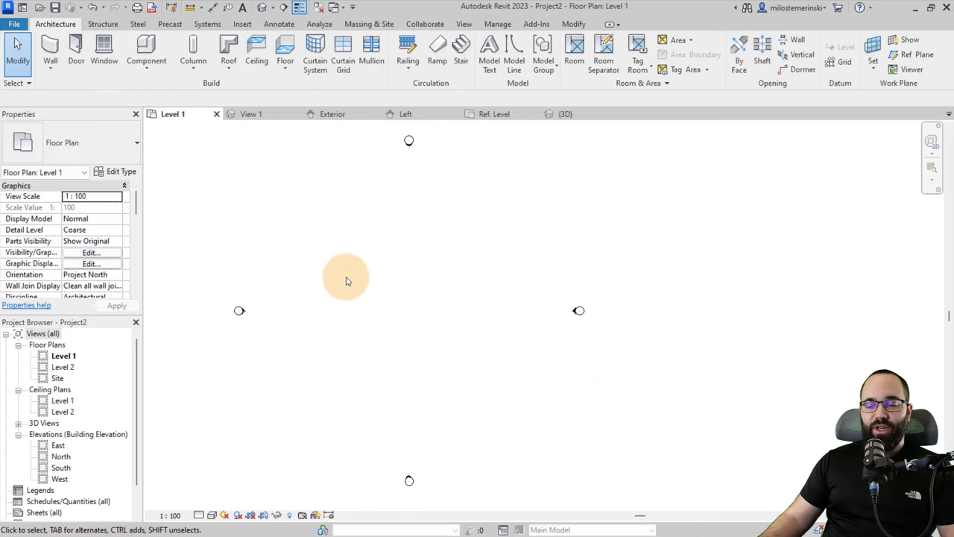
Step: Start a wall with the Curtain Wall: Exterior Glazing type
{"action": "middle_click_drag", "start_coordinate": [347, 279], "coordinate": [405, 298]}
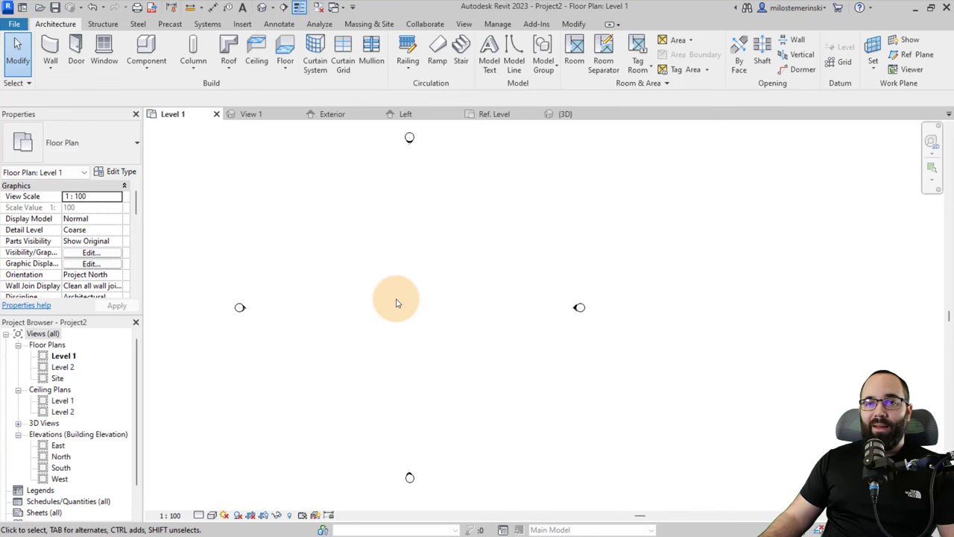
{"action": "left_click", "coordinate": [51, 52]}
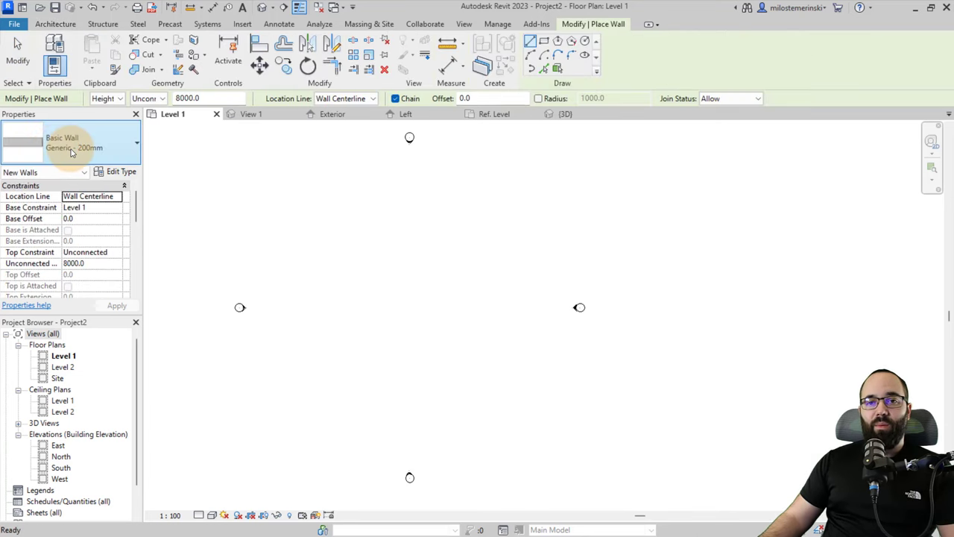
{"action": "left_click", "coordinate": [72, 151]}
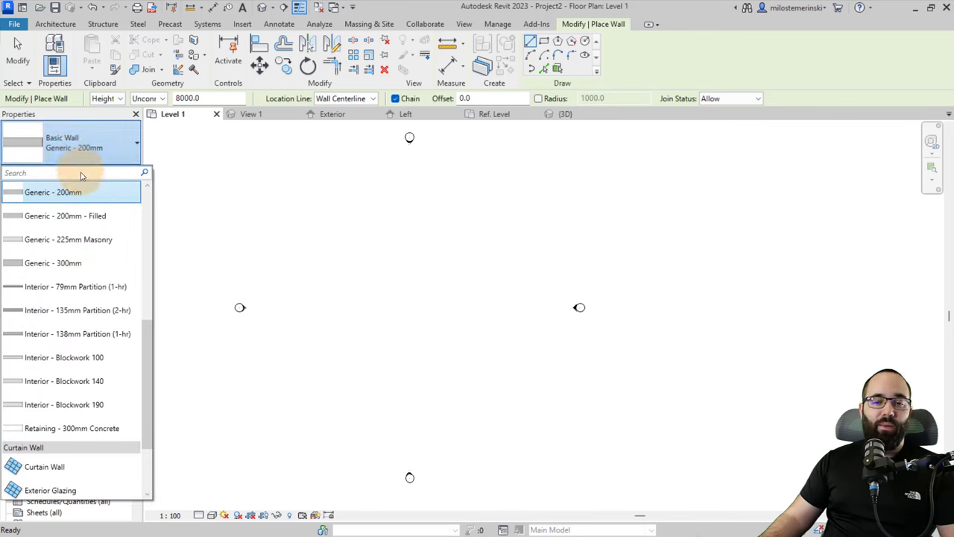
{"action": "scroll", "coordinate": [85, 264], "scroll_direction": "down", "scroll_amount": 2}
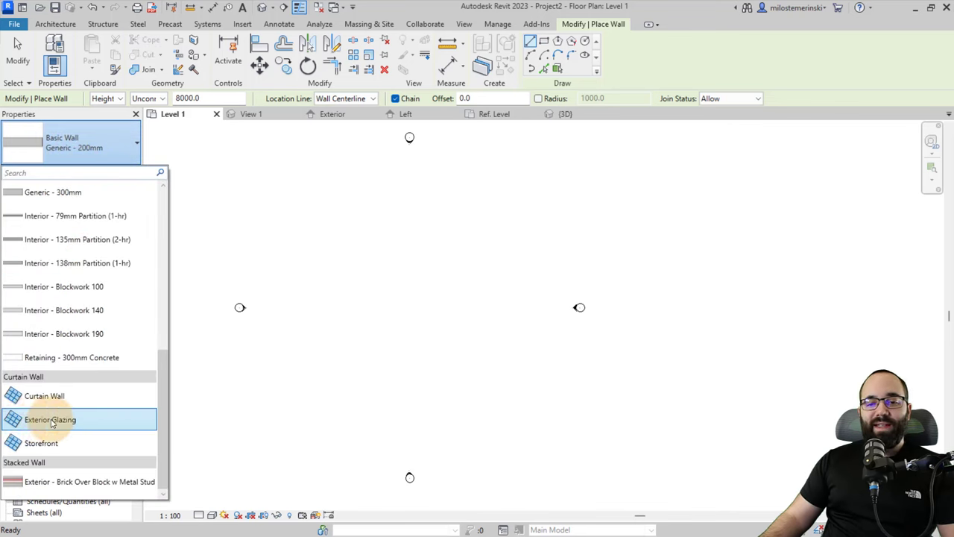
{"action": "left_click_drag", "start_coordinate": [47, 421], "coordinate": [54, 423]}
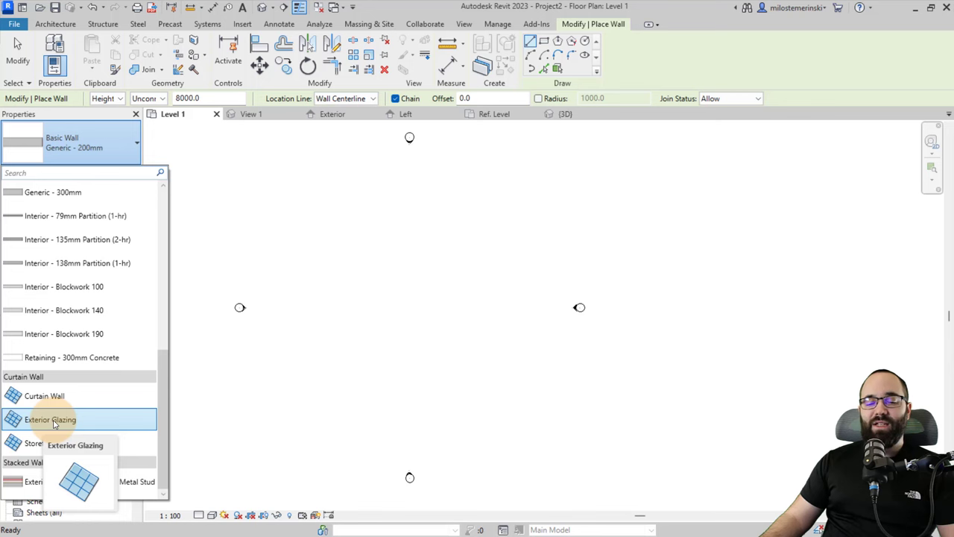
{"action": "left_click", "coordinate": [54, 420]}
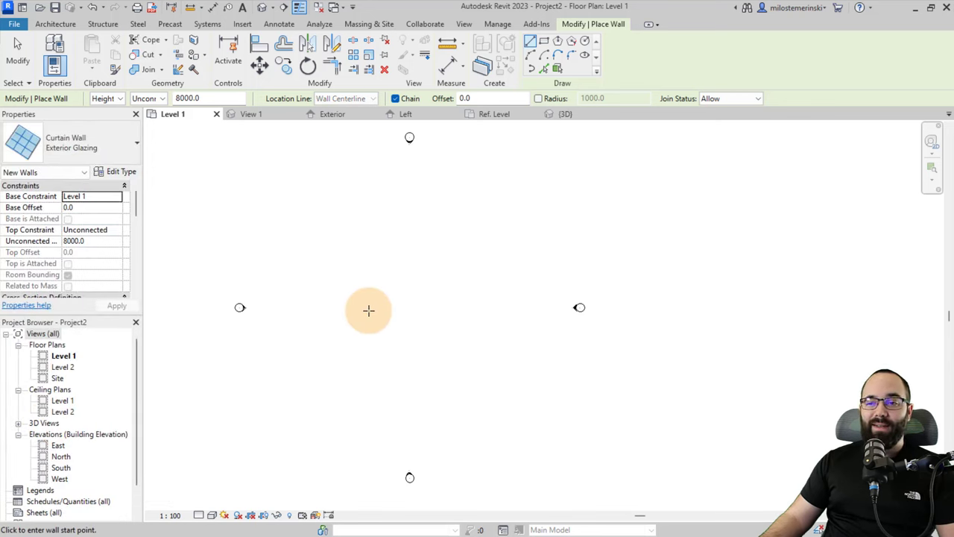
Step: Draw a short straight curtain wall on Level 1 and shift it to the left
{"action": "left_click", "coordinate": [535, 307]}
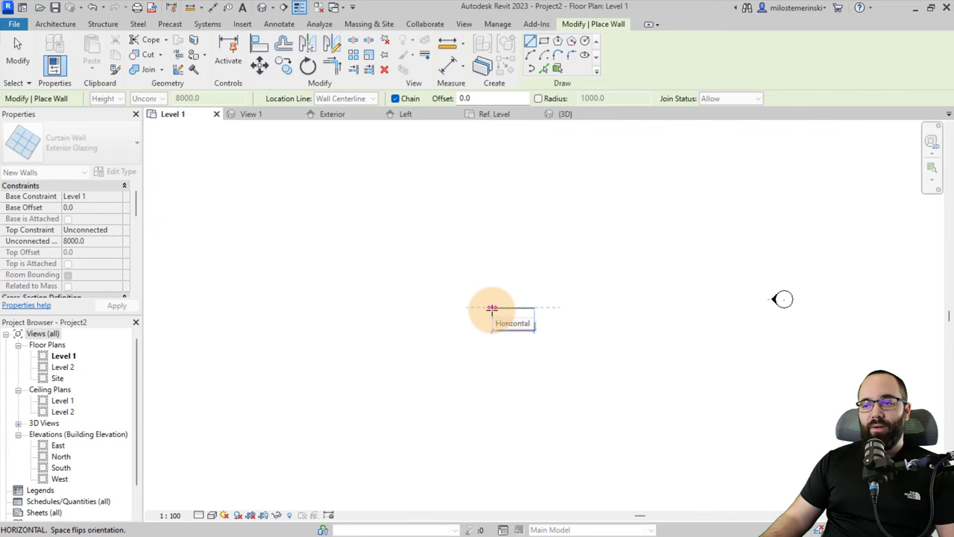
{"action": "left_click", "coordinate": [492, 308]}
{"action": "key", "text": "Escape"}
{"action": "key", "text": "Escape"}
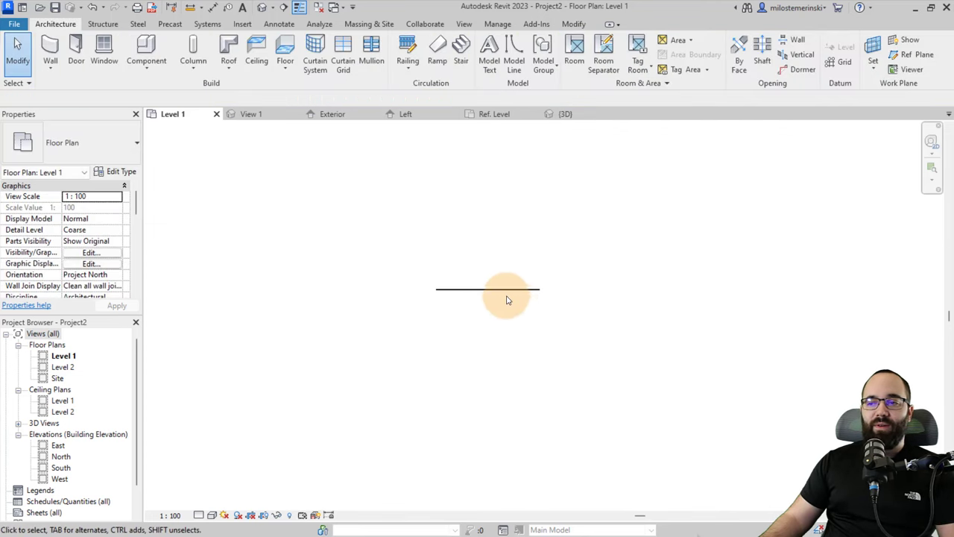
{"action": "left_click", "coordinate": [469, 289]}
{"action": "left_click_drag", "start_coordinate": [465, 289], "coordinate": [369, 289]}
{"action": "scroll", "coordinate": [418, 332], "scroll_direction": "down", "scroll_amount": 4}
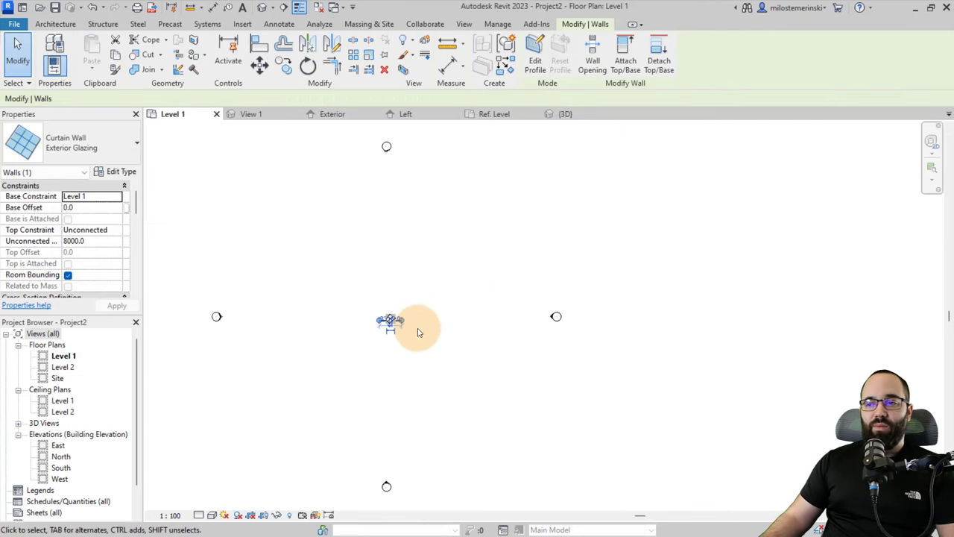
Step: In the default 3D view, change the curtain wall's unconnected height from 8000 to 2000
{"action": "left_click", "coordinate": [262, 8]}
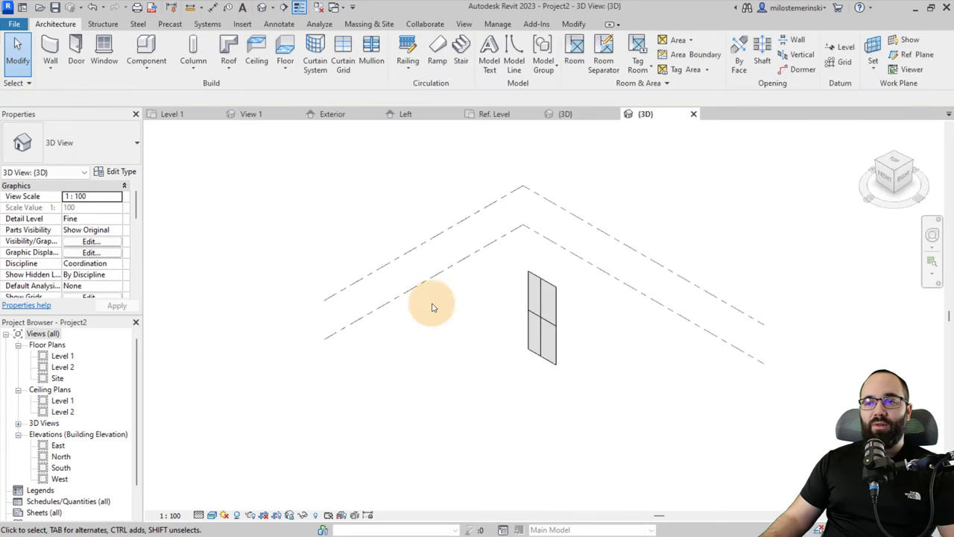
{"action": "middle_click_drag", "start_coordinate": [433, 307], "coordinate": [406, 308], "text": "shift"}
{"action": "left_click", "coordinate": [437, 378]}
{"action": "left_click", "coordinate": [96, 241]}
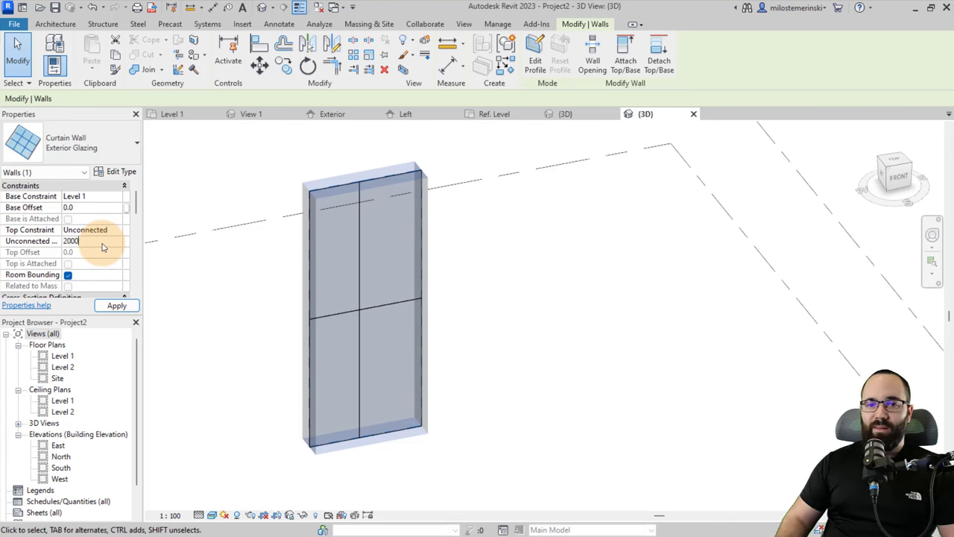
{"action": "left_click", "coordinate": [117, 306]}
{"action": "left_click", "coordinate": [492, 383]}
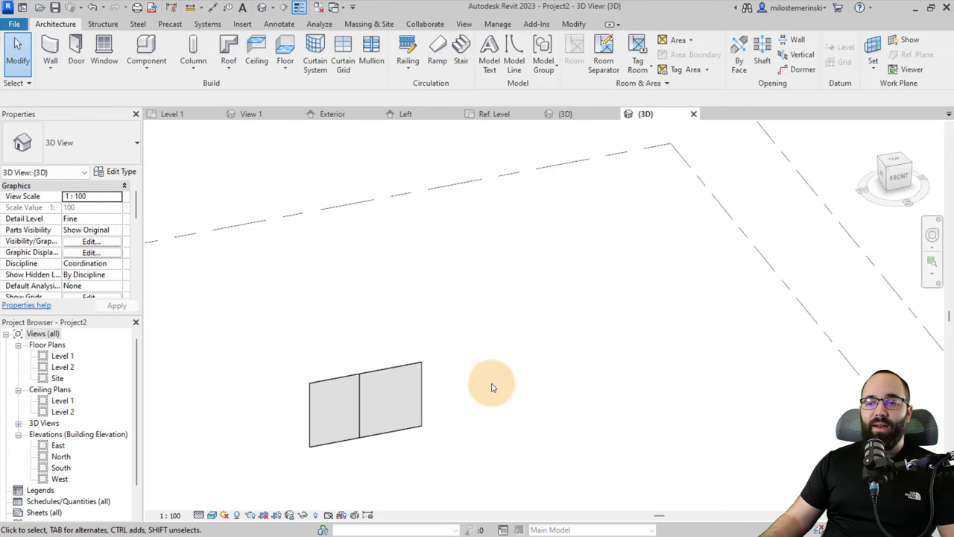
{"action": "middle_click_drag", "start_coordinate": [492, 383], "coordinate": [460, 343], "text": "shift"}
{"action": "left_click", "coordinate": [411, 365]}
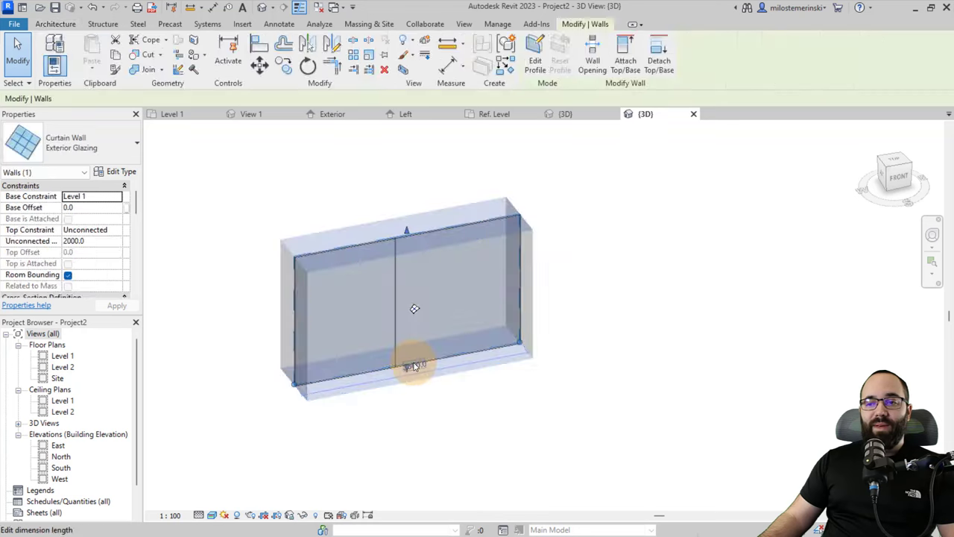
{"action": "scroll", "coordinate": [418, 345], "scroll_direction": "up", "scroll_amount": 2}
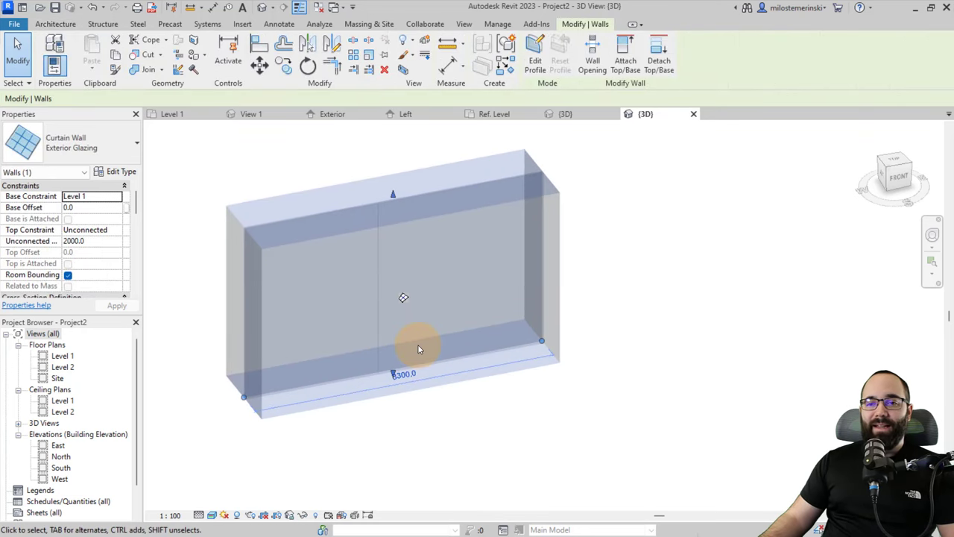
Step: Give Exterior Glazing 120 horizontal and 380 Maximum Spacing vertical grid spacing
{"action": "left_click", "coordinate": [121, 171]}
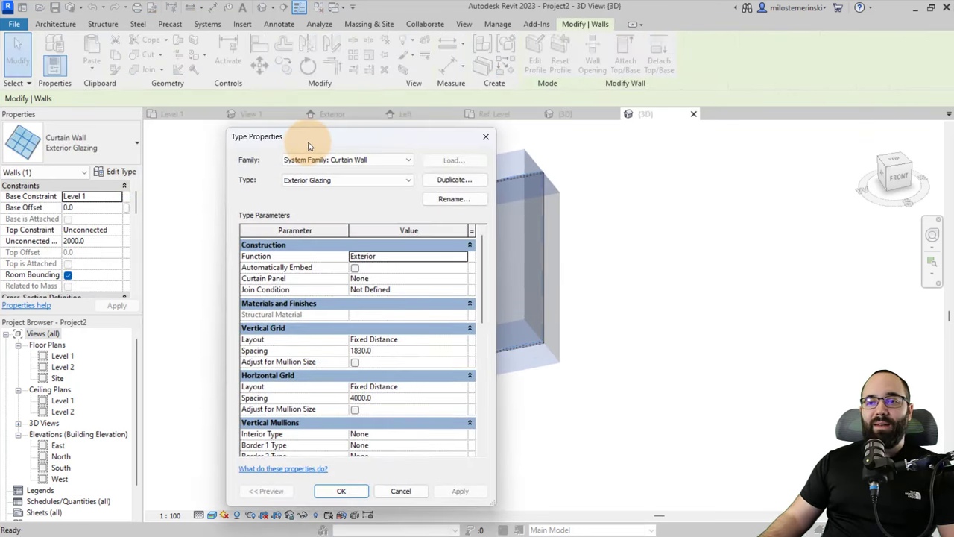
{"action": "left_click_drag", "start_coordinate": [309, 143], "coordinate": [106, 83]}
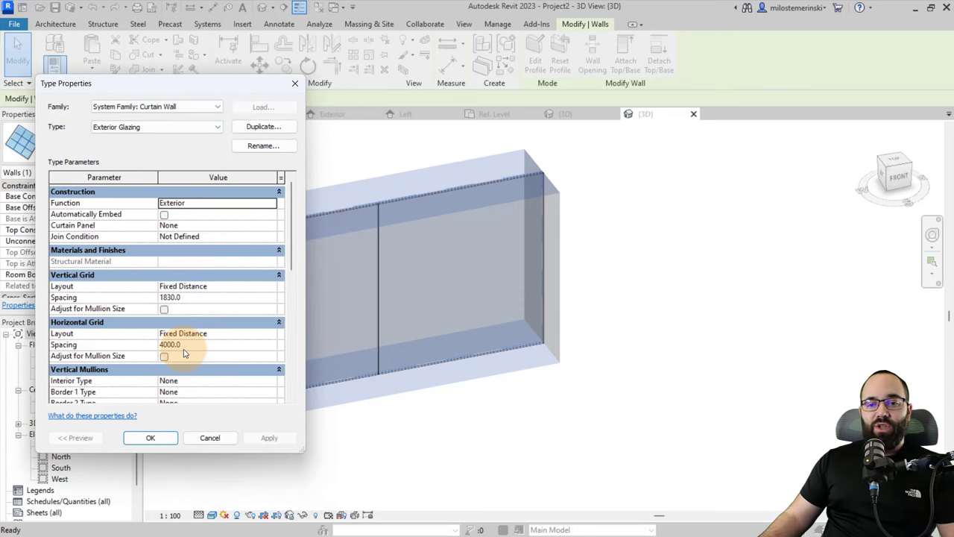
{"action": "left_click", "coordinate": [192, 344]}
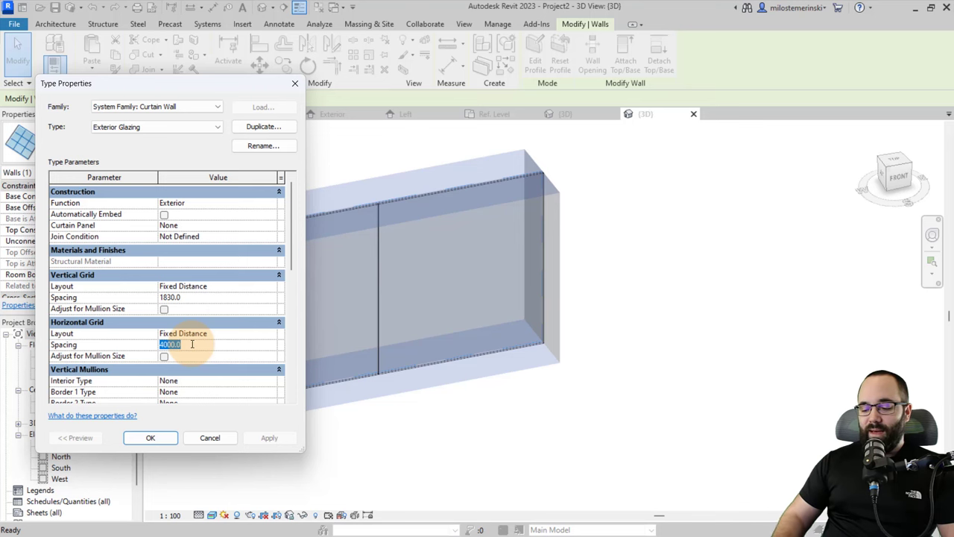
{"action": "left_click", "coordinate": [197, 301]}
{"action": "type", "text": "380"}
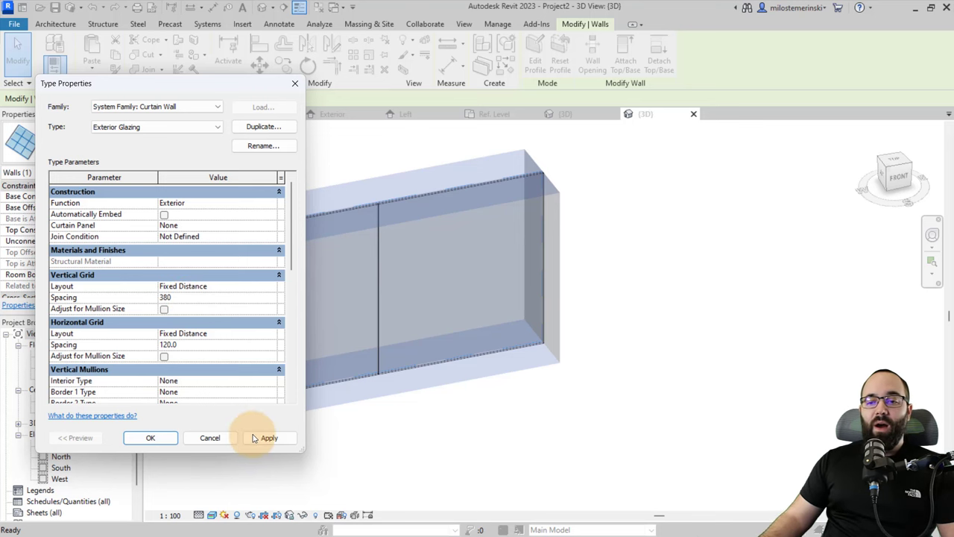
{"action": "left_click", "coordinate": [269, 437]}
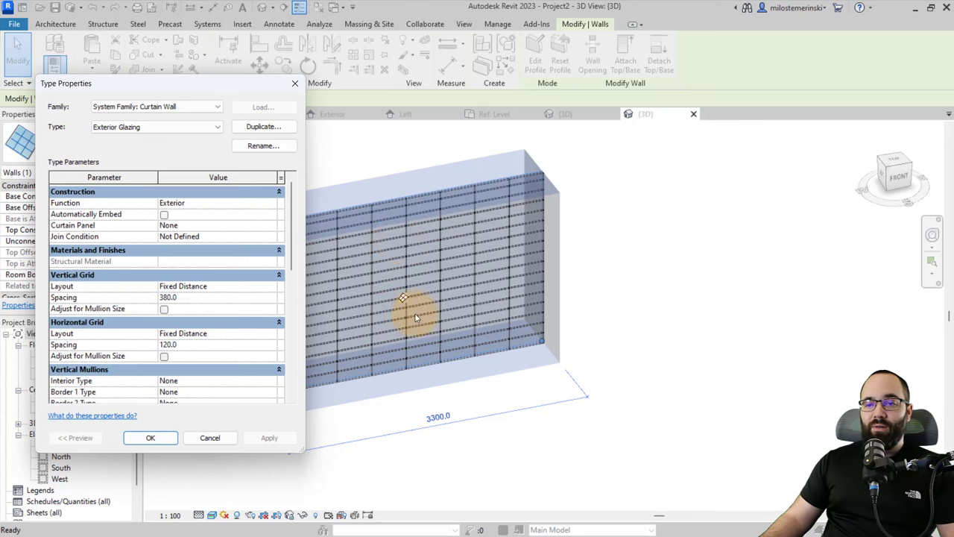
{"action": "left_click", "coordinate": [271, 287]}
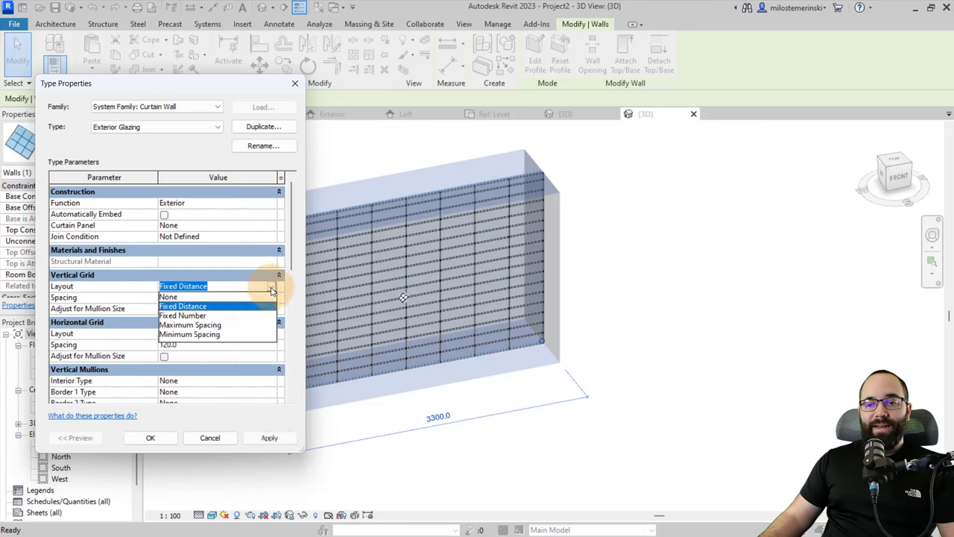
{"action": "left_click", "coordinate": [212, 327]}
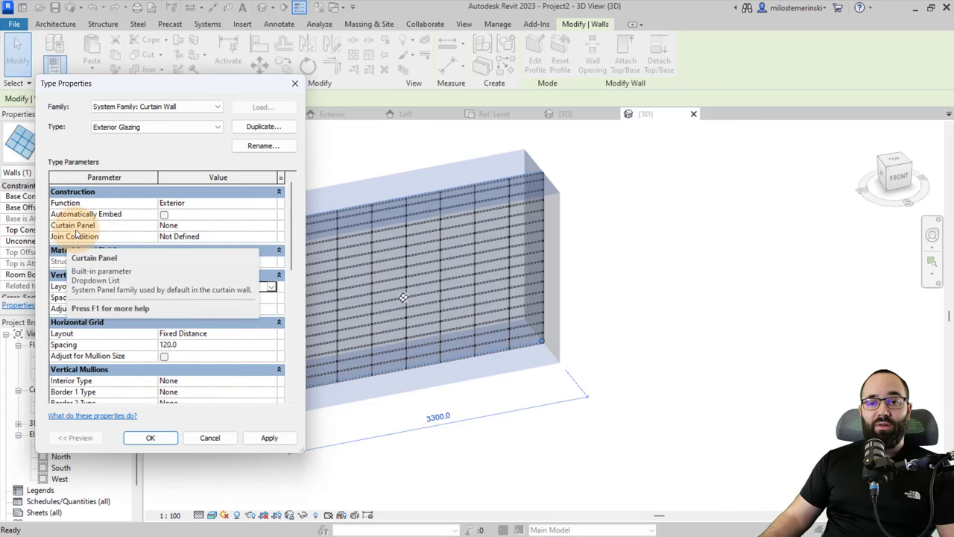
Step: Set the curtain wall type's Curtain Panel to Two Bricks Family : Two Bricks Family and apply
{"action": "left_click", "coordinate": [195, 225]}
{"action": "left_click", "coordinate": [272, 228]}
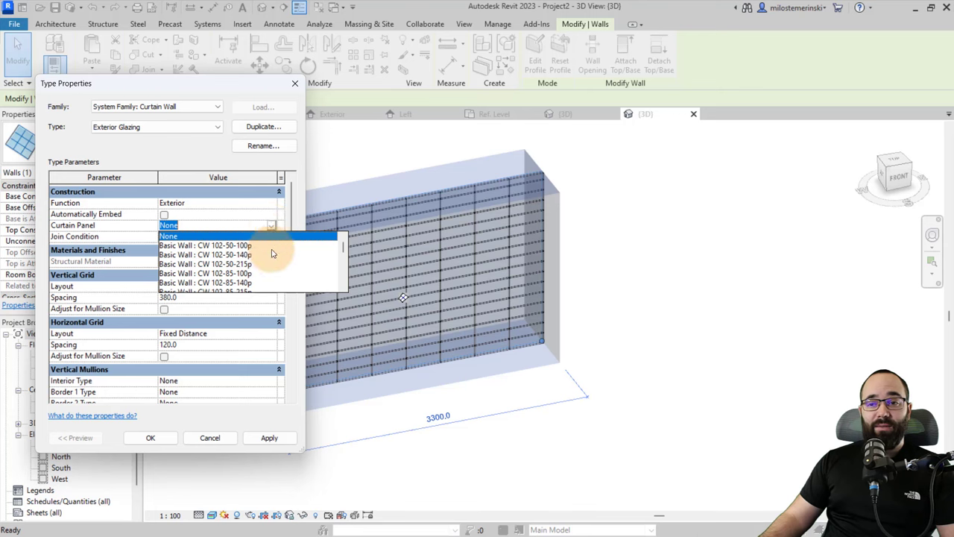
{"action": "scroll", "coordinate": [274, 268], "scroll_direction": "down", "scroll_amount": 3}
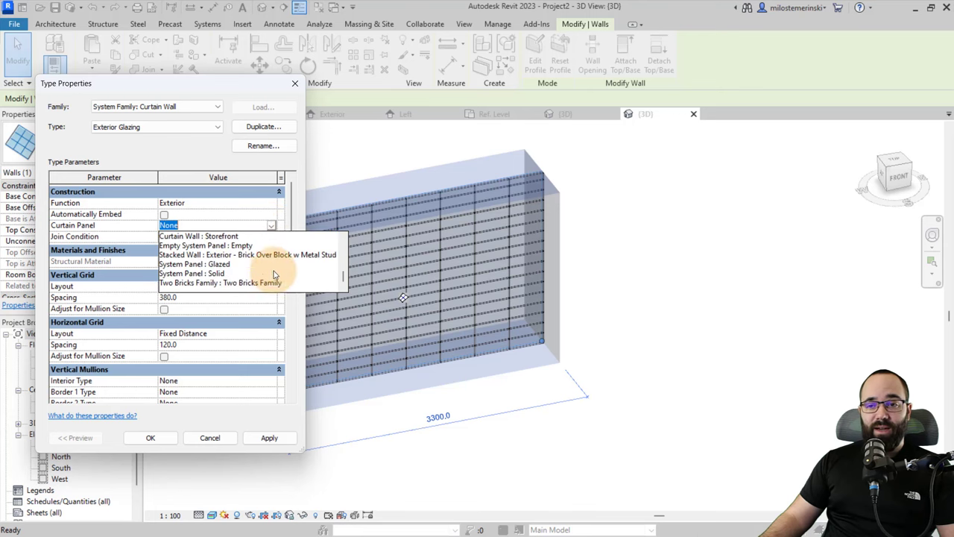
{"action": "left_click", "coordinate": [177, 283]}
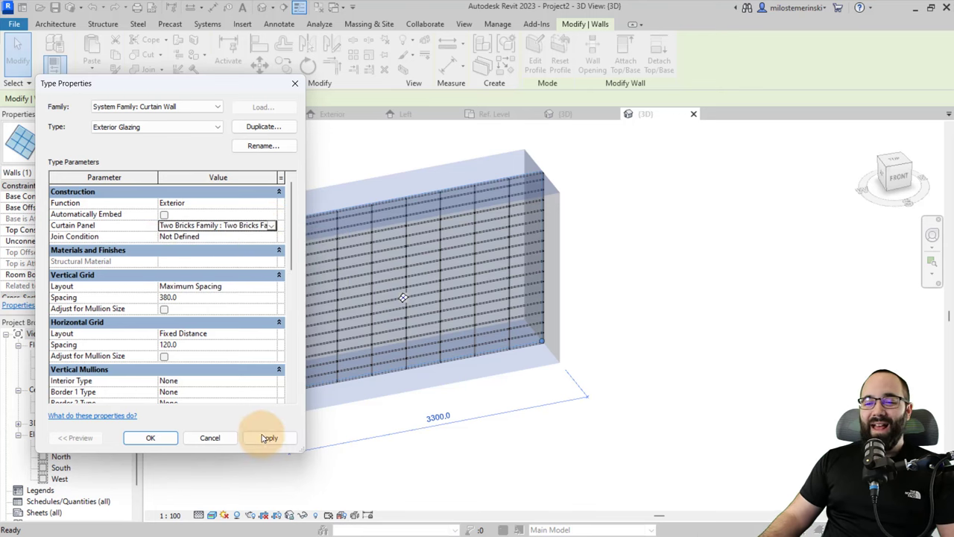
{"action": "left_click", "coordinate": [265, 438]}
{"action": "left_click", "coordinate": [150, 438]}
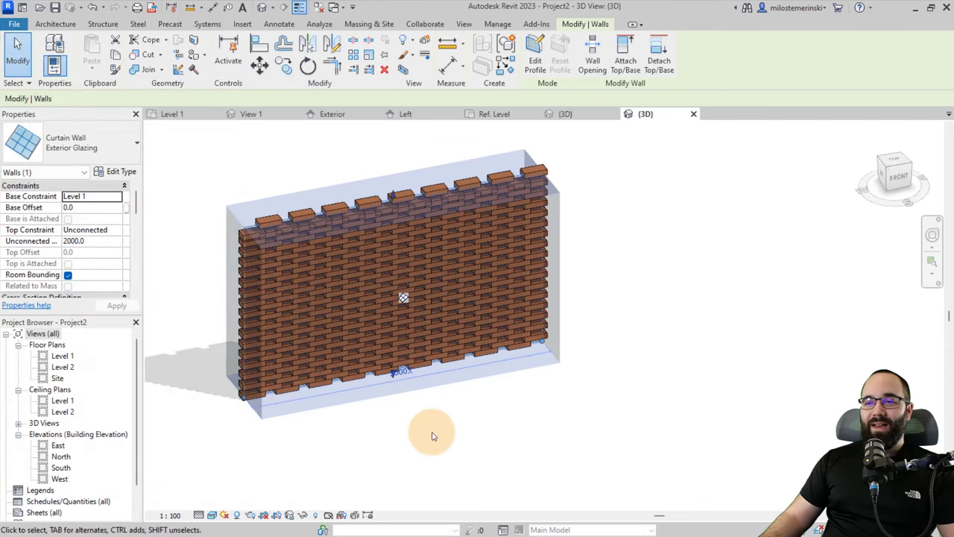
Step: Orbit and zoom around the brick curtain wall to inspect it, then reselect it
{"action": "middle_click_drag", "start_coordinate": [432, 434], "coordinate": [394, 363], "text": "shift"}
{"action": "scroll", "coordinate": [394, 340], "scroll_direction": "up", "scroll_amount": 5}
{"action": "scroll", "coordinate": [447, 373], "scroll_direction": "down", "scroll_amount": 4}
{"action": "scroll", "coordinate": [420, 394], "scroll_direction": "up", "scroll_amount": 3}
{"action": "scroll", "coordinate": [458, 425], "scroll_direction": "down", "scroll_amount": 4}
{"action": "left_click", "coordinate": [498, 454]}
{"action": "left_click", "coordinate": [449, 430]}
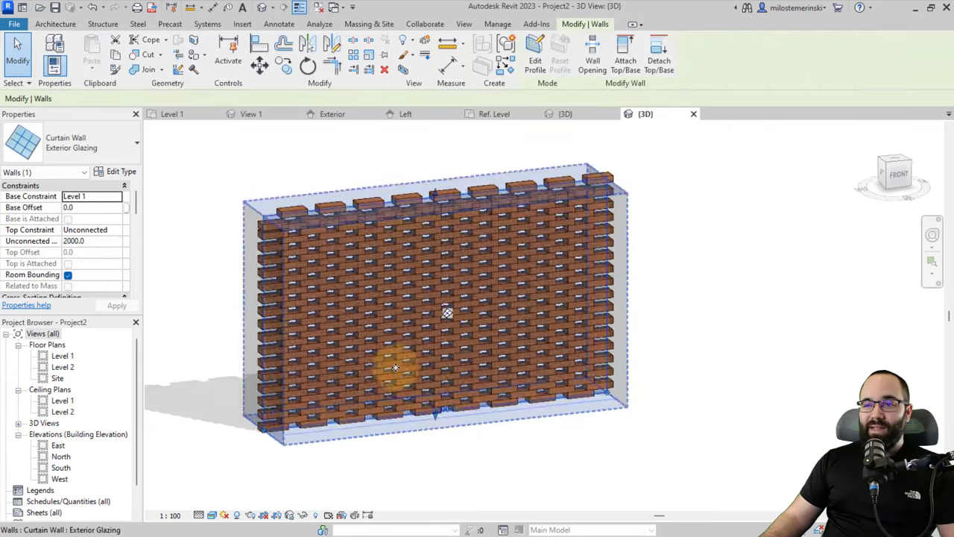
{"action": "scroll", "coordinate": [447, 379], "scroll_direction": "up", "scroll_amount": 3}
{"action": "scroll", "coordinate": [441, 379], "scroll_direction": "down", "scroll_amount": 1}
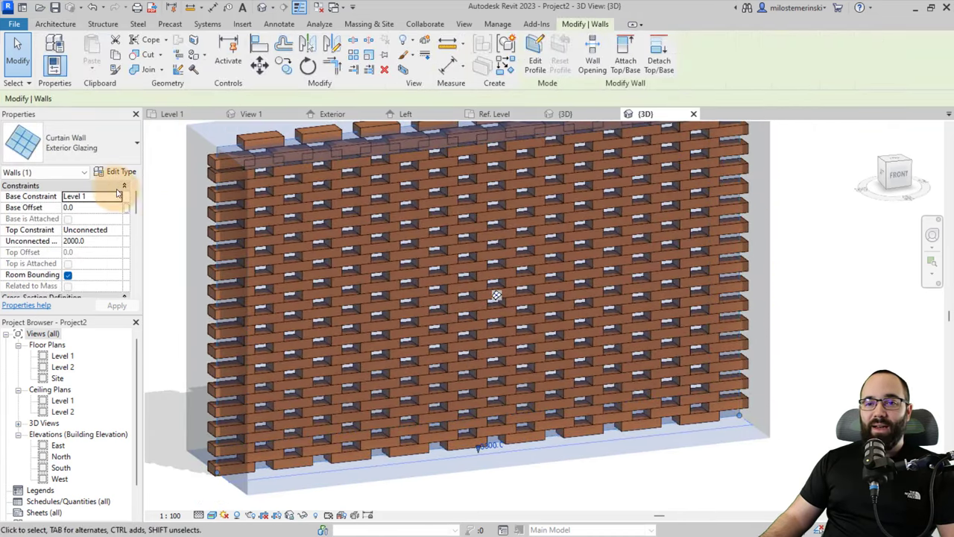
Step: Try a vertical grid spacing of 400.0 on the Exterior Glazing type
{"action": "left_click", "coordinate": [115, 175]}
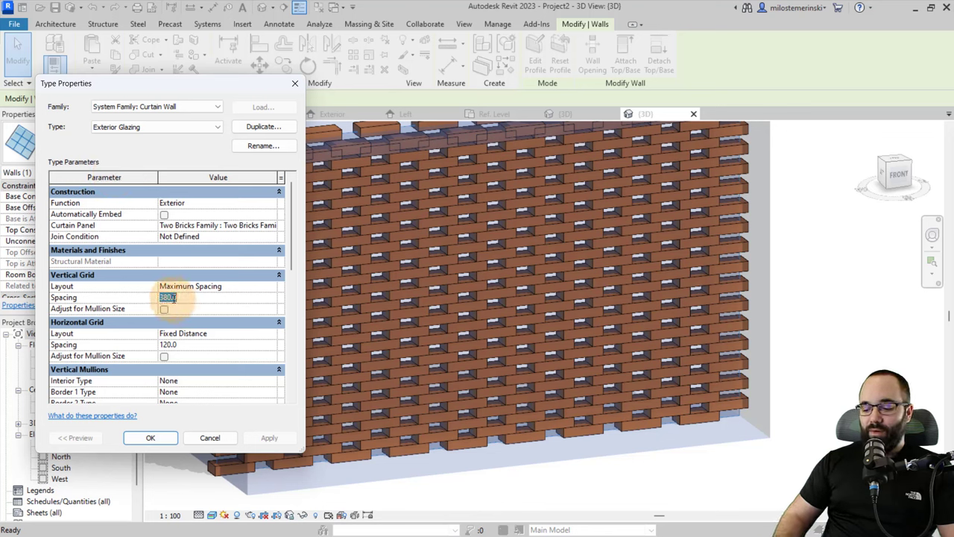
{"action": "left_click", "coordinate": [257, 440]}
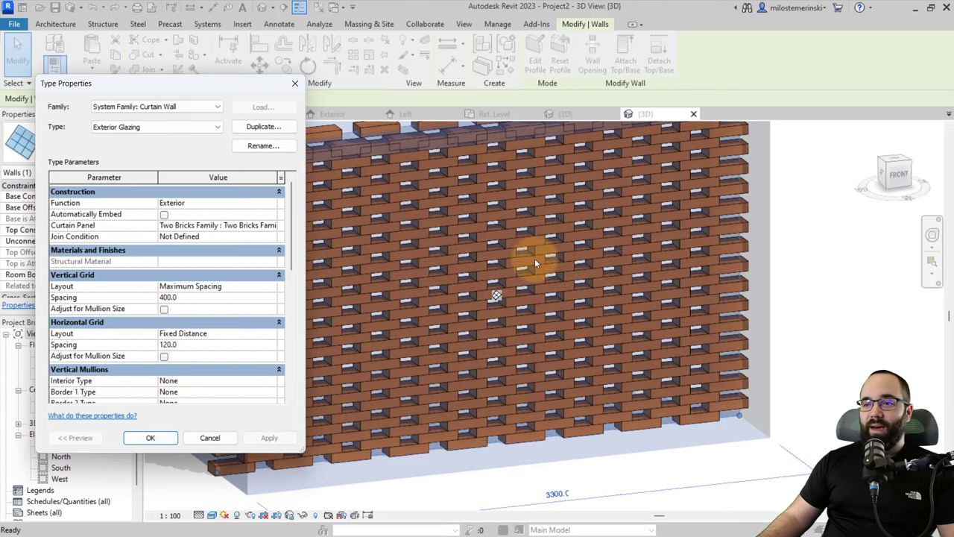
{"action": "left_click", "coordinate": [149, 438]}
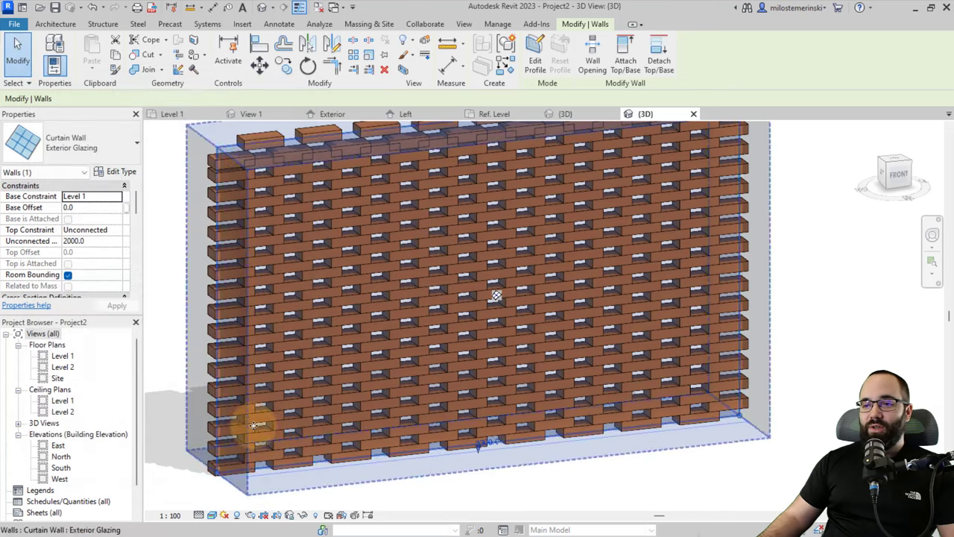
Step: Change the vertical grid spacing to 500, then settle on 450 and confirm
{"action": "left_click", "coordinate": [117, 171]}
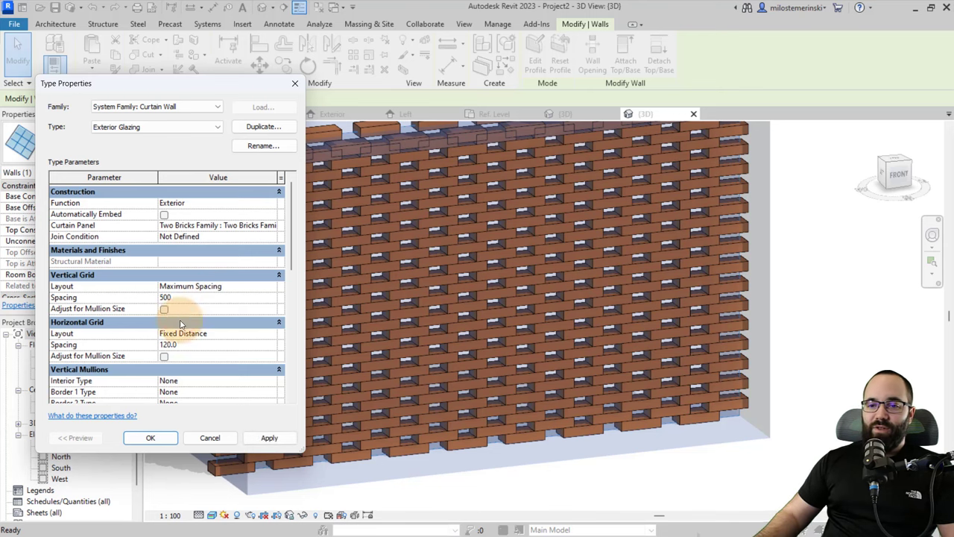
{"action": "left_click", "coordinate": [266, 438]}
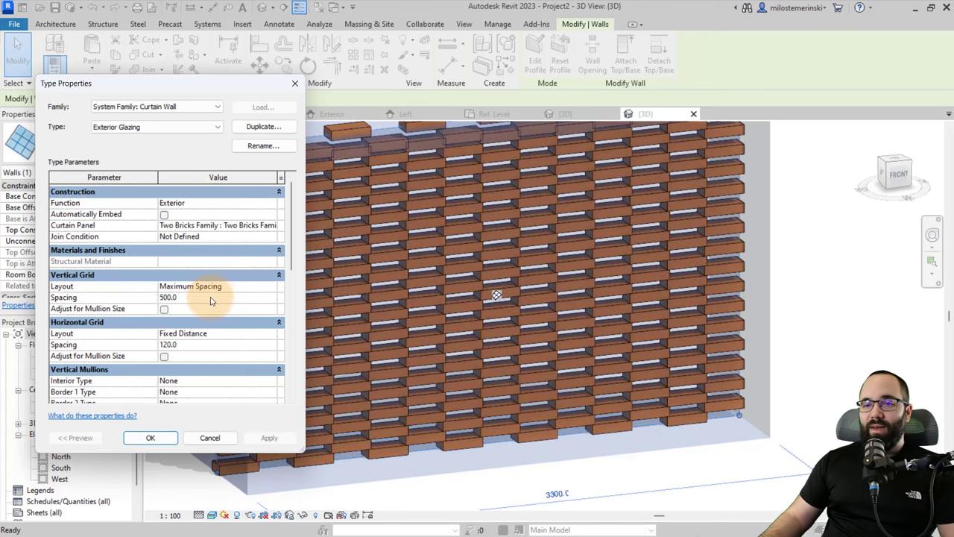
{"action": "left_click", "coordinate": [211, 298]}
{"action": "type", "text": "450"}
{"action": "left_click", "coordinate": [269, 438]}
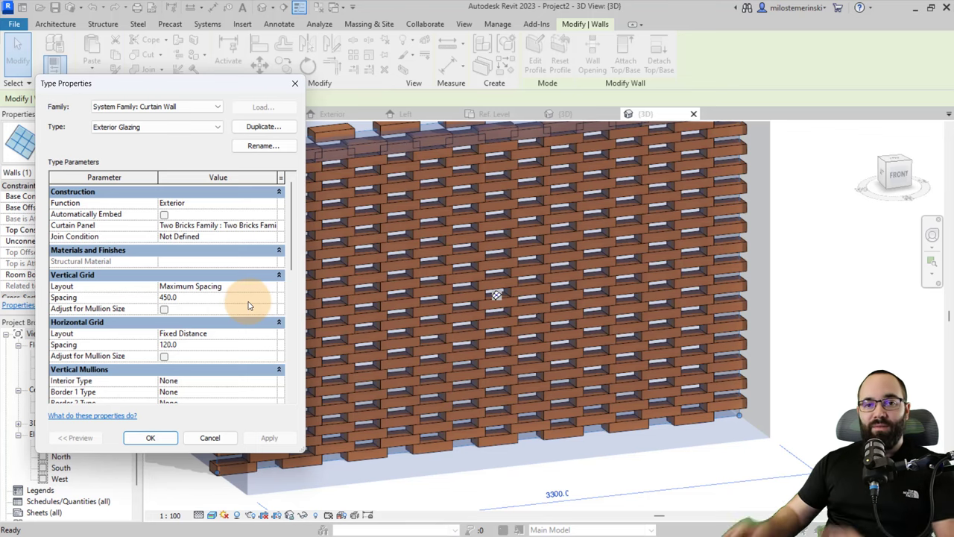
{"action": "left_click", "coordinate": [150, 438]}
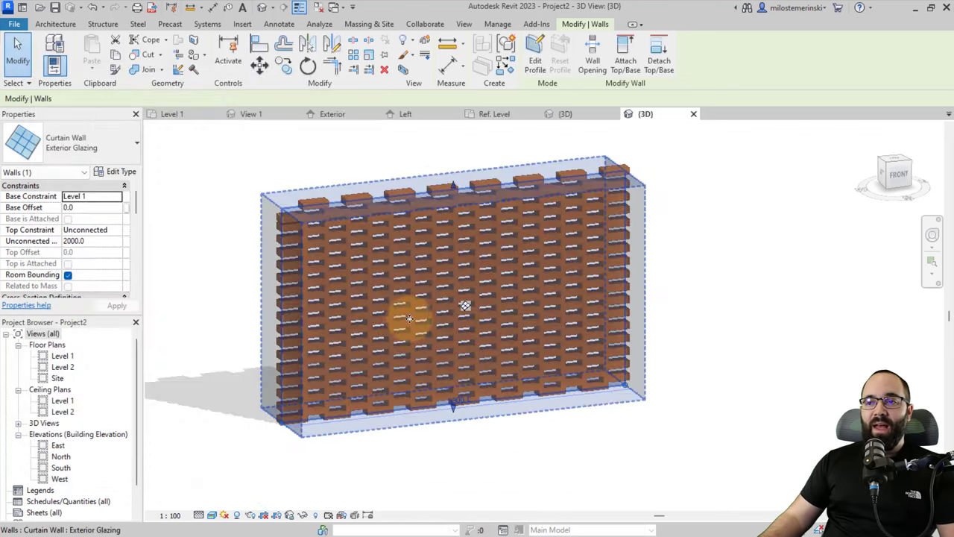
Step: Lower the wall's top, then select the whole top row of panels along the horizontal grid
{"action": "left_click_drag", "start_coordinate": [457, 178], "coordinate": [451, 206]}
{"action": "left_click", "coordinate": [308, 175]}
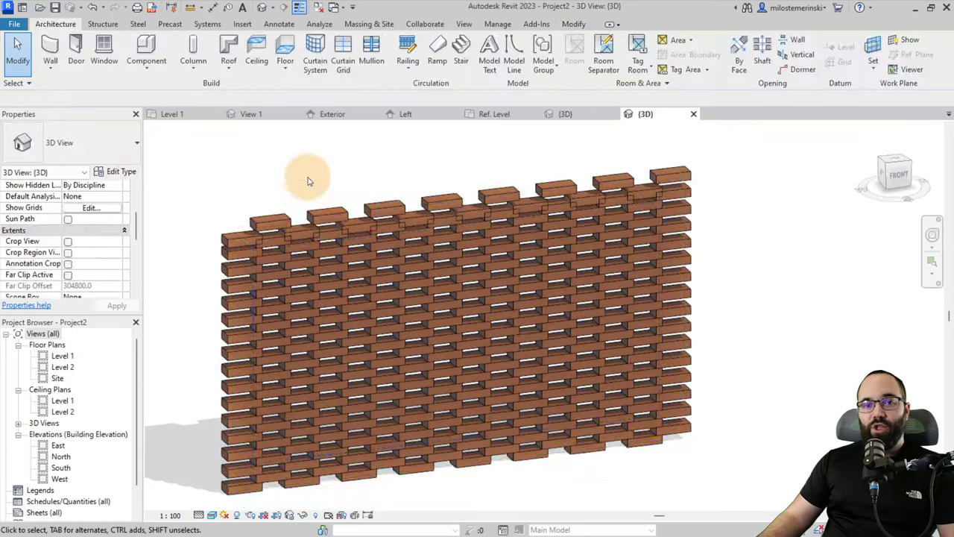
{"action": "left_click", "coordinate": [282, 212]}
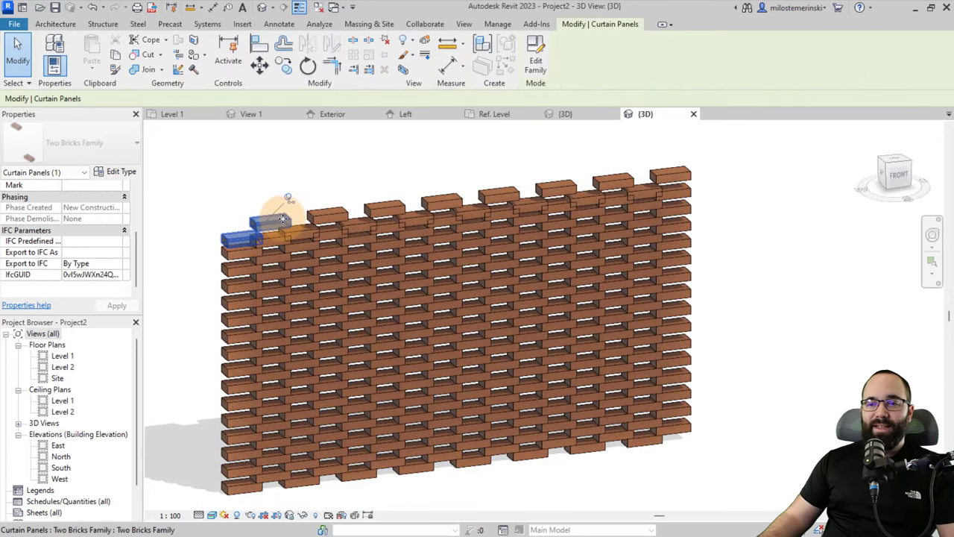
{"action": "right_click", "coordinate": [231, 177]}
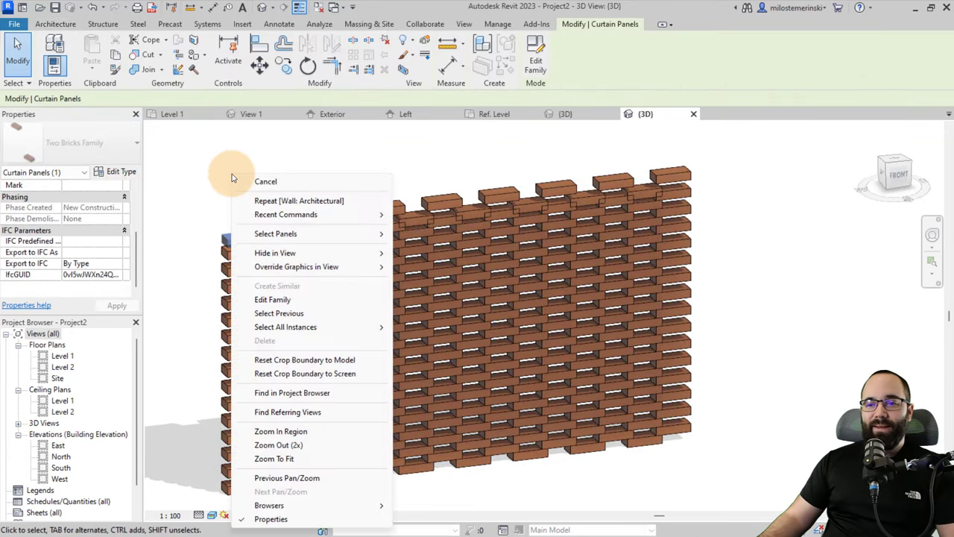
{"action": "mouse_move", "coordinate": [373, 234]}
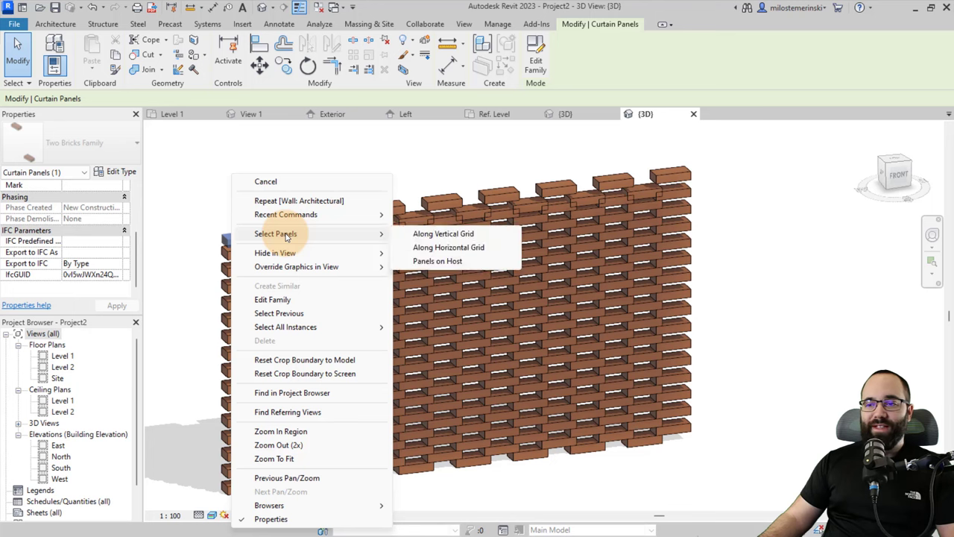
{"action": "left_click", "coordinate": [424, 248]}
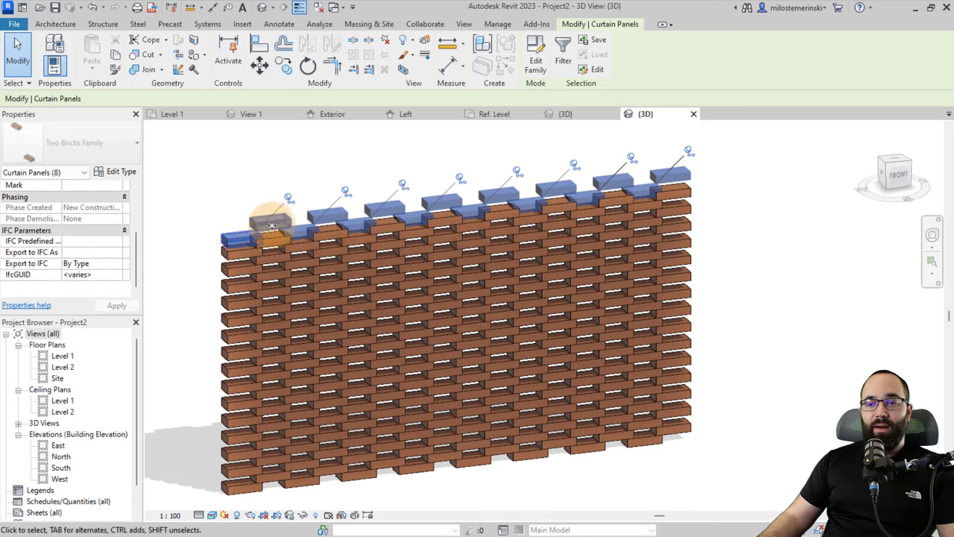
Step: Unpin the top-row panels and change them to Empty System Panel
{"action": "left_click", "coordinate": [385, 41]}
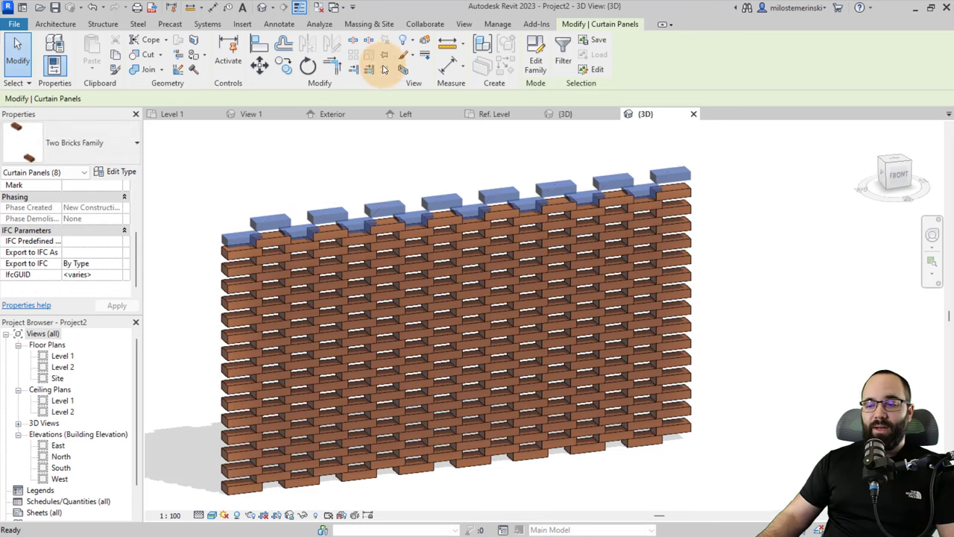
{"action": "left_click", "coordinate": [53, 153]}
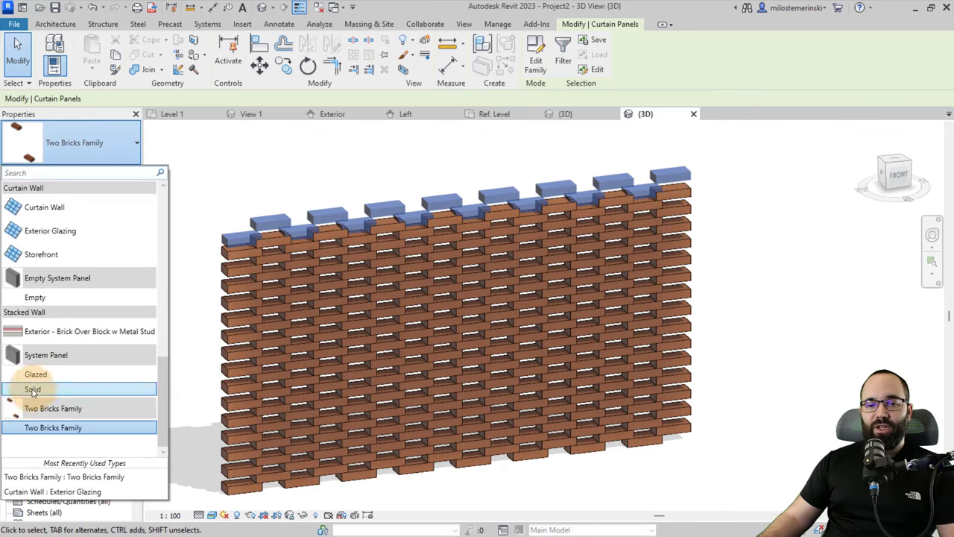
{"action": "left_click", "coordinate": [32, 389]}
{"action": "left_click", "coordinate": [78, 143]}
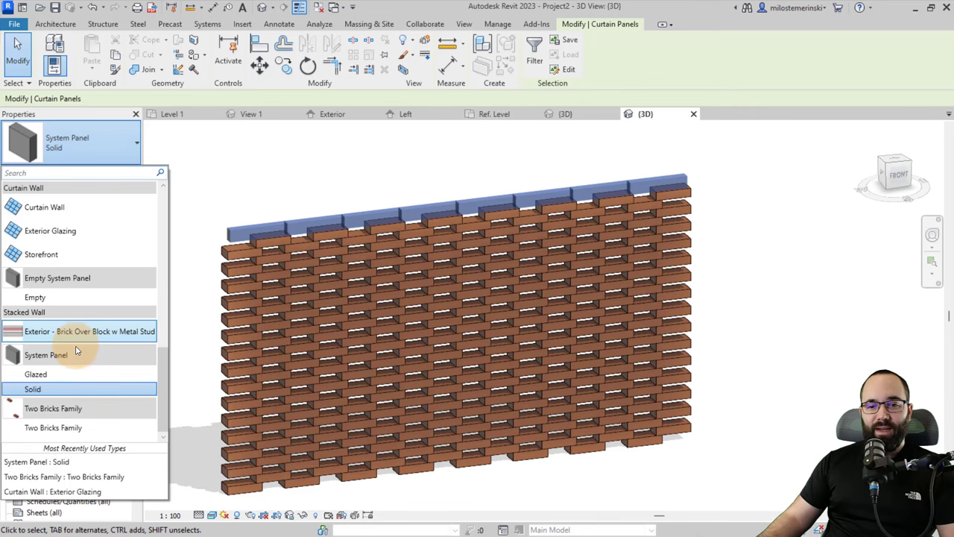
{"action": "left_click", "coordinate": [35, 297]}
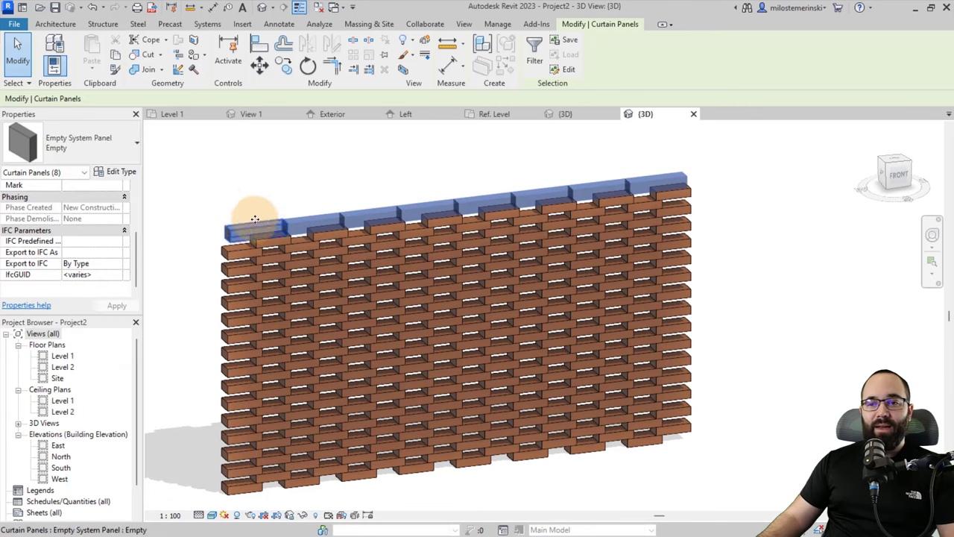
{"action": "left_click", "coordinate": [188, 188]}
{"action": "middle_click_drag", "start_coordinate": [416, 378], "coordinate": [420, 416], "text": "shift"}
Step: Start a Curtain Wall: Exterior Glazing wall using the Start-End-Radius Arc option
{"action": "scroll", "coordinate": [373, 326], "scroll_direction": "down", "scroll_amount": 2}
{"action": "scroll", "coordinate": [395, 341], "scroll_direction": "up", "scroll_amount": 3}
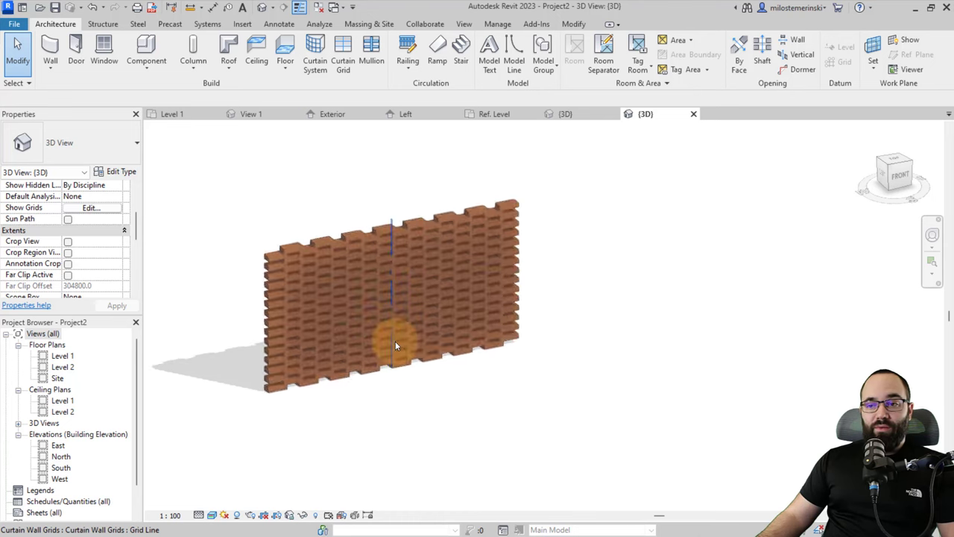
{"action": "middle_click_drag", "start_coordinate": [259, 325], "coordinate": [273, 325], "text": "shift"}
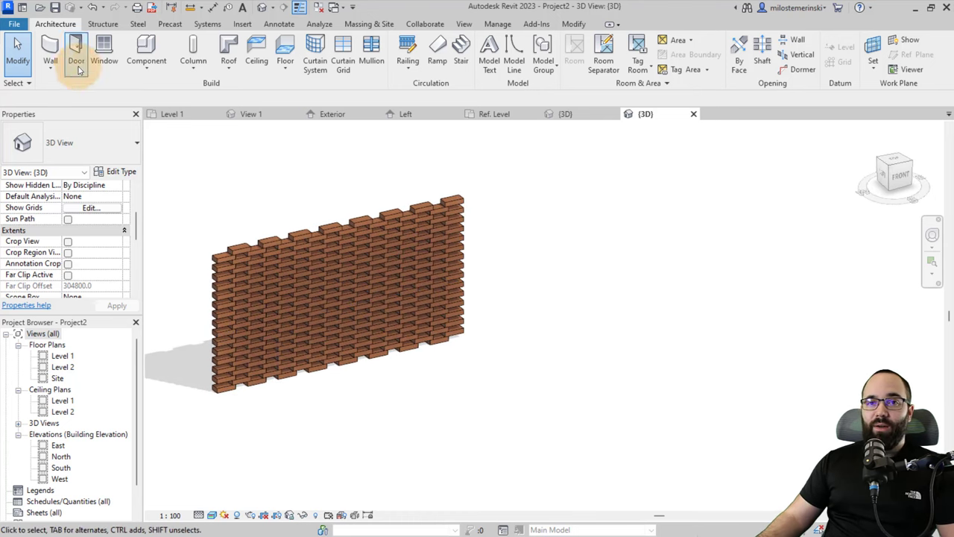
{"action": "left_click", "coordinate": [49, 49]}
{"action": "left_click", "coordinate": [56, 148]}
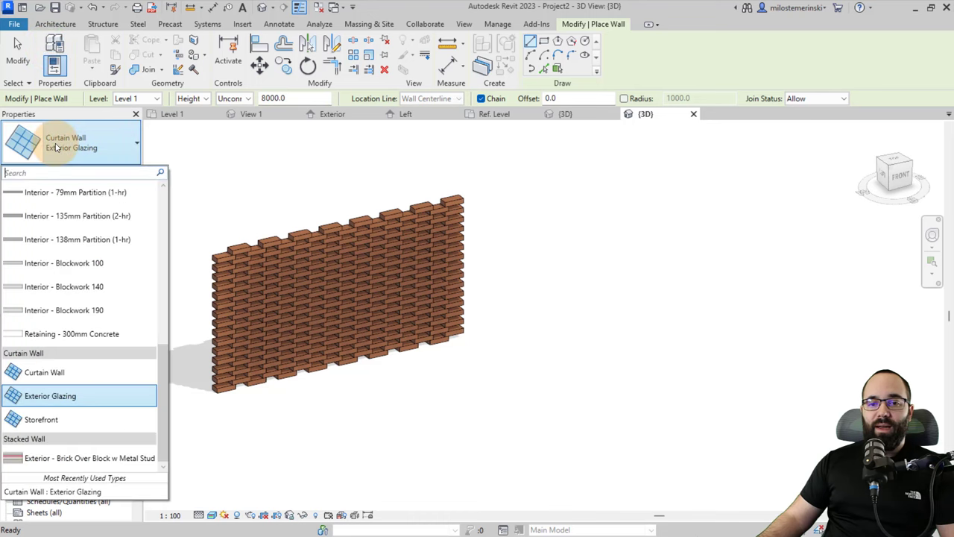
{"action": "left_click", "coordinate": [53, 393]}
{"action": "left_click", "coordinate": [530, 58]}
Step: Draw the curved wall by picking its start, end and arc points beside the straight wall
{"action": "left_click", "coordinate": [489, 429]}
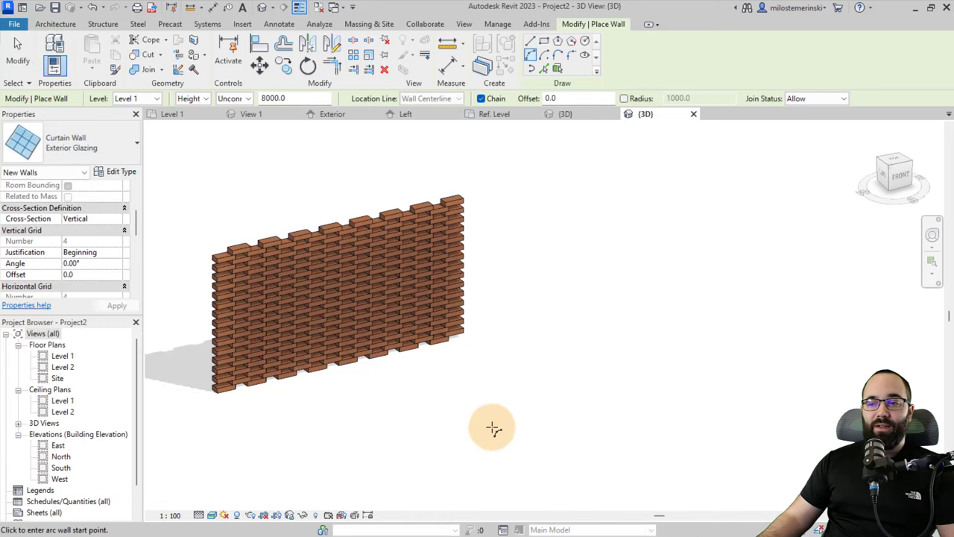
{"action": "left_click", "coordinate": [645, 243]}
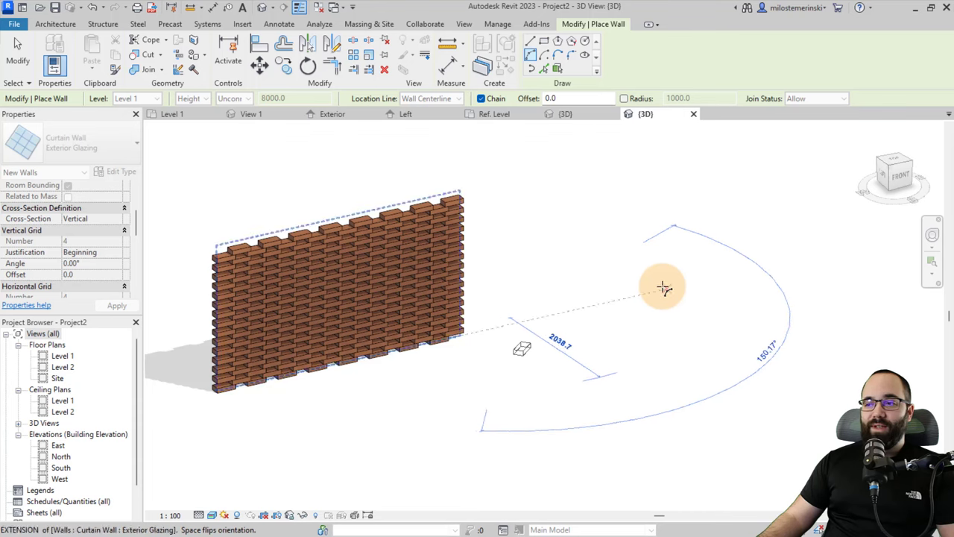
{"action": "left_click", "coordinate": [673, 363]}
{"action": "left_click", "coordinate": [644, 358]}
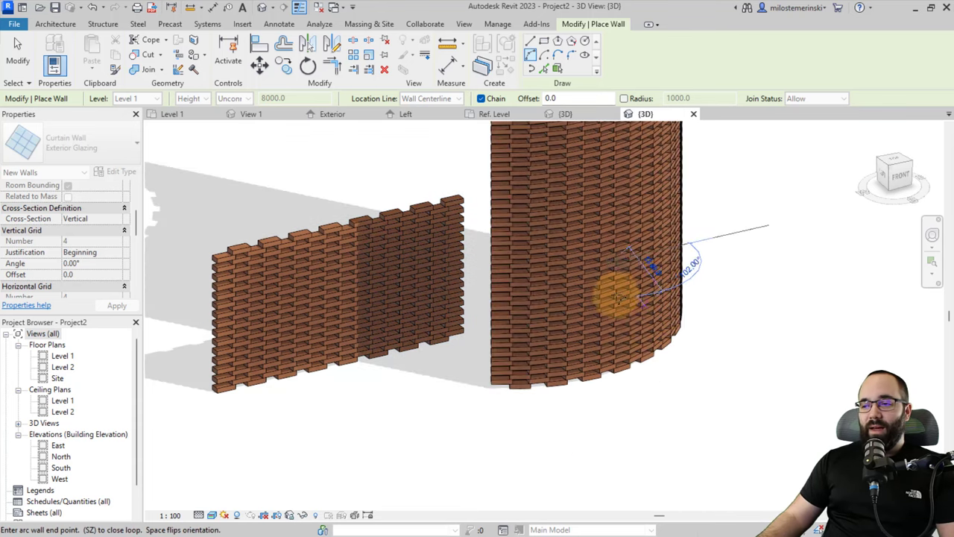
{"action": "key", "text": "Escape"}
{"action": "key", "text": "Escape"}
Step: Orbit to view the curved brick wall and select it
{"action": "middle_click_drag", "start_coordinate": [681, 405], "coordinate": [634, 395], "text": "shift"}
{"action": "scroll", "coordinate": [571, 366], "scroll_direction": "up", "scroll_amount": 5}
{"action": "scroll", "coordinate": [599, 377], "scroll_direction": "down", "scroll_amount": 4}
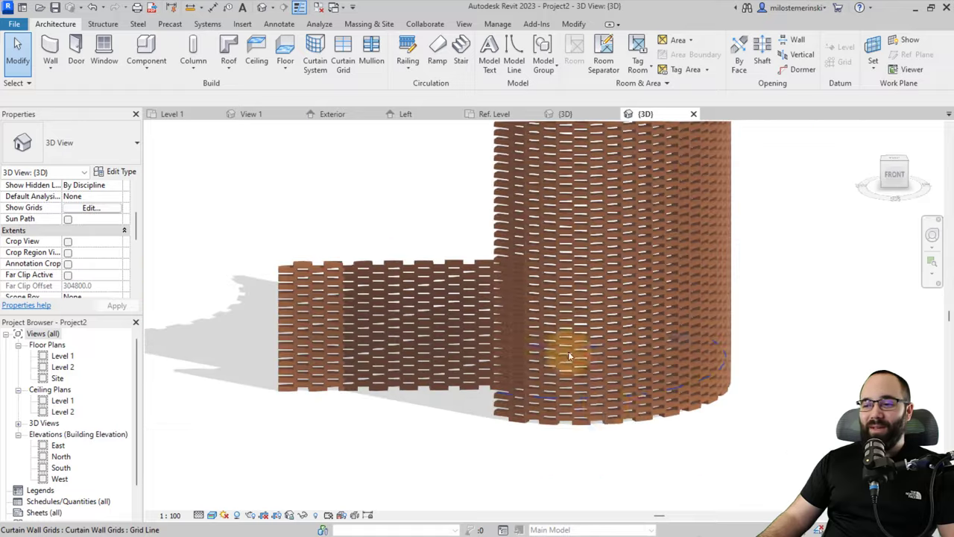
{"action": "left_click", "coordinate": [630, 425]}
{"action": "left_click", "coordinate": [635, 428]}
{"action": "scroll", "coordinate": [589, 429], "scroll_direction": "up", "scroll_amount": 4}
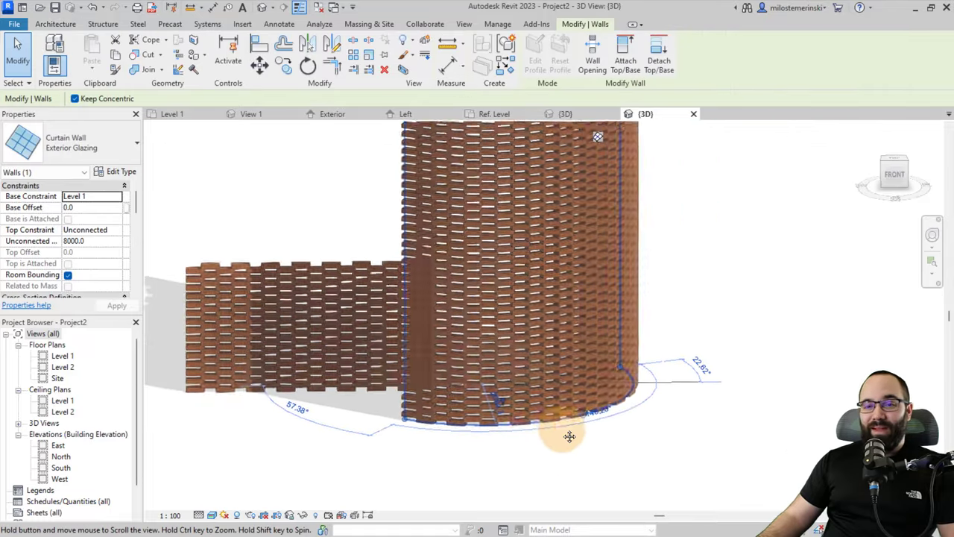
Step: Try vertical grid spacings of 380 and 320, then settle on 400 and confirm
{"action": "left_click", "coordinate": [121, 171]}
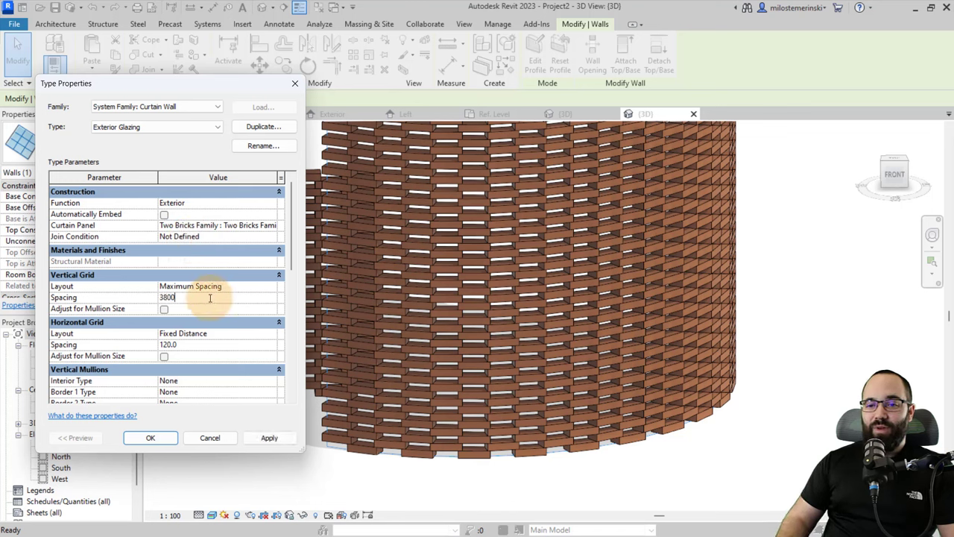
{"action": "left_click", "coordinate": [256, 443]}
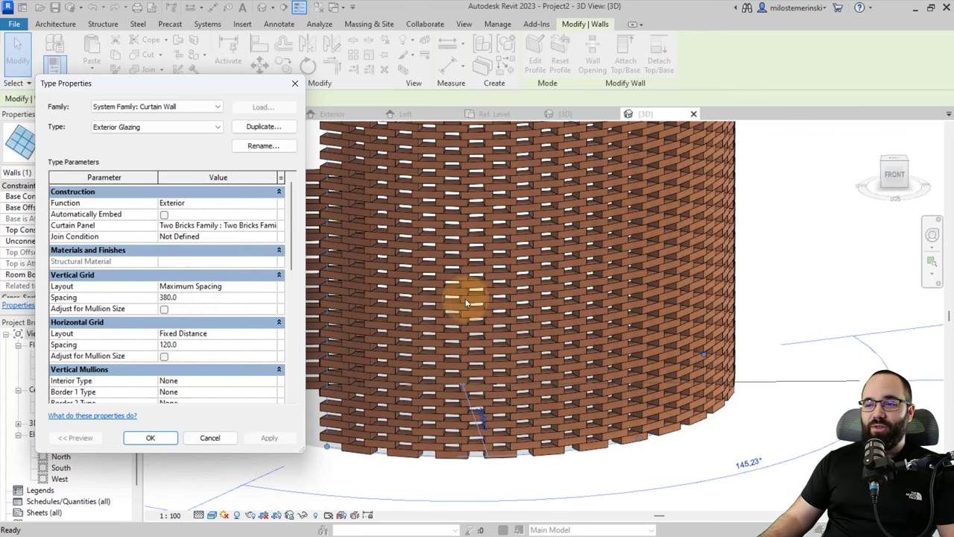
{"action": "left_click", "coordinate": [199, 300]}
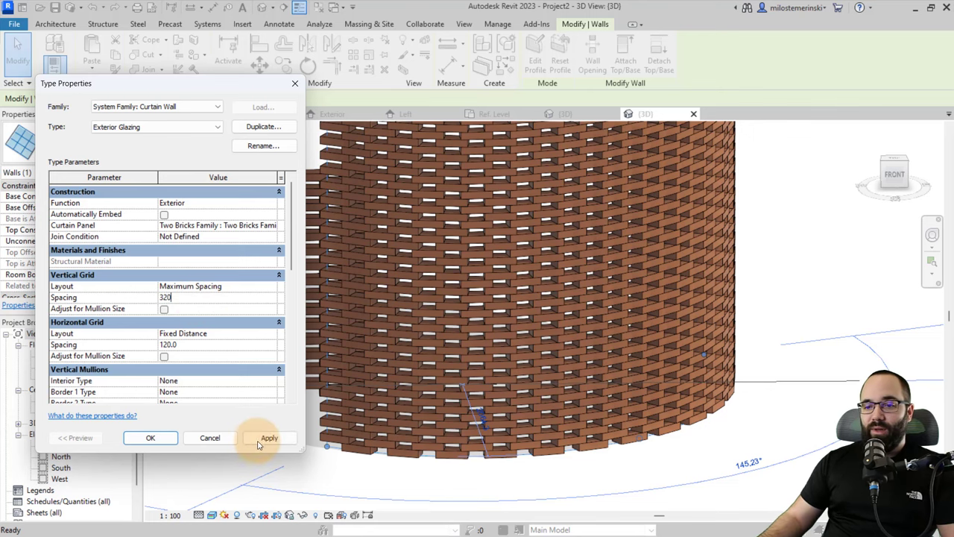
{"action": "left_click", "coordinate": [247, 436]}
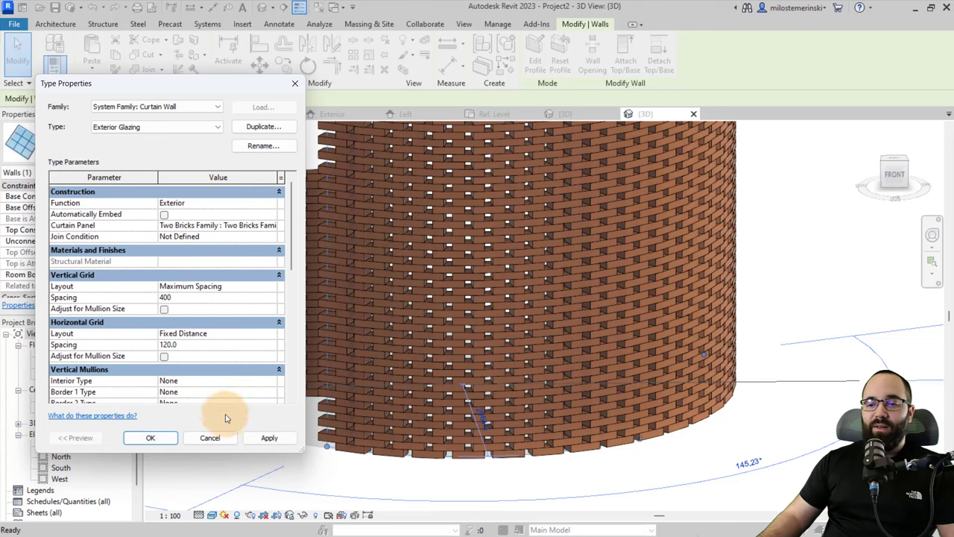
{"action": "left_click", "coordinate": [269, 437]}
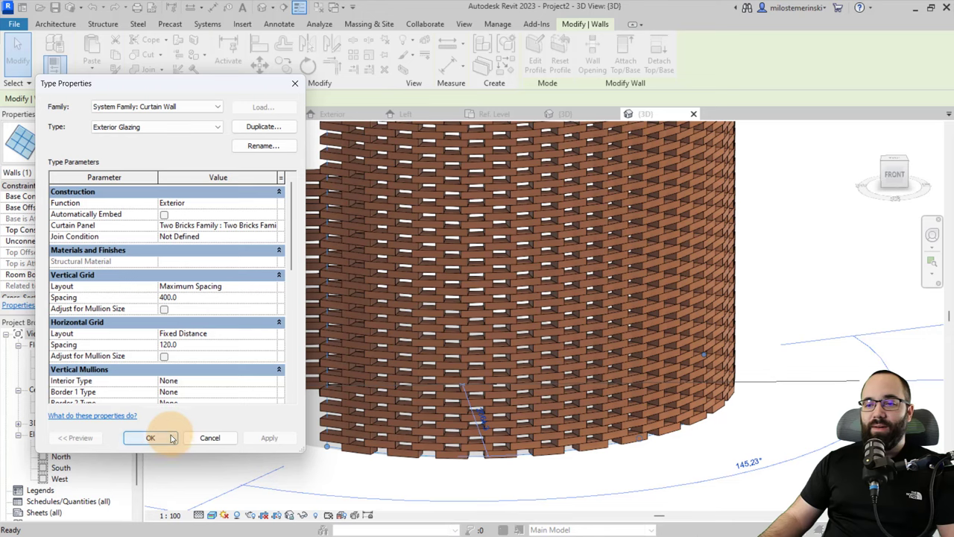
{"action": "left_click", "coordinate": [171, 438]}
{"action": "middle_click_drag", "start_coordinate": [437, 309], "coordinate": [181, 380], "text": "shift"}
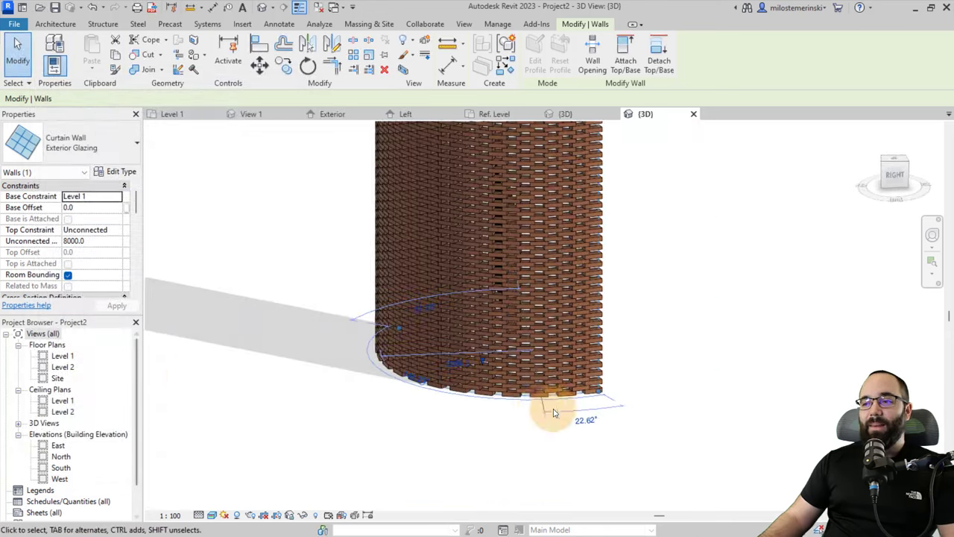
{"action": "middle_click_drag", "start_coordinate": [553, 413], "coordinate": [707, 400], "text": "shift"}
{"action": "scroll", "coordinate": [376, 272], "scroll_direction": "up", "scroll_amount": 3}
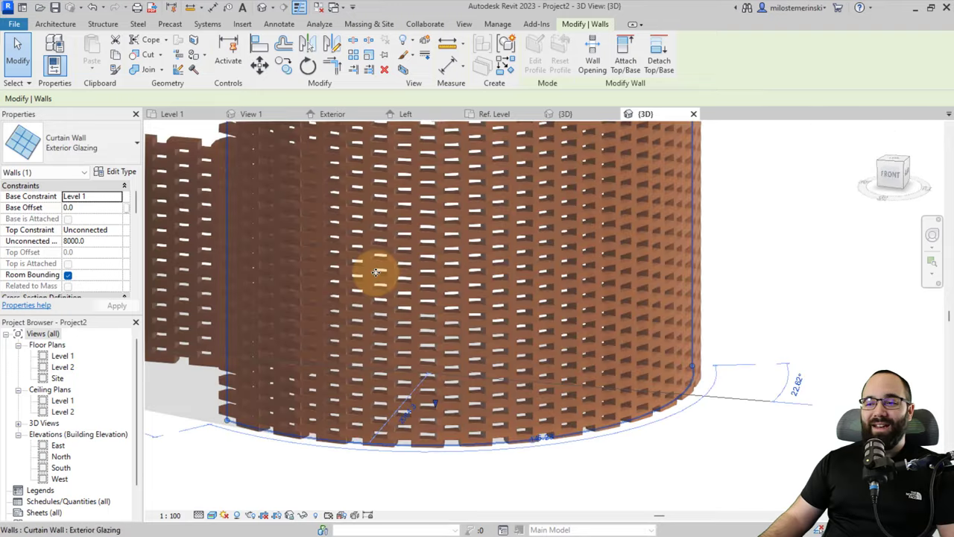
{"action": "scroll", "coordinate": [376, 272], "scroll_direction": "up", "scroll_amount": 5}
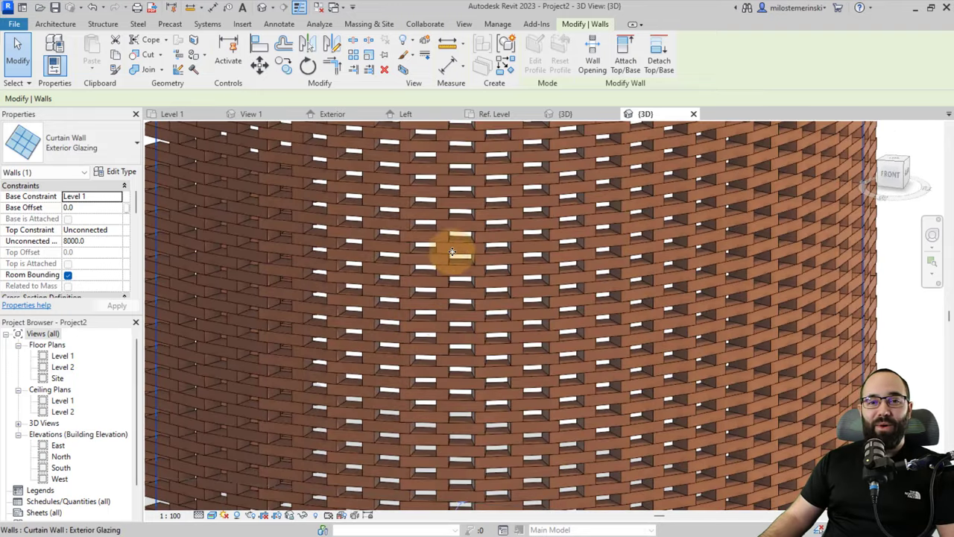